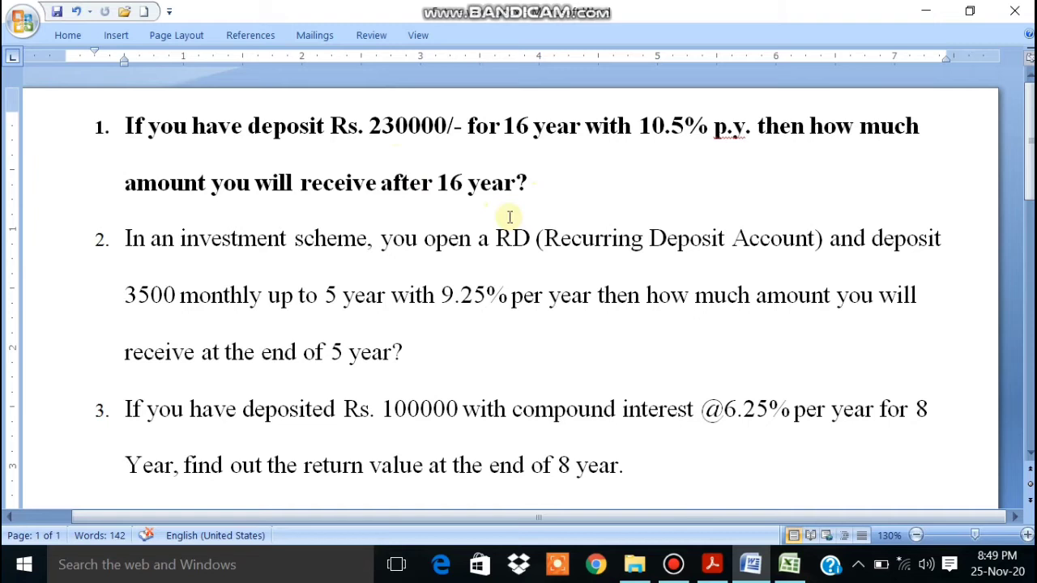
Step: Switch to the Excel workbook and enter 230000 as the principle value in B2, with serial number 1 in A2
{"action": "left_click", "coordinate": [791, 564]}
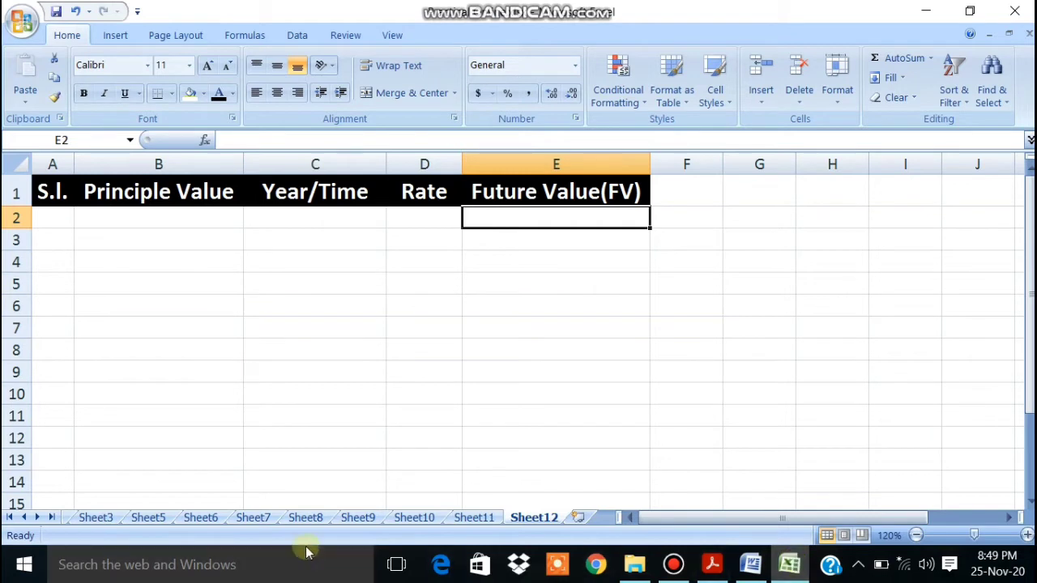
{"action": "left_click", "coordinate": [126, 217]}
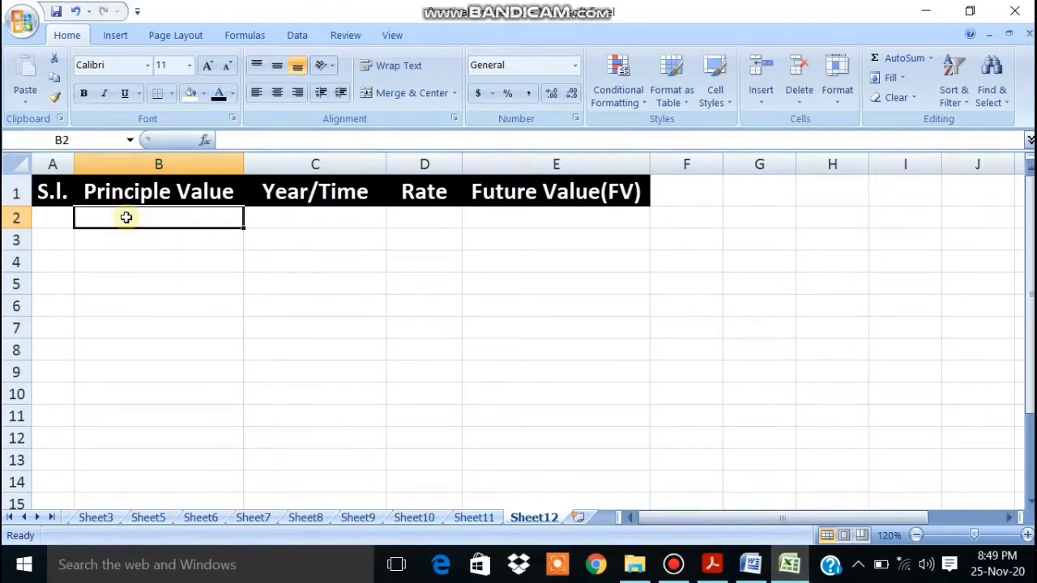
{"action": "type", "text": "23000"}
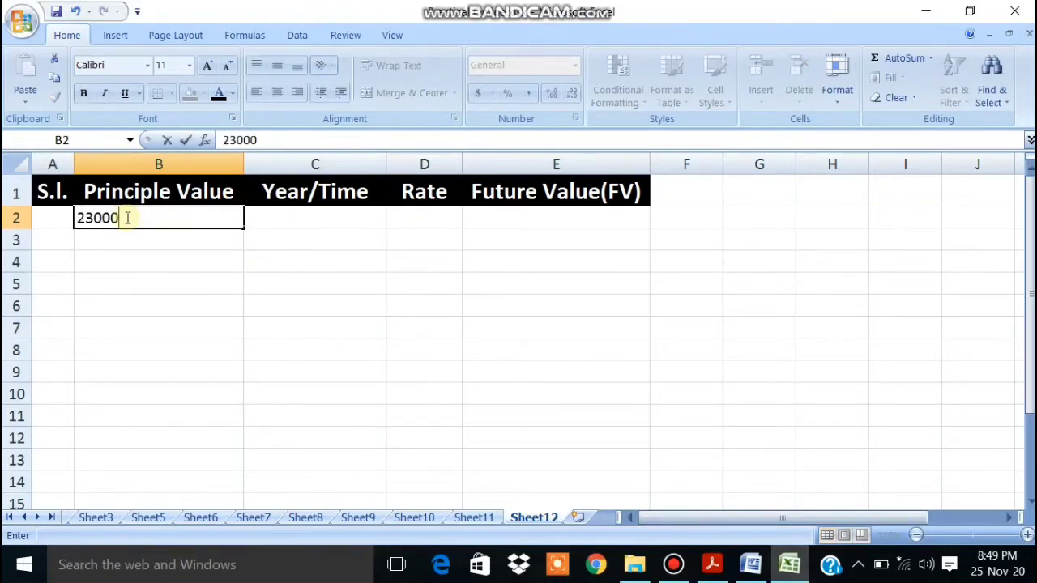
{"action": "type", "text": "0"}
{"action": "key", "text": "Tab"}
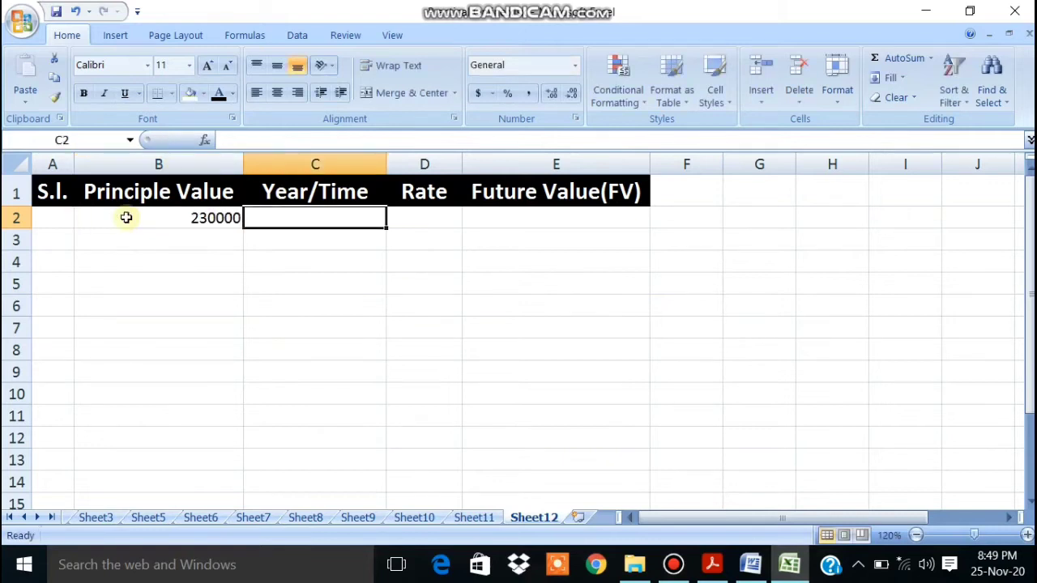
{"action": "left_click", "coordinate": [58, 215]}
{"action": "type", "text": "1"}
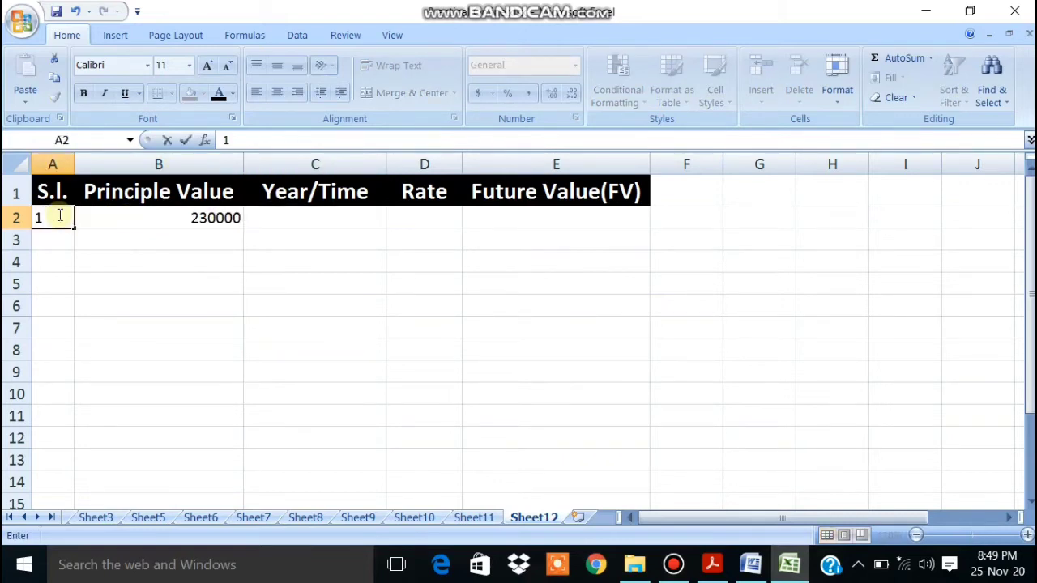
Step: Enter 16 as the time in C2 and 10.5% as the rate in D2
{"action": "left_click", "coordinate": [324, 225]}
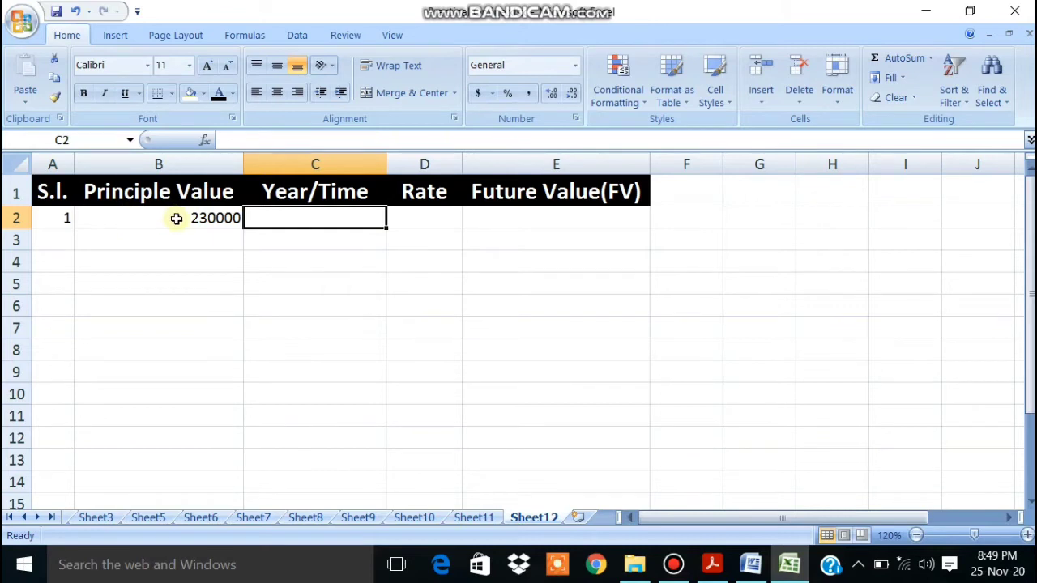
{"action": "left_click", "coordinate": [196, 219]}
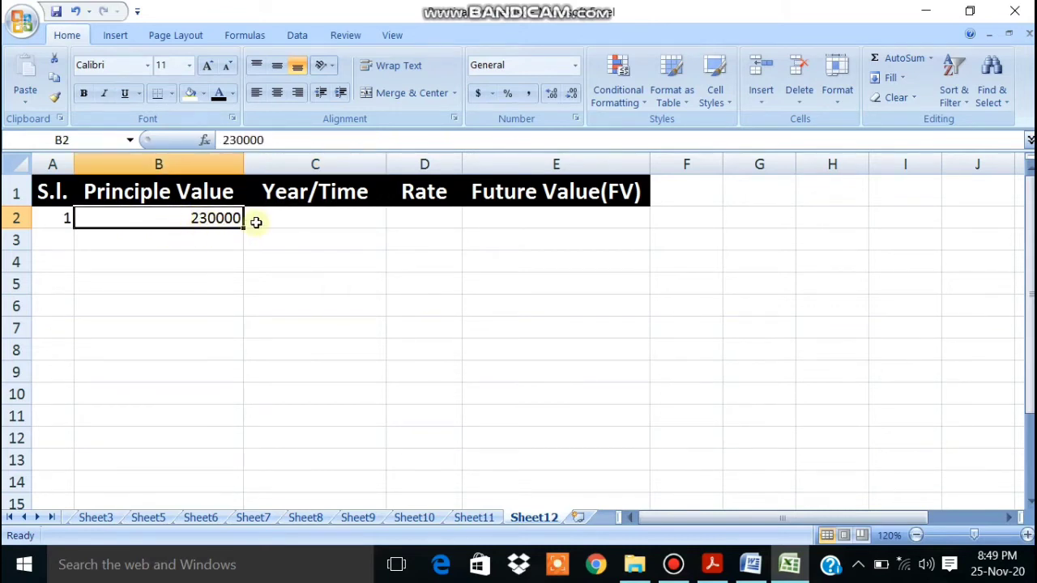
{"action": "left_click", "coordinate": [269, 222]}
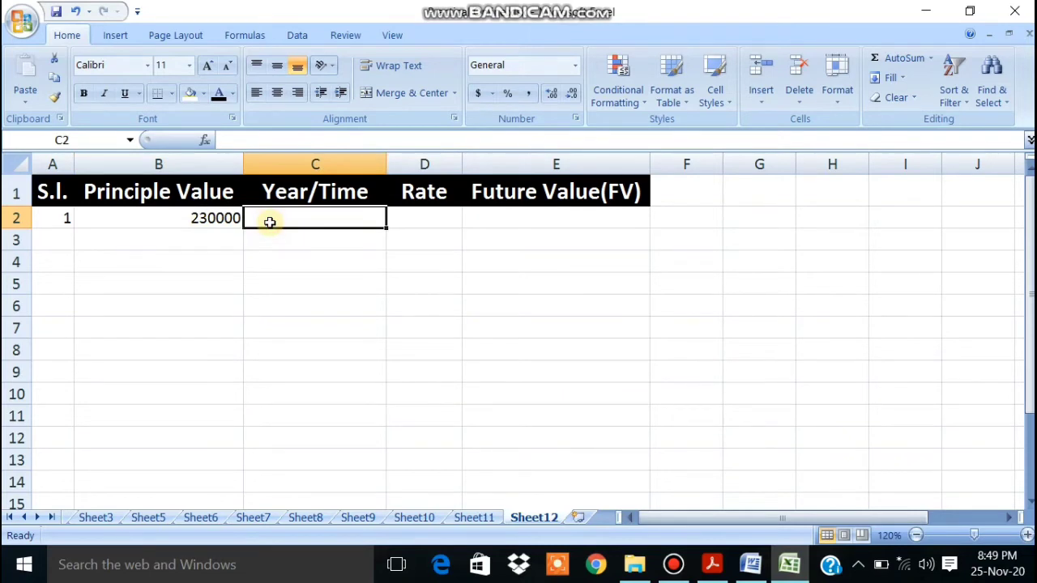
{"action": "type", "text": "16"}
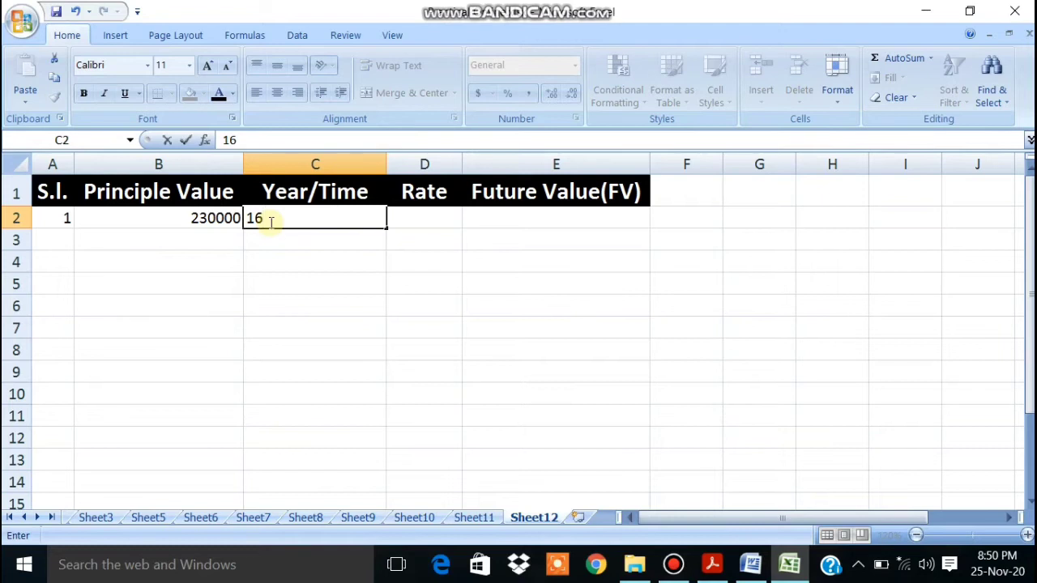
{"action": "key", "text": "Tab"}
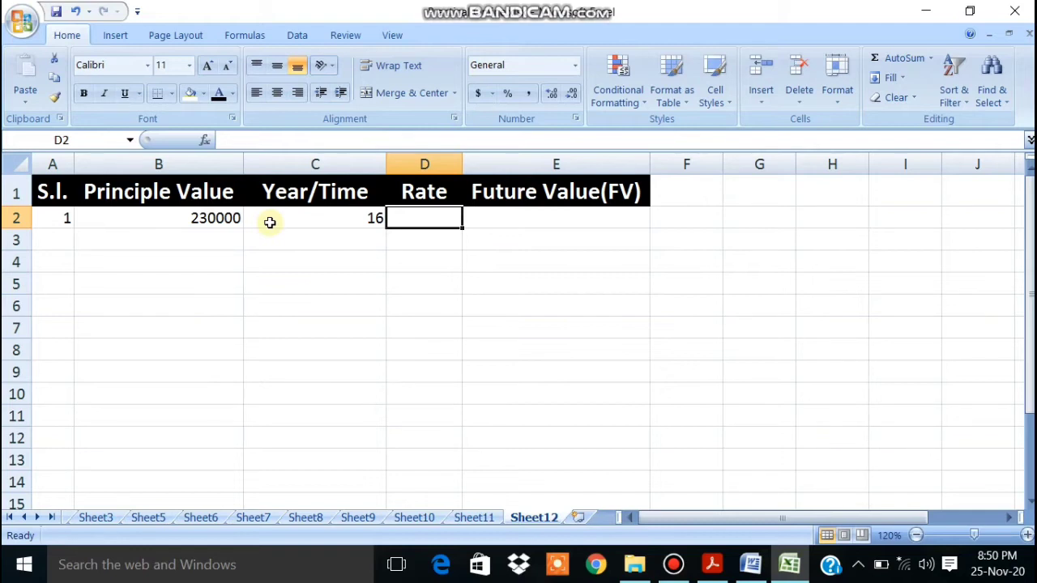
{"action": "type", "text": "10"}
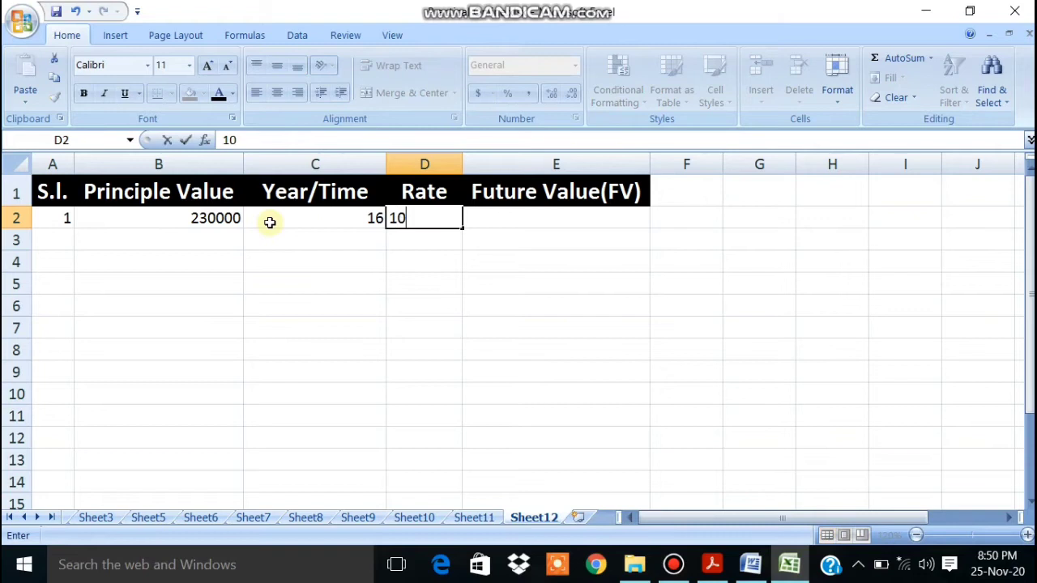
{"action": "type", "text": ".5"}
{"action": "type", "text": "%"}
{"action": "key", "text": "Tab"}
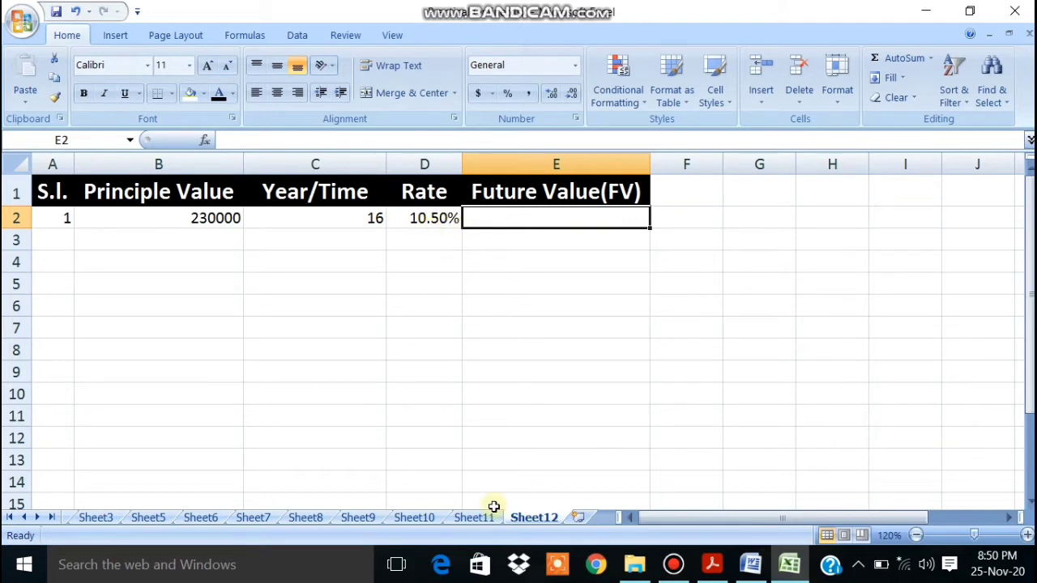
Step: Review the deposit question in the Word document and check the principle, time and rate entered in row 2 of the Excel sheet
{"action": "left_click", "coordinate": [751, 565]}
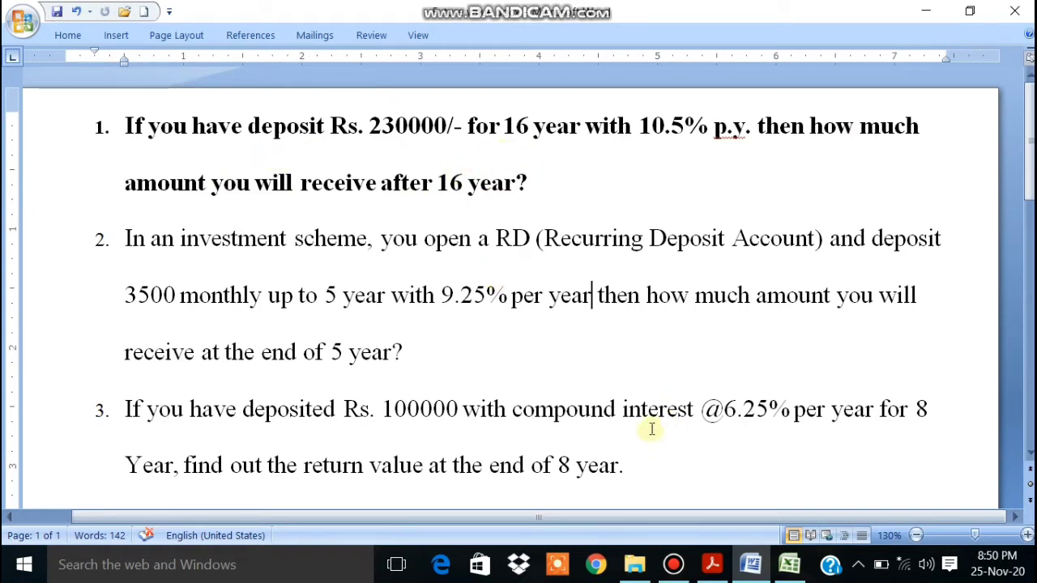
{"action": "left_click", "coordinate": [786, 564]}
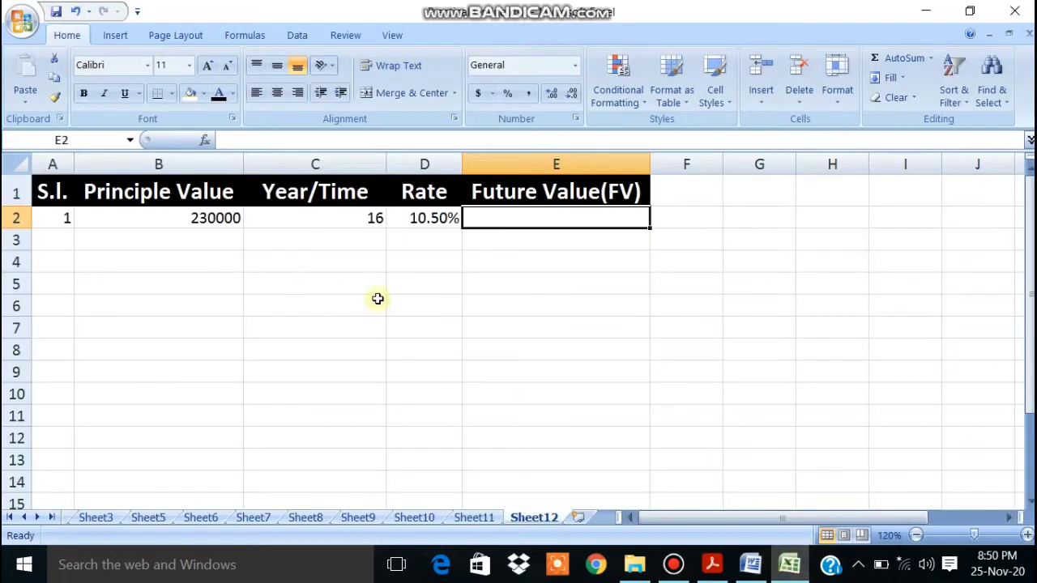
{"action": "left_click", "coordinate": [170, 211]}
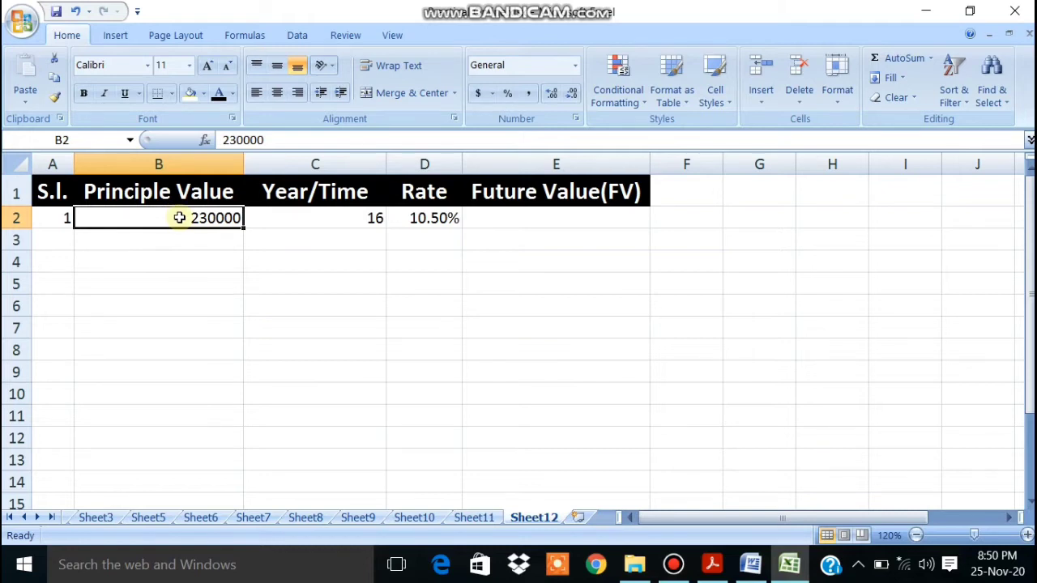
{"action": "left_click", "coordinate": [324, 222]}
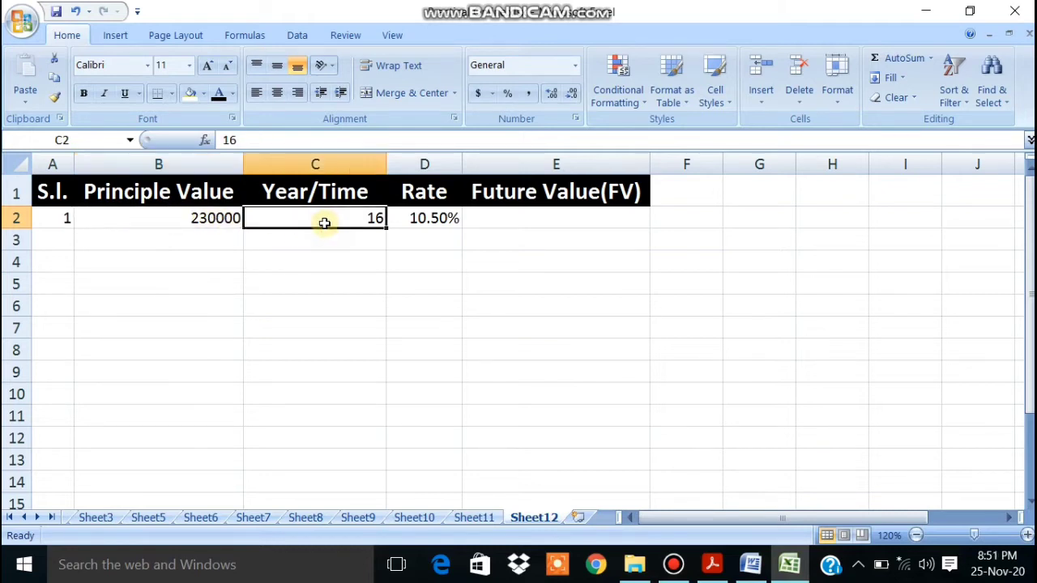
{"action": "left_click", "coordinate": [405, 220]}
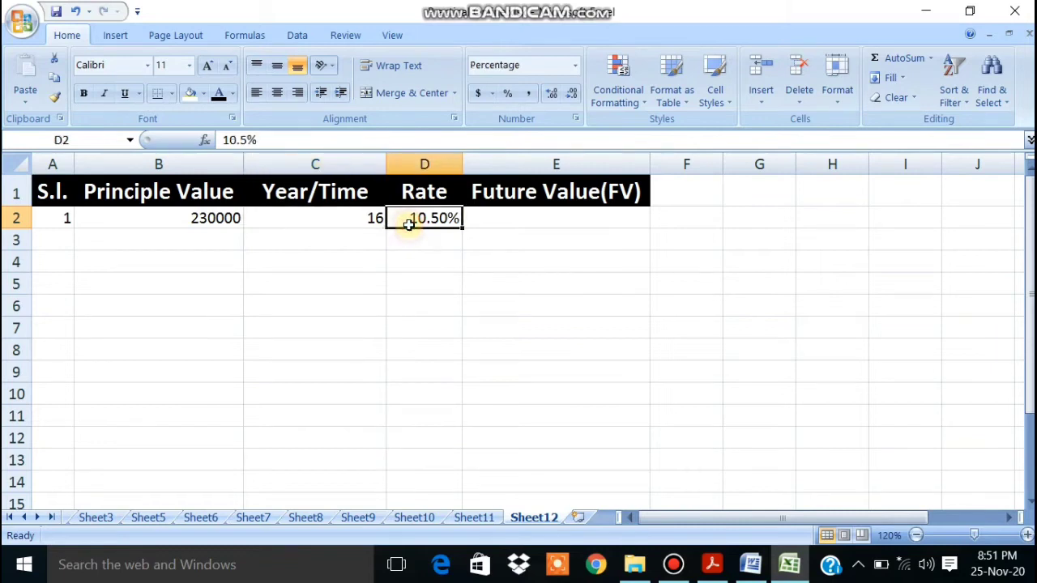
Step: Start an FV formula in E2 with the monthly rate D2/12 as its first argument
{"action": "left_click", "coordinate": [567, 222]}
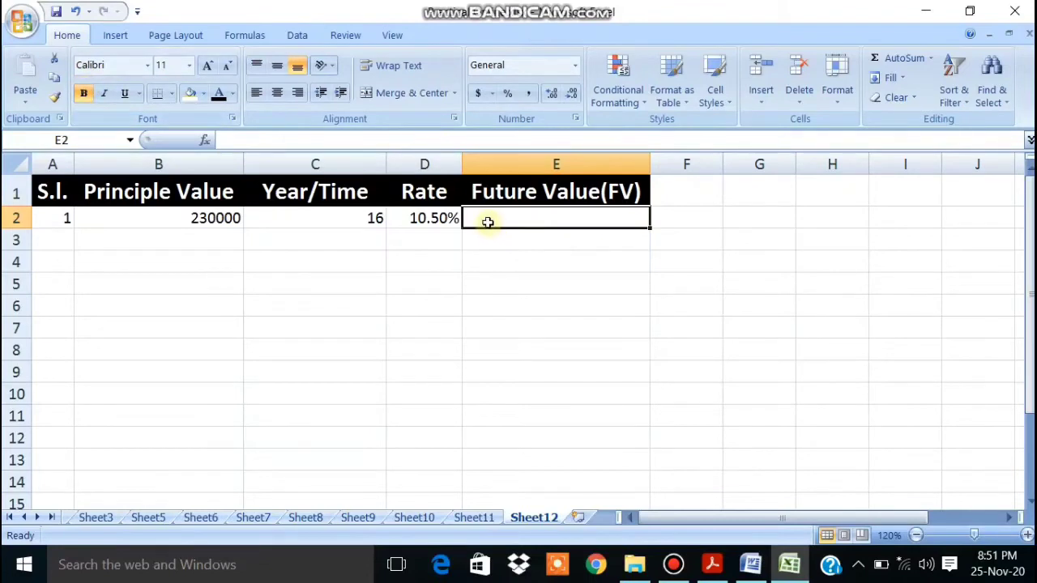
{"action": "type", "text": "="}
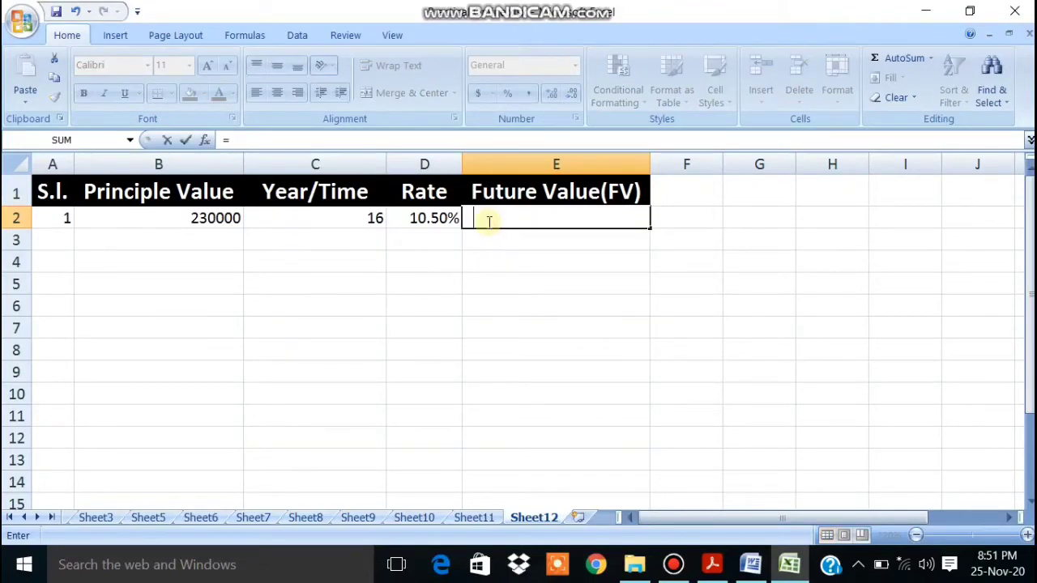
{"action": "type", "text": "="}
{"action": "key", "text": "BackSpace"}
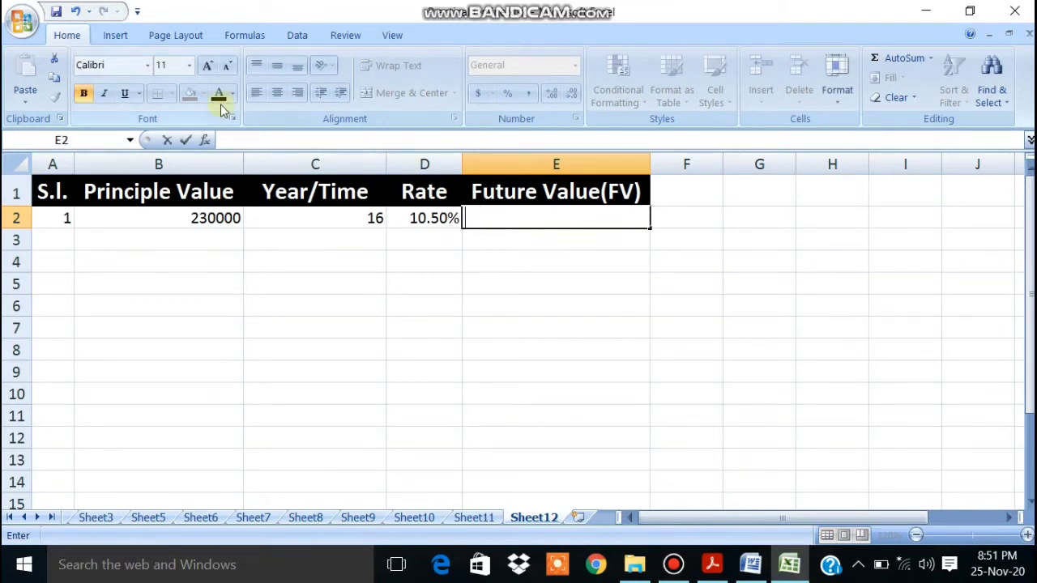
{"action": "type", "text": "="}
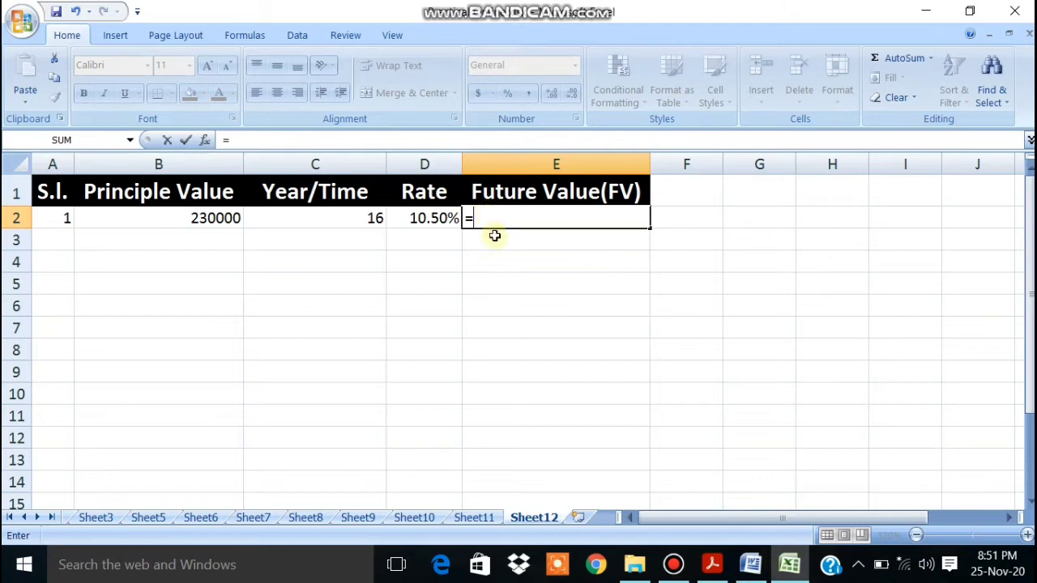
{"action": "type", "text": "fv"}
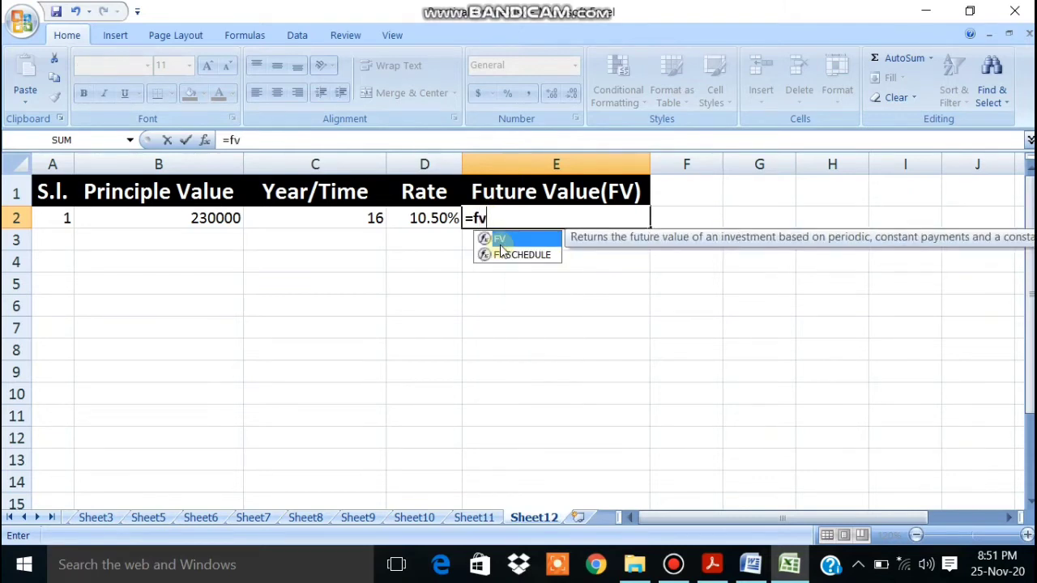
{"action": "type", "text": "("}
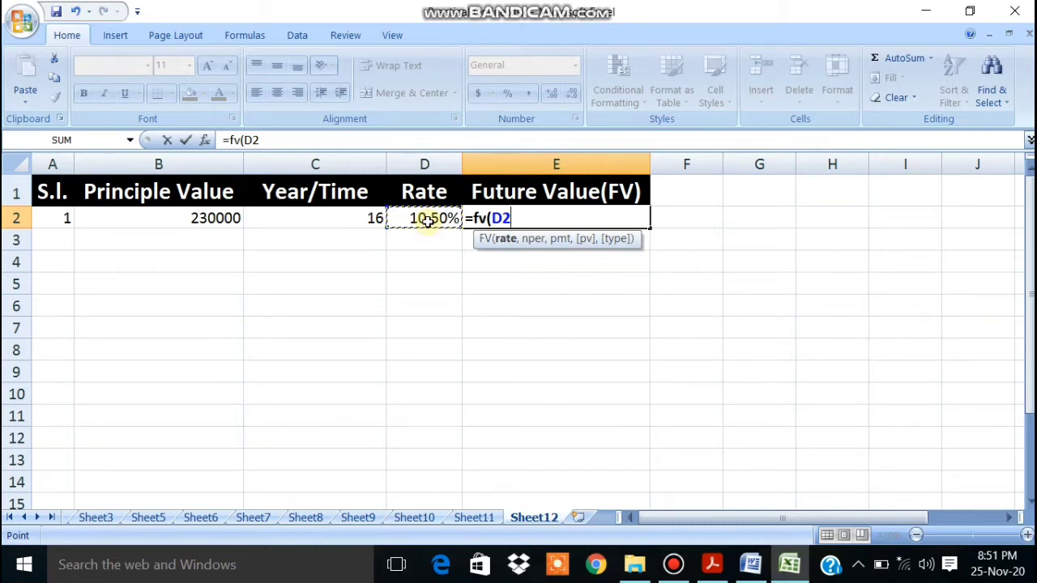
{"action": "type", "text": "/12"}
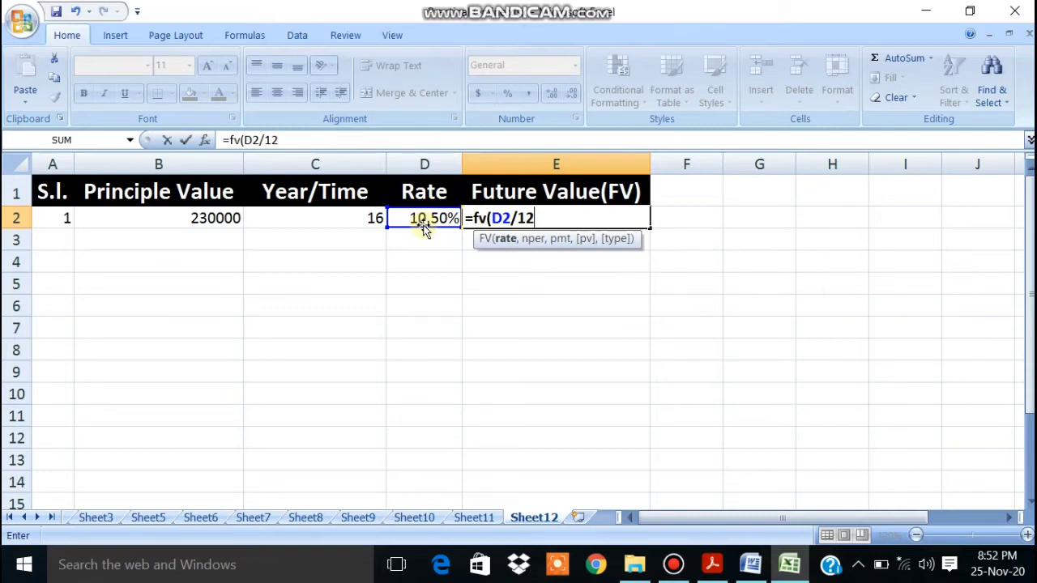
{"action": "type", "text": ","}
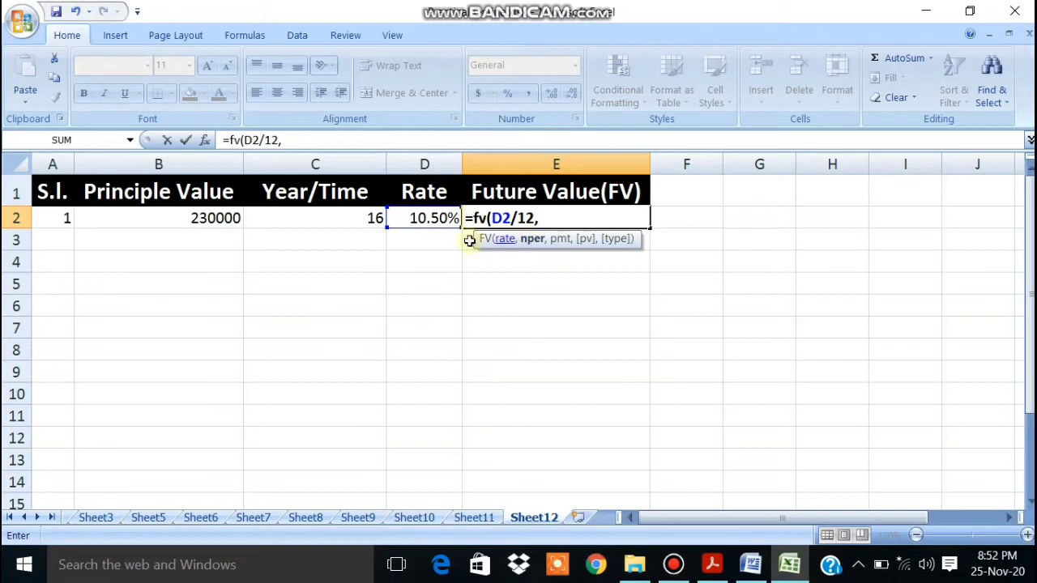
Step: Add C2*12 as the formula's number of periods, leave the payment argument blank and use -B2 as the present value
{"action": "left_click", "coordinate": [354, 221]}
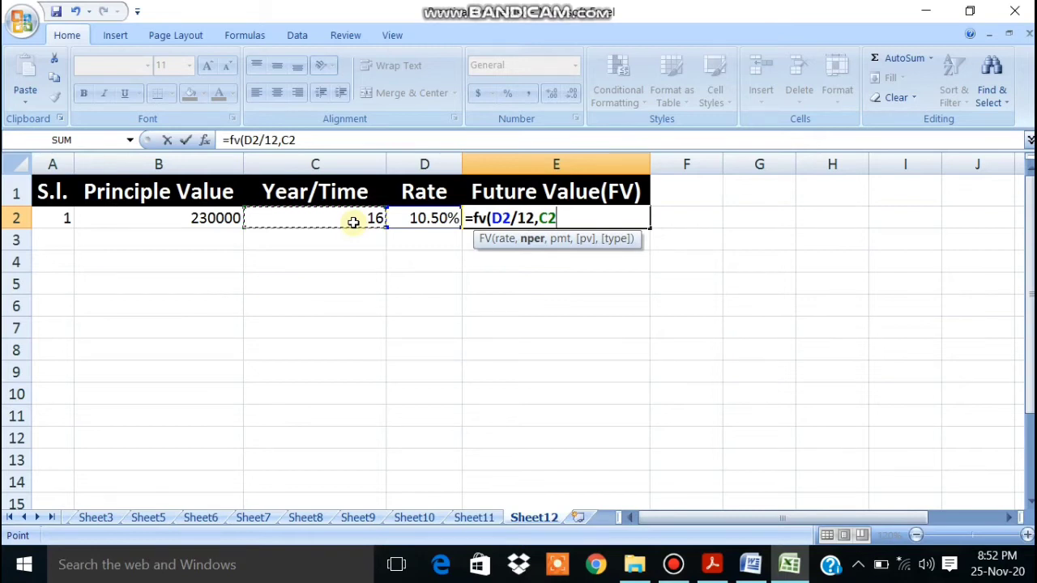
{"action": "type", "text": "*12"}
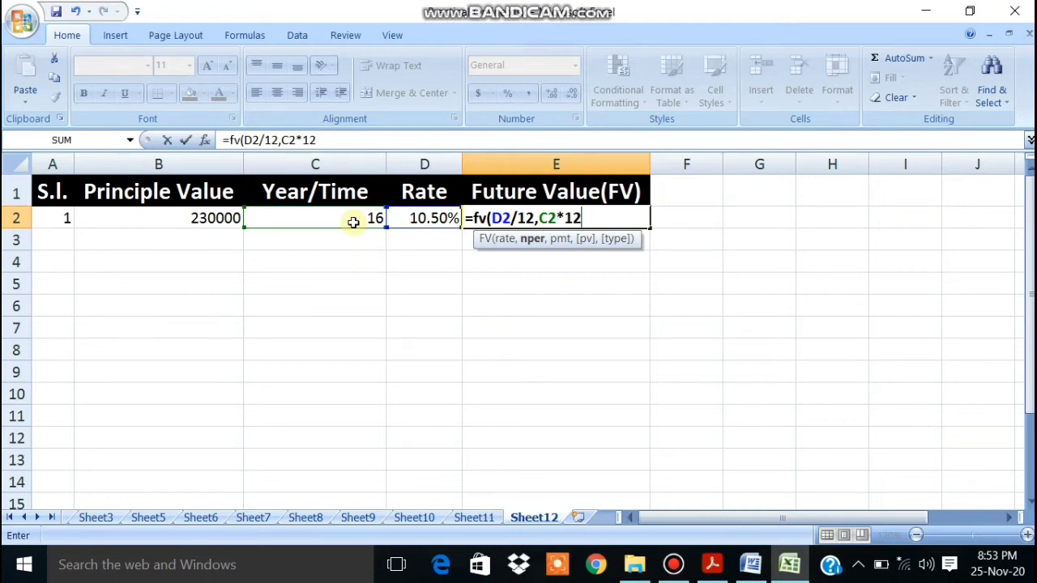
{"action": "type", "text": ","}
{"action": "type", "text": ","}
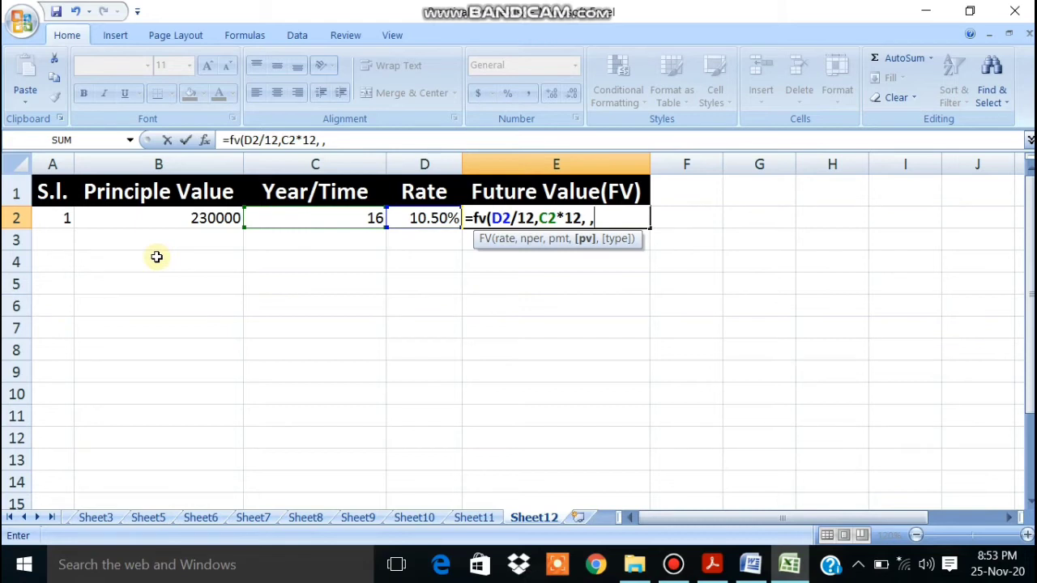
{"action": "type", "text": "-"}
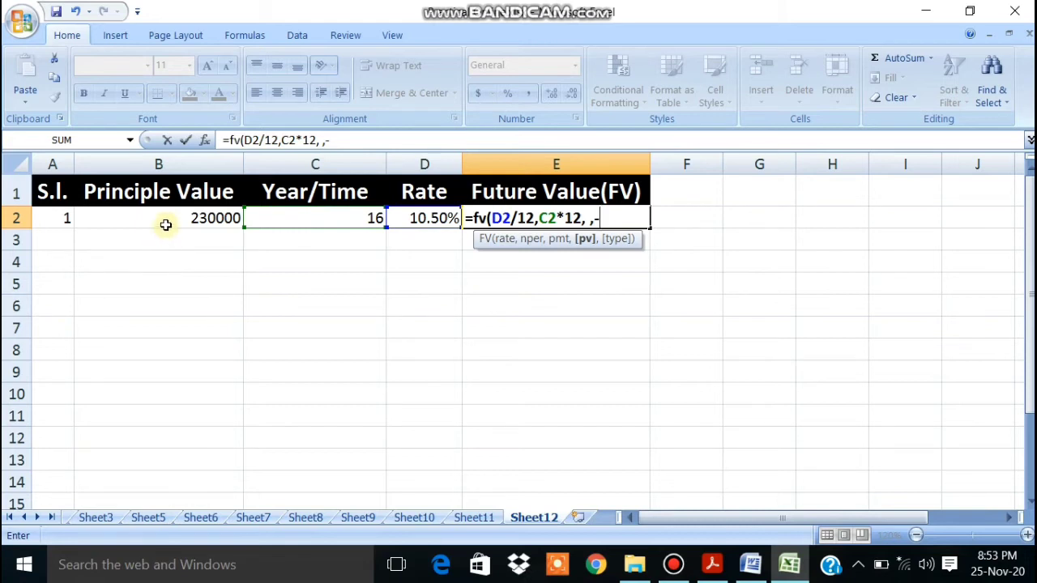
{"action": "left_click", "coordinate": [165, 224]}
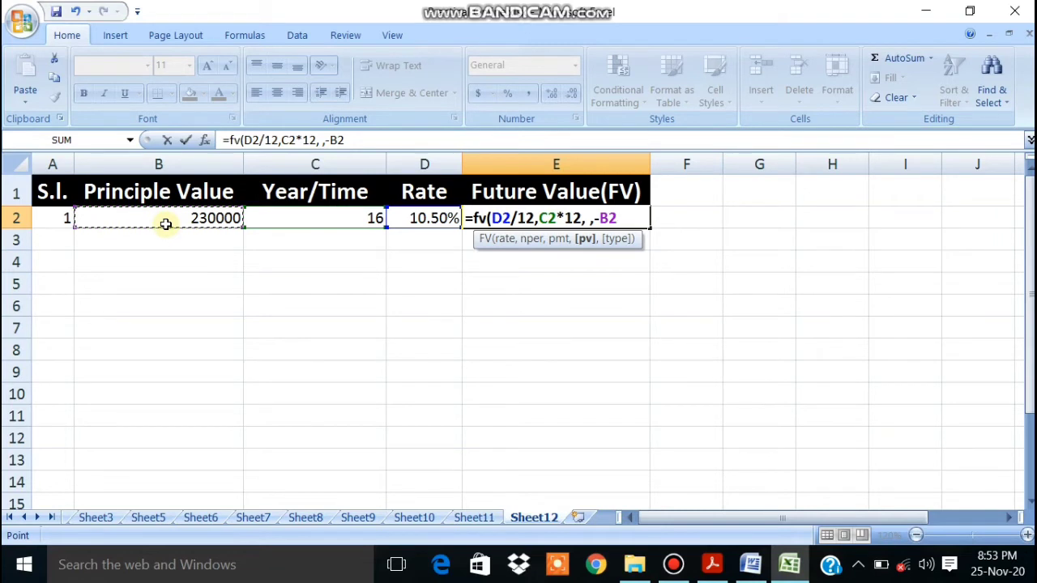
{"action": "type", "text": ","}
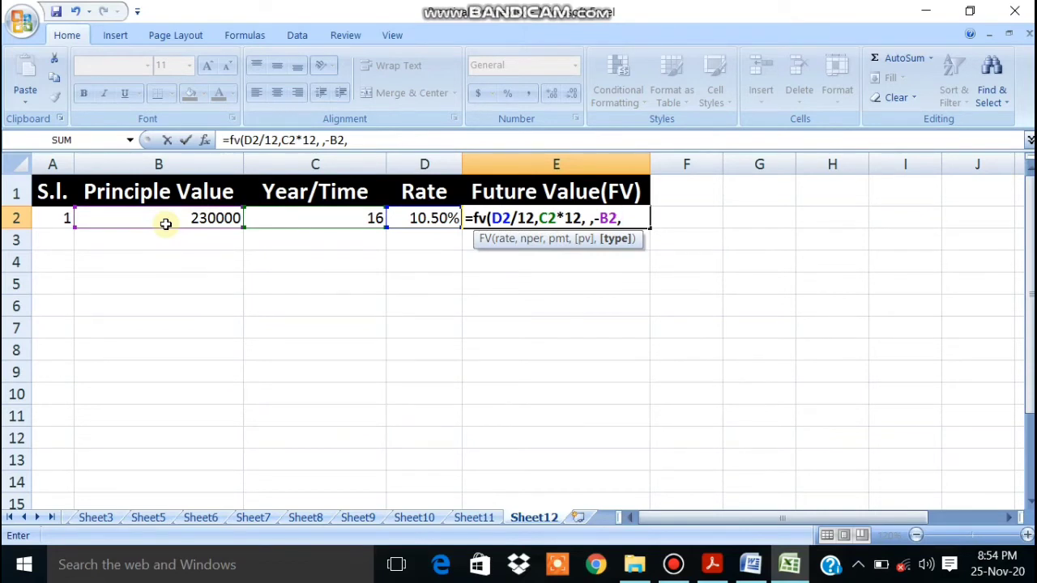
Step: Set the FV formula's type argument to 0, close the parenthesis and commit the formula in E2
{"action": "type", "text": "0"}
{"action": "type", "text": "="}
{"action": "key", "text": "BackSpace"}
{"action": "key", "text": "BackSpace"}
{"action": "type", "text": "1"}
{"action": "key", "text": "BackSpace"}
{"action": "type", "text": "0"}
{"action": "type", "text": ")"}
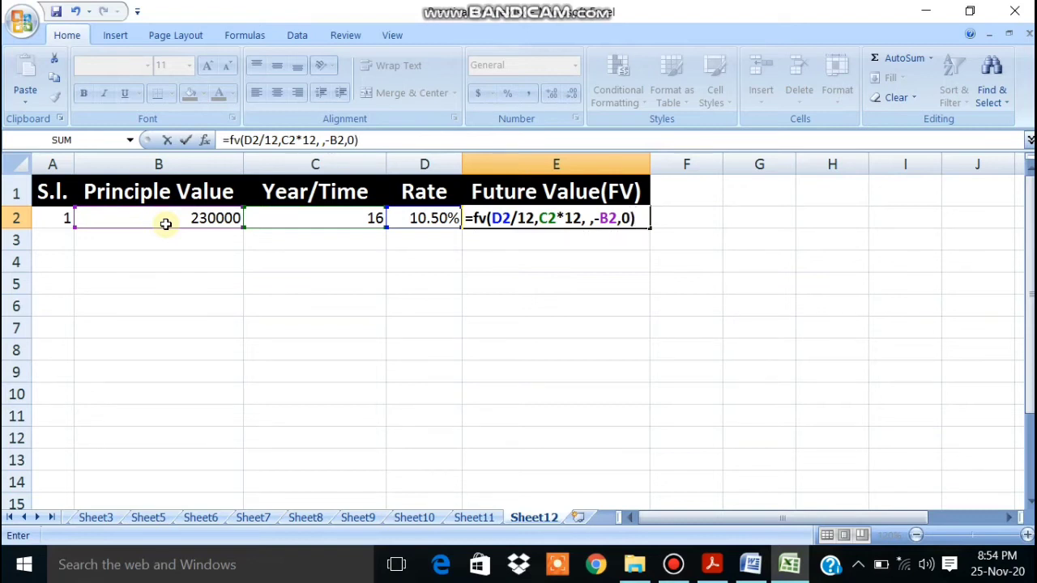
{"action": "key", "text": "Return"}
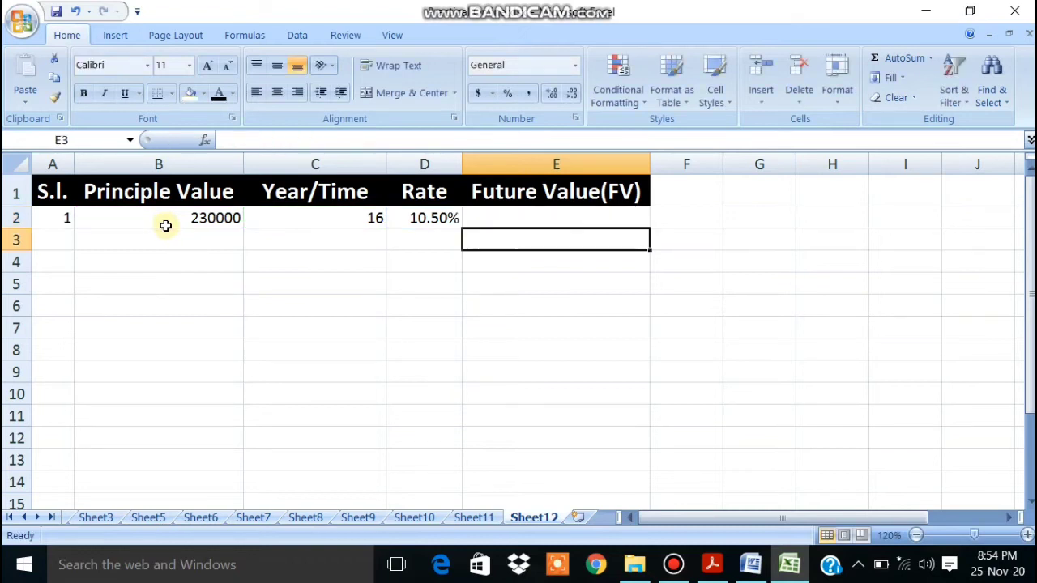
Step: Change the font colour of the future value result in E2 to black
{"action": "left_click", "coordinate": [521, 219]}
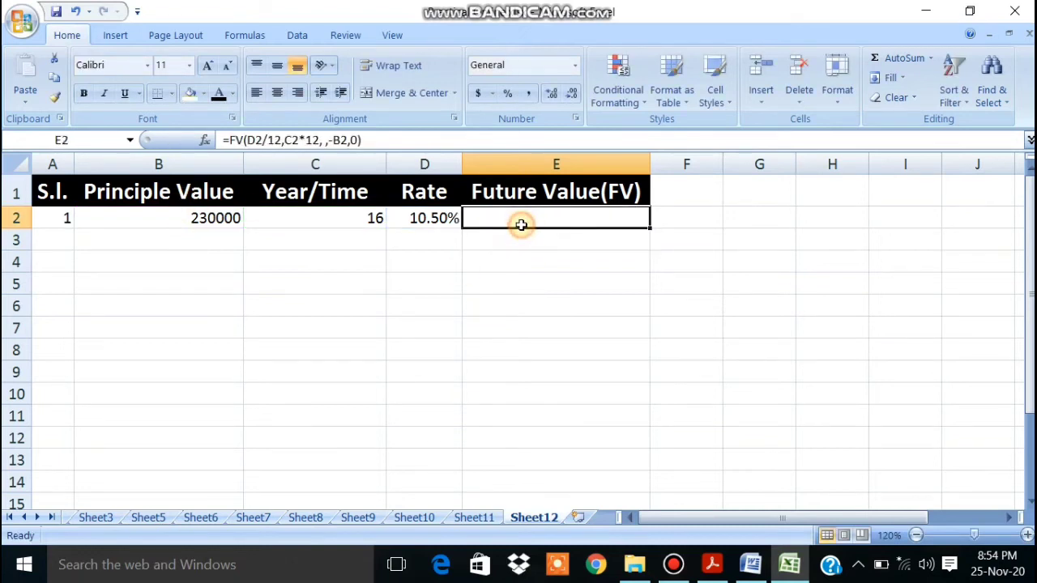
{"action": "left_click", "coordinate": [234, 96]}
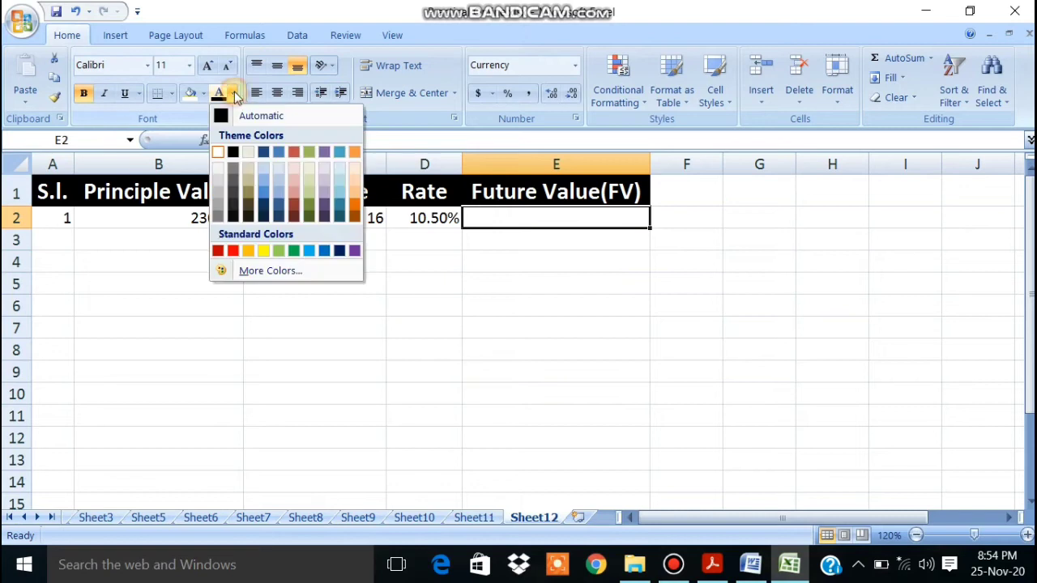
{"action": "left_click", "coordinate": [232, 154]}
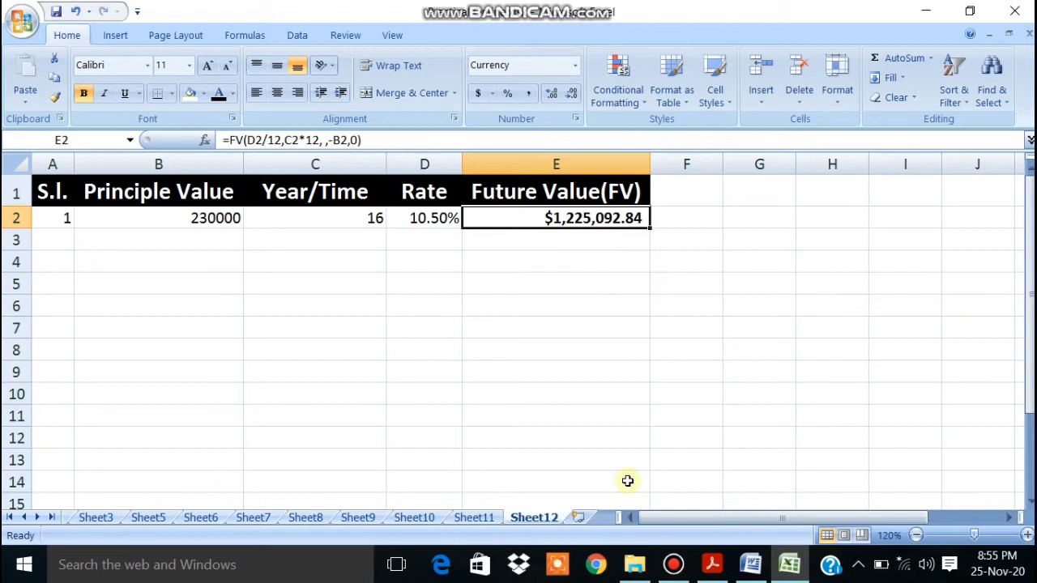
{"action": "left_click", "coordinate": [673, 568]}
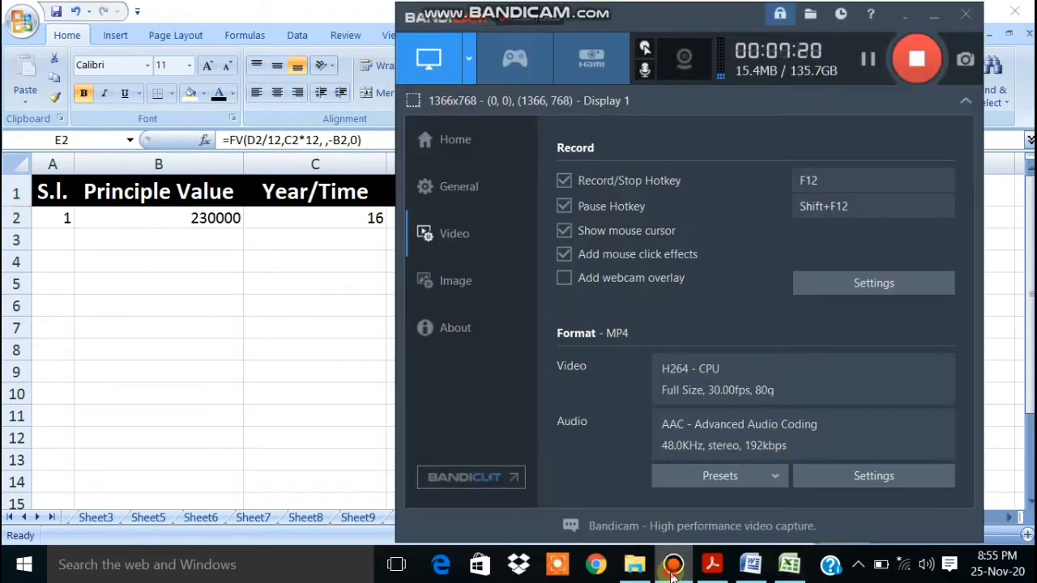
{"action": "left_click", "coordinate": [673, 567]}
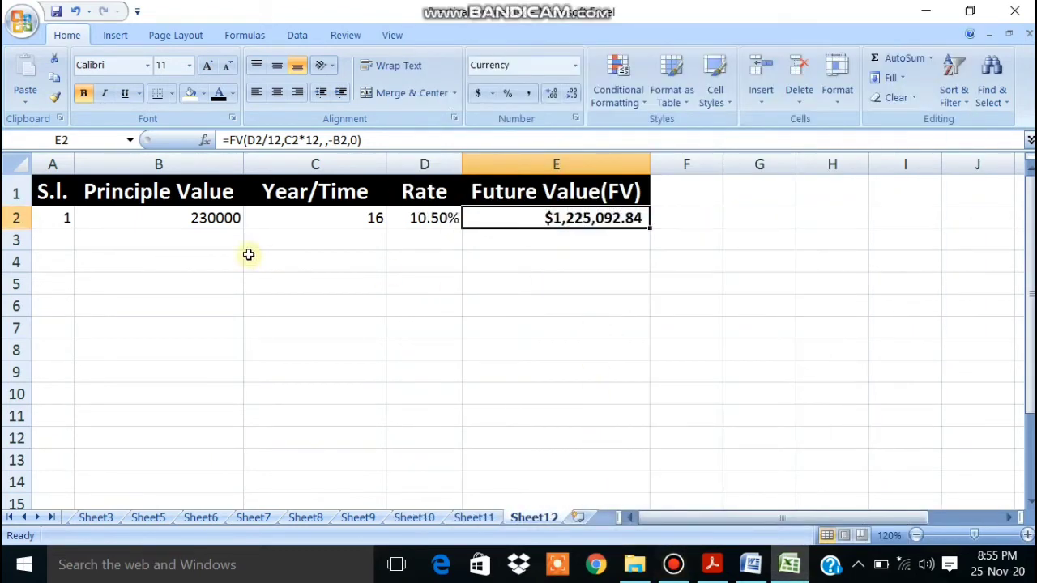
Step: Enter serial number 2 in A3 and increase the font size of the future value in E2 to 12
{"action": "left_click", "coordinate": [53, 237]}
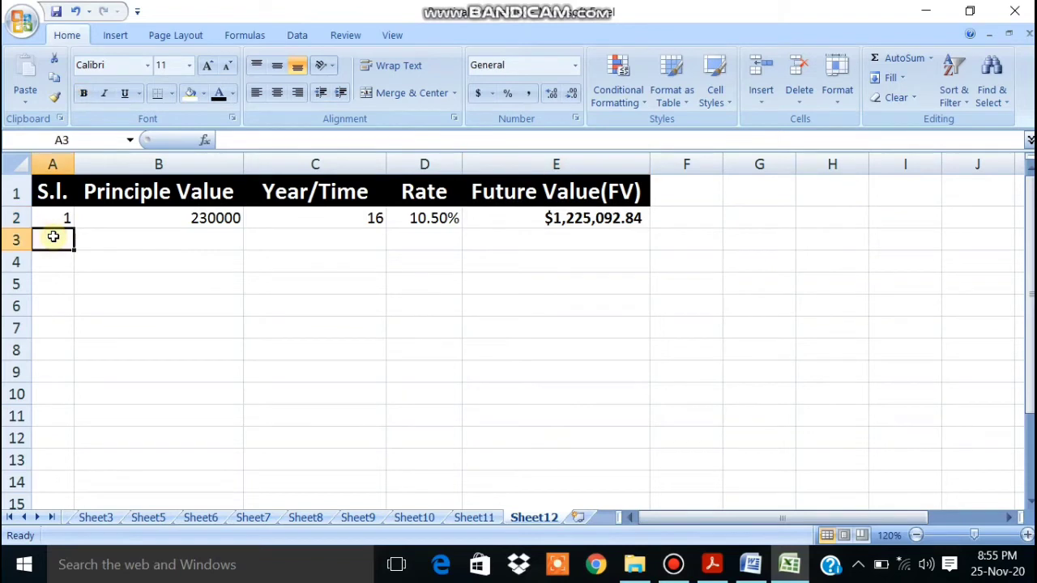
{"action": "type", "text": "2"}
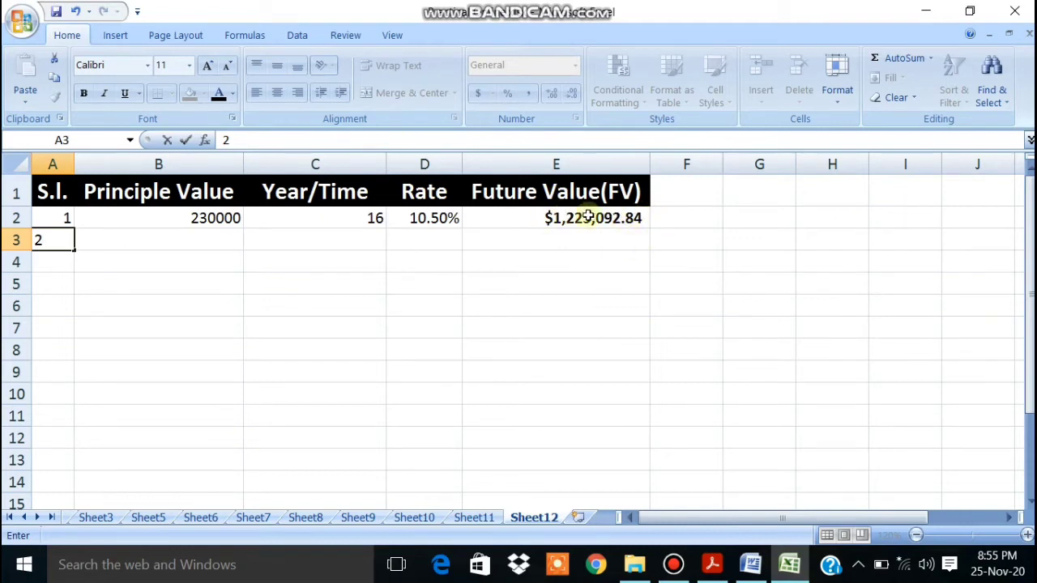
{"action": "left_click", "coordinate": [530, 224]}
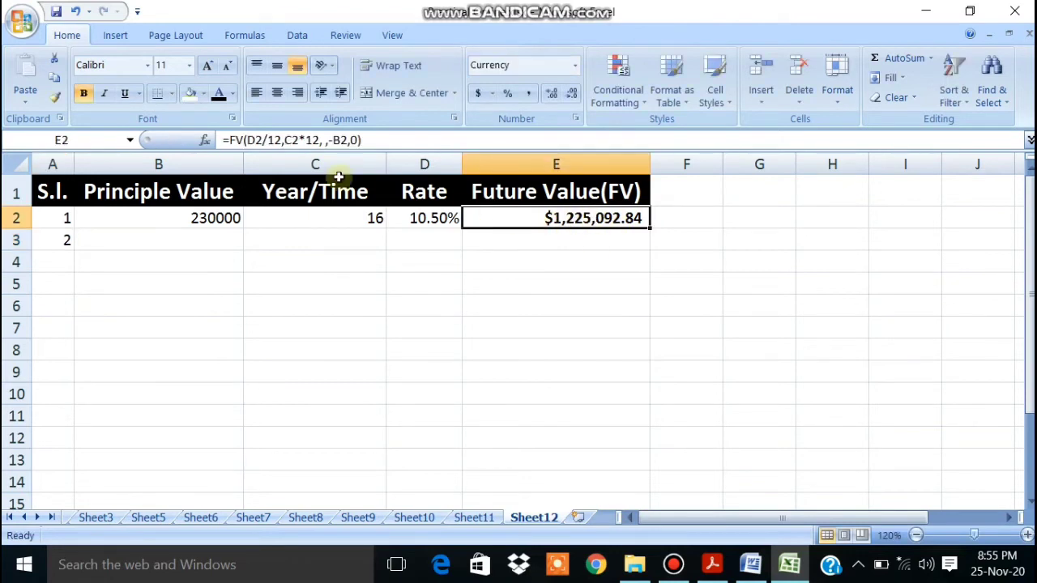
{"action": "left_click", "coordinate": [207, 66]}
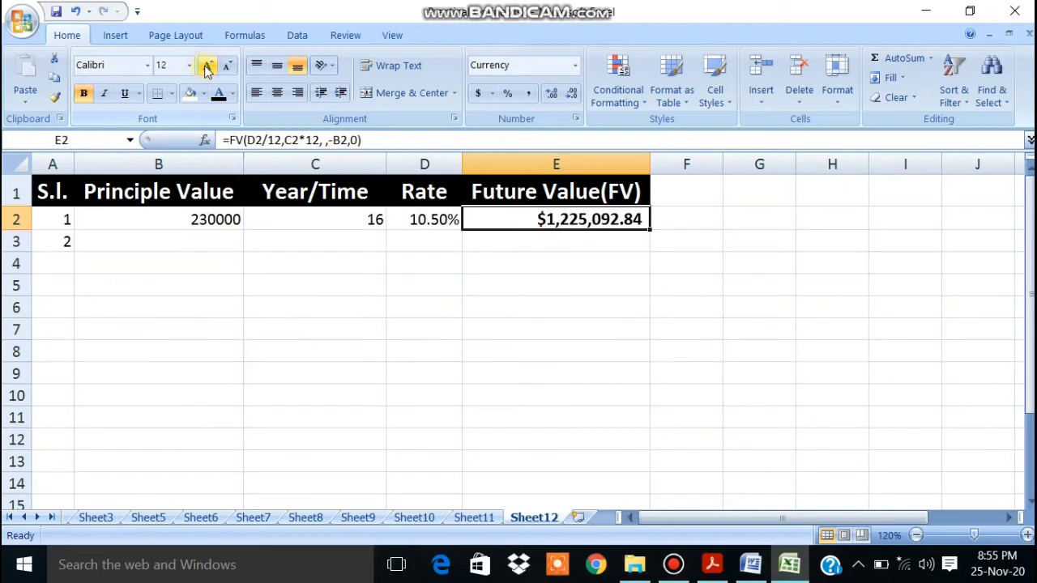
{"action": "left_click", "coordinate": [163, 247]}
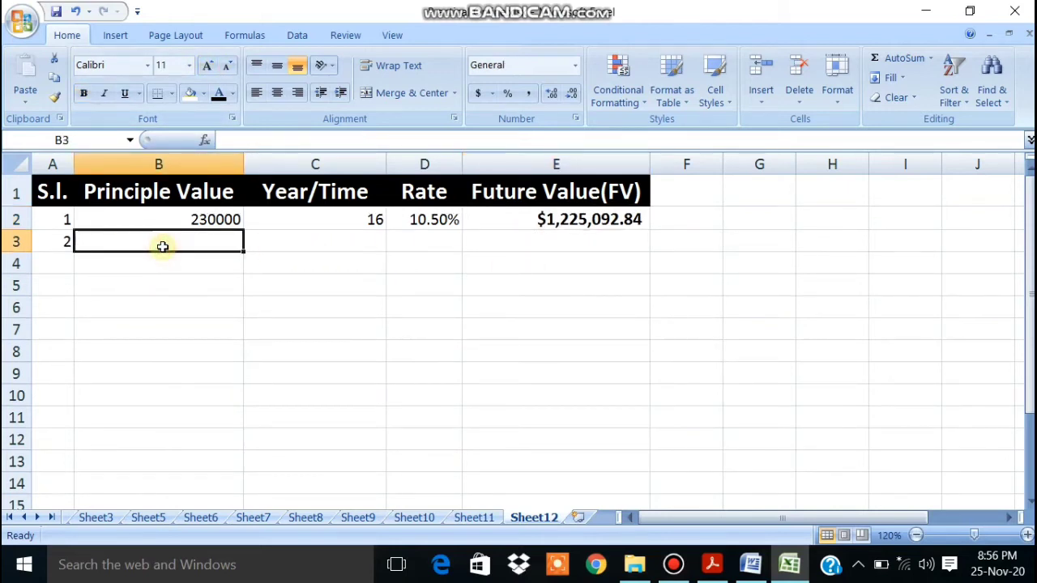
Step: Switch to the Word document and remove the bold formatting from question 1
{"action": "left_click", "coordinate": [766, 567]}
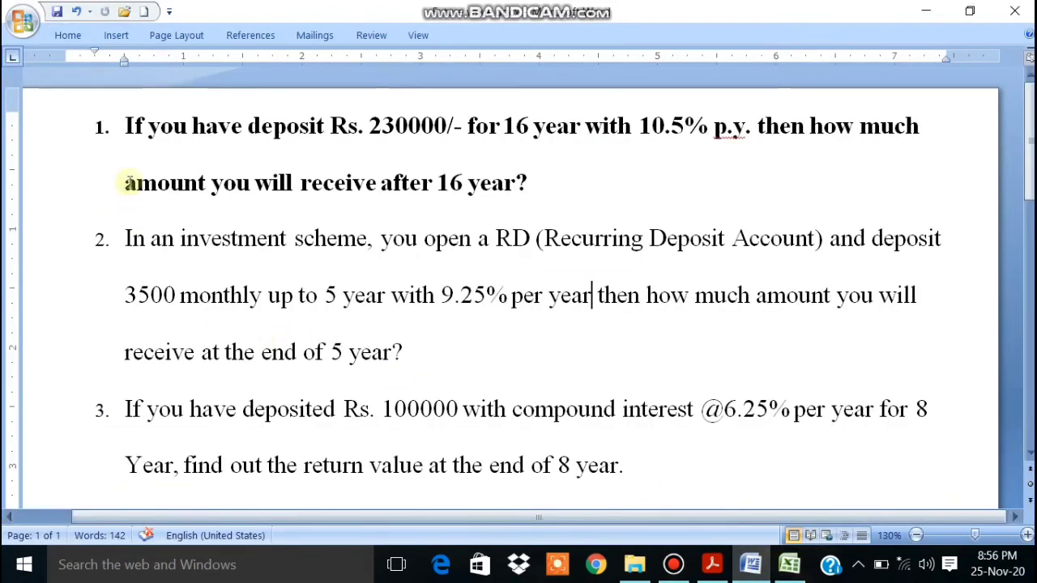
{"action": "left_click_drag", "start_coordinate": [123, 126], "coordinate": [530, 187]}
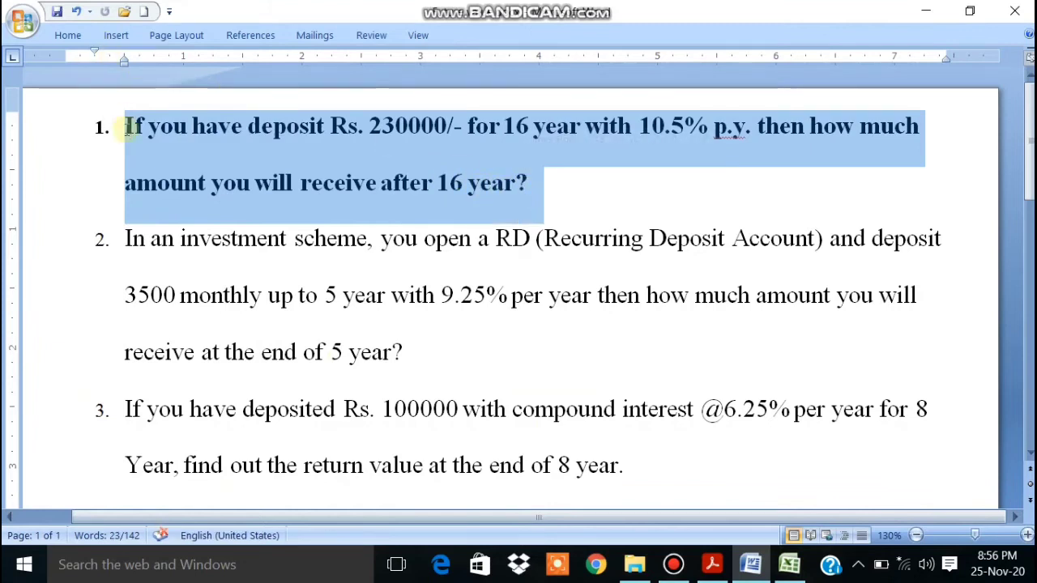
{"action": "type", "text": "b"}
{"action": "key", "text": "ctrl+z"}
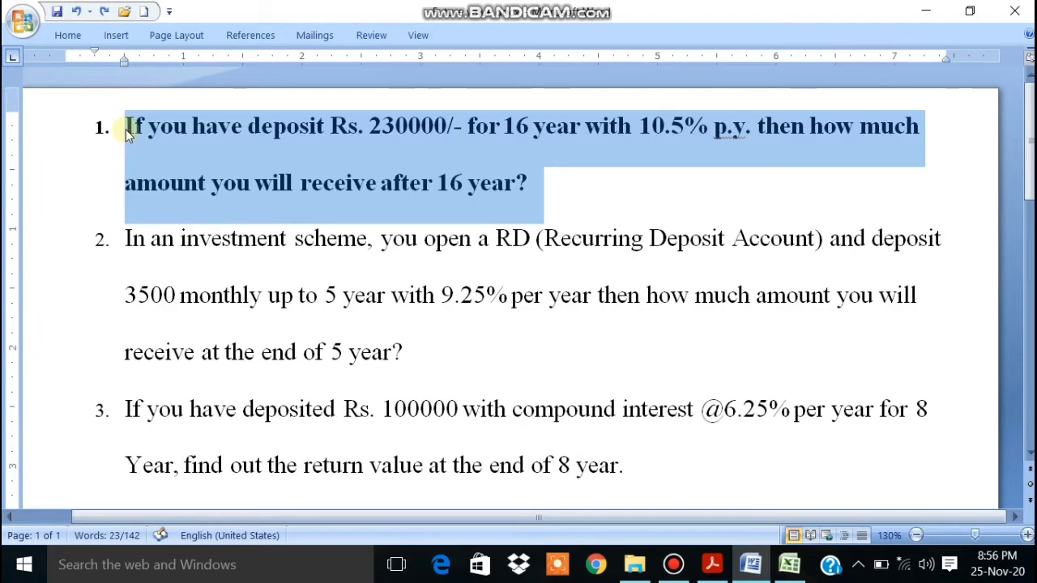
{"action": "key", "text": "ctrl+b"}
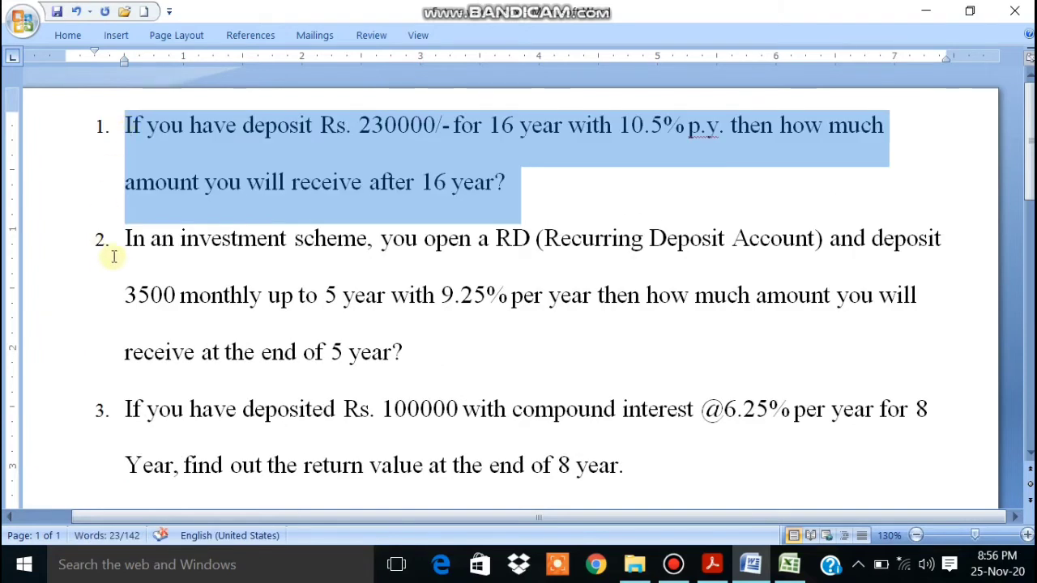
Step: Make the whole of question 2, about the recurring deposit, bold and justify its paragraph
{"action": "left_click", "coordinate": [130, 238]}
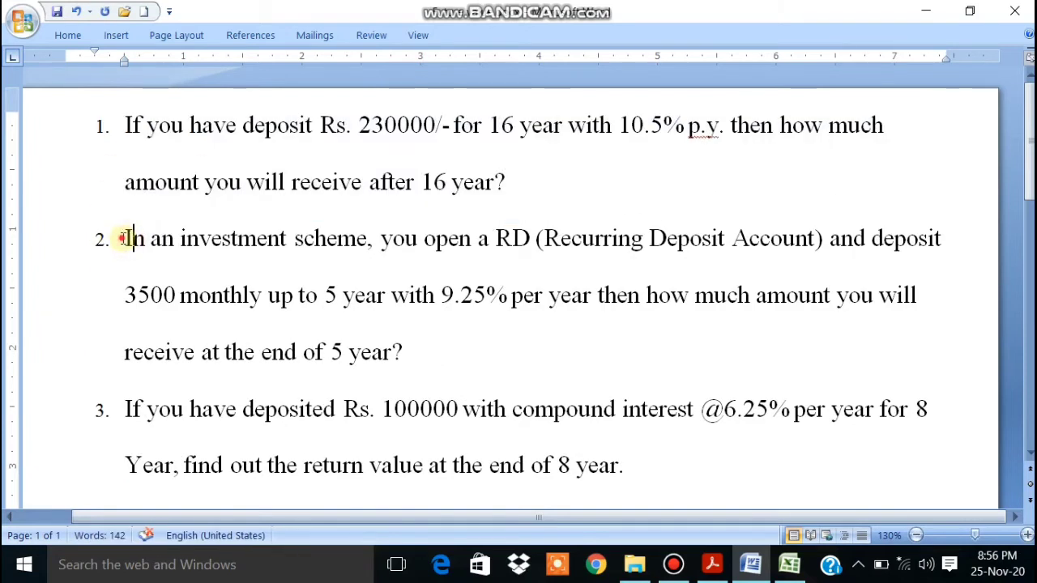
{"action": "left_click_drag", "start_coordinate": [127, 239], "coordinate": [354, 295]}
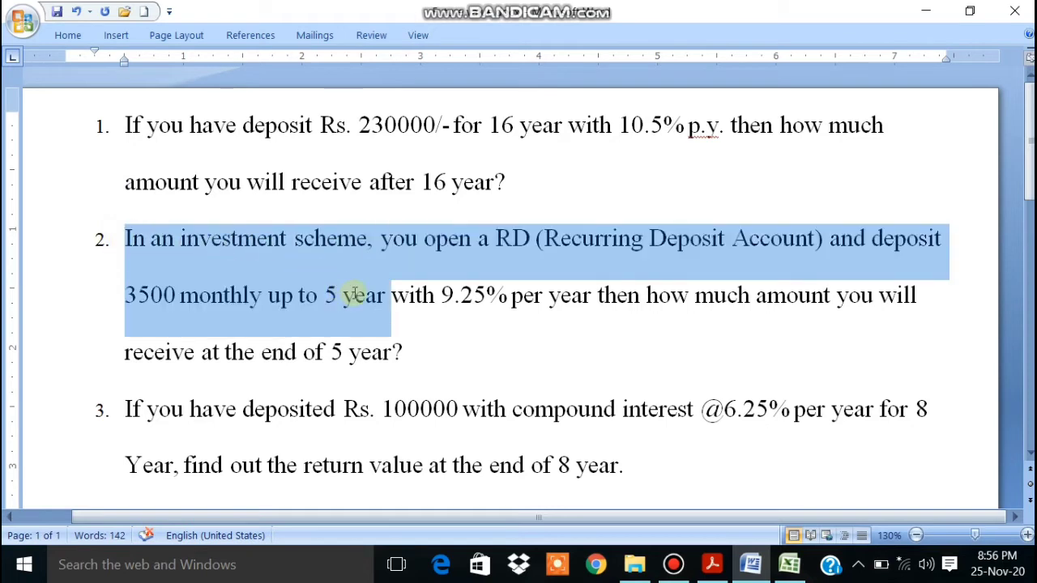
{"action": "left_click_drag", "start_coordinate": [384, 329], "coordinate": [426, 354]}
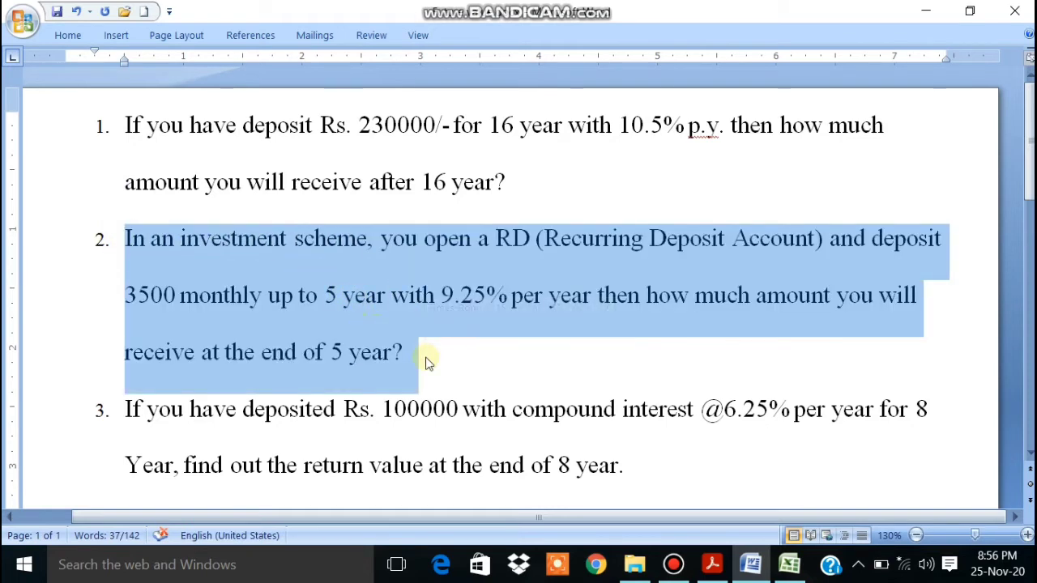
{"action": "key", "text": "ctrl+b"}
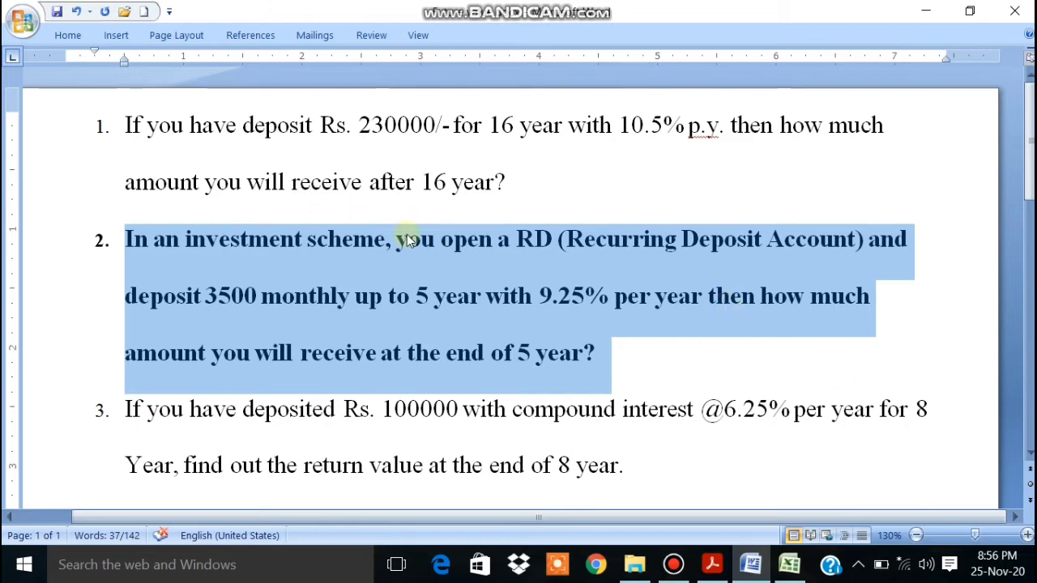
{"action": "key", "text": "ctrl+j"}
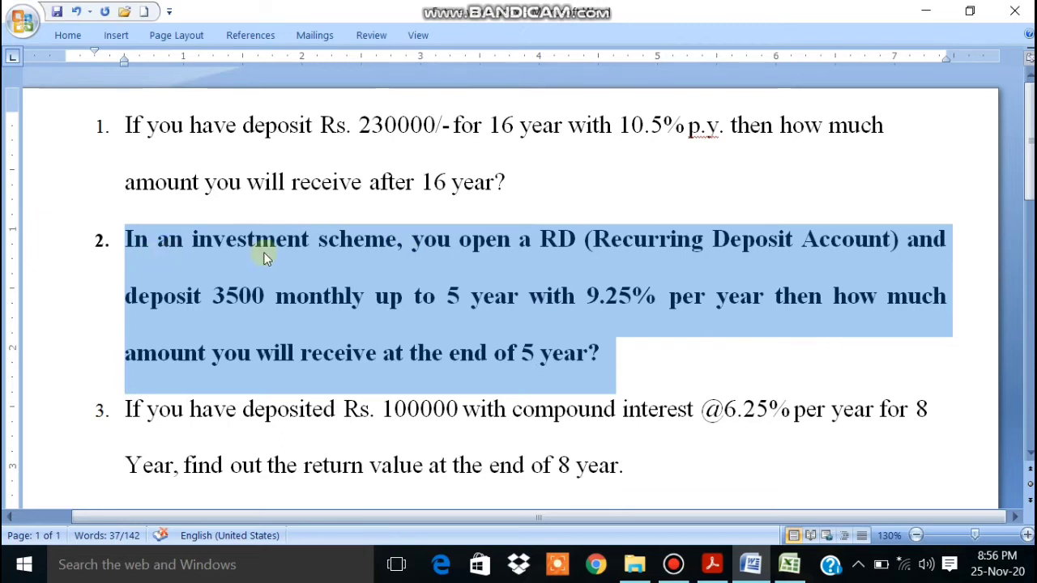
{"action": "left_click", "coordinate": [379, 249]}
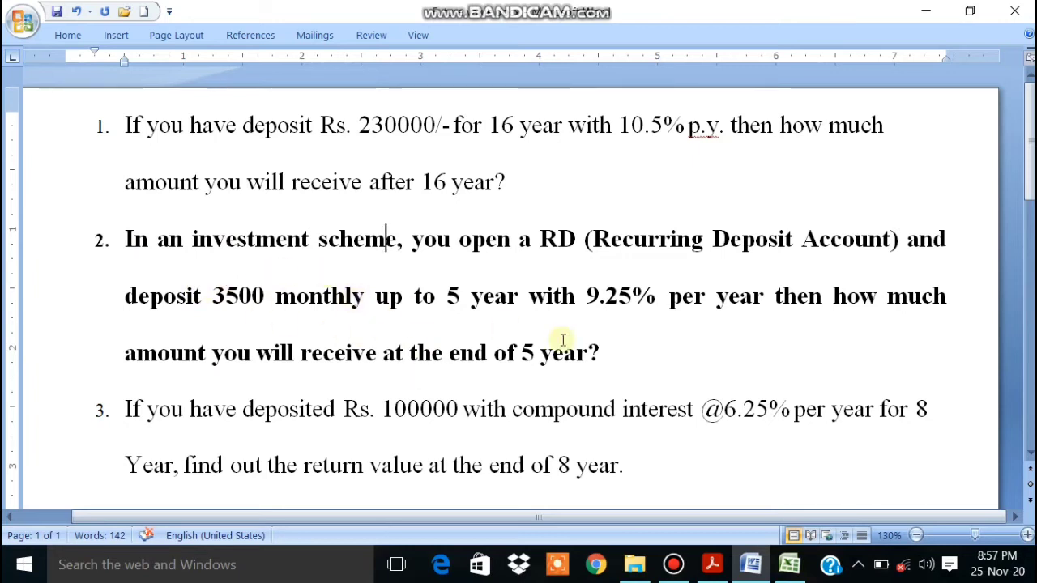
Step: Switch back to Excel and insert a column before Year/Time with the heading PMT in C1
{"action": "left_click", "coordinate": [790, 565]}
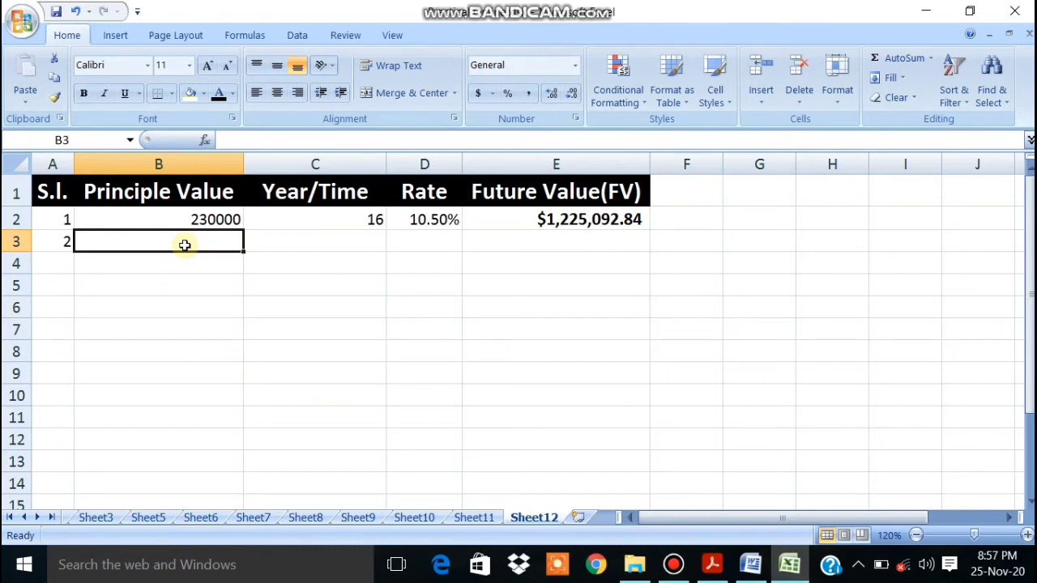
{"action": "right_click", "coordinate": [261, 163]}
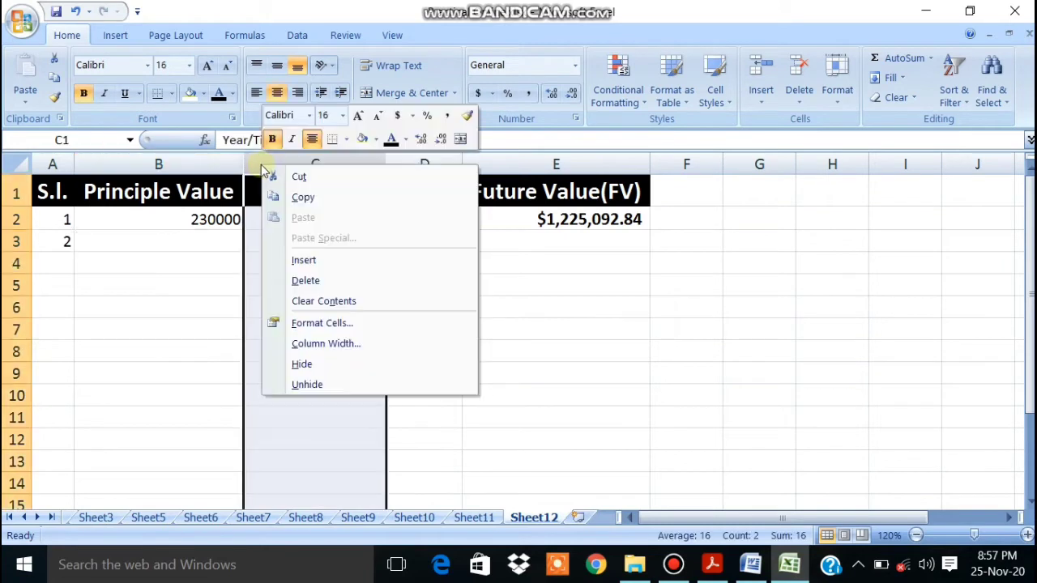
{"action": "left_click", "coordinate": [302, 260]}
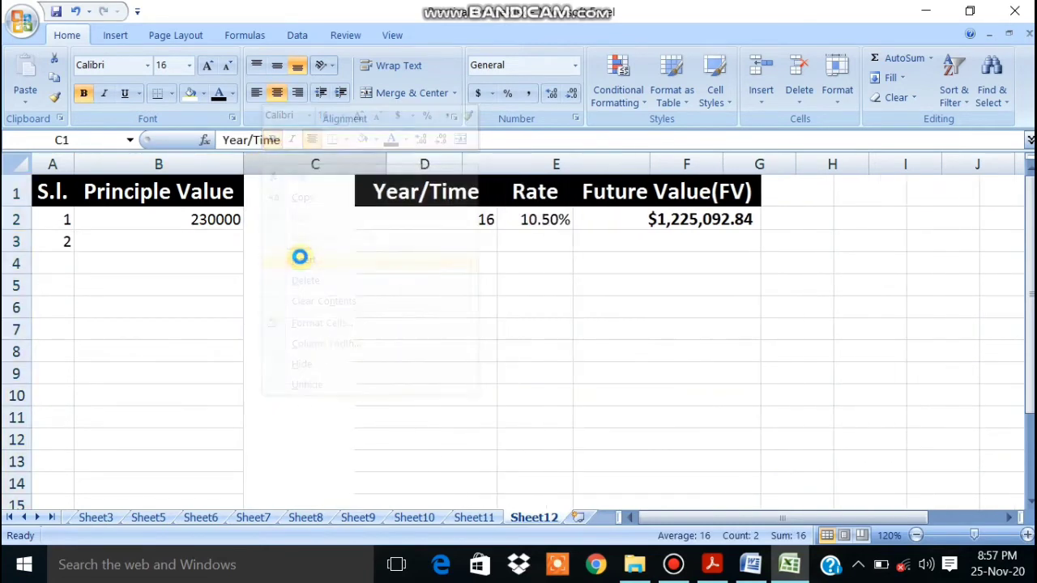
{"action": "left_click", "coordinate": [287, 196]}
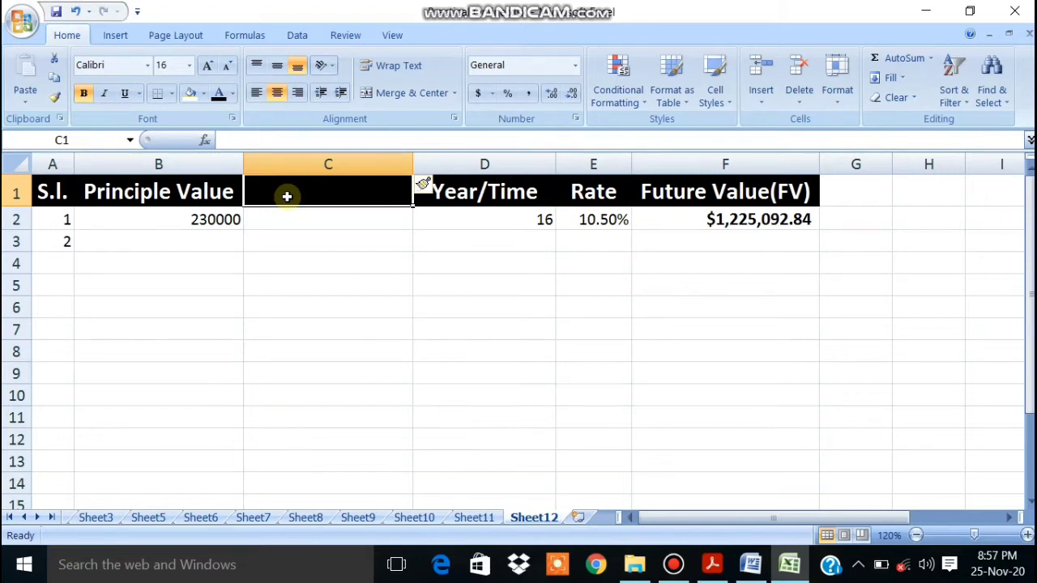
{"action": "type", "text": "PMT"}
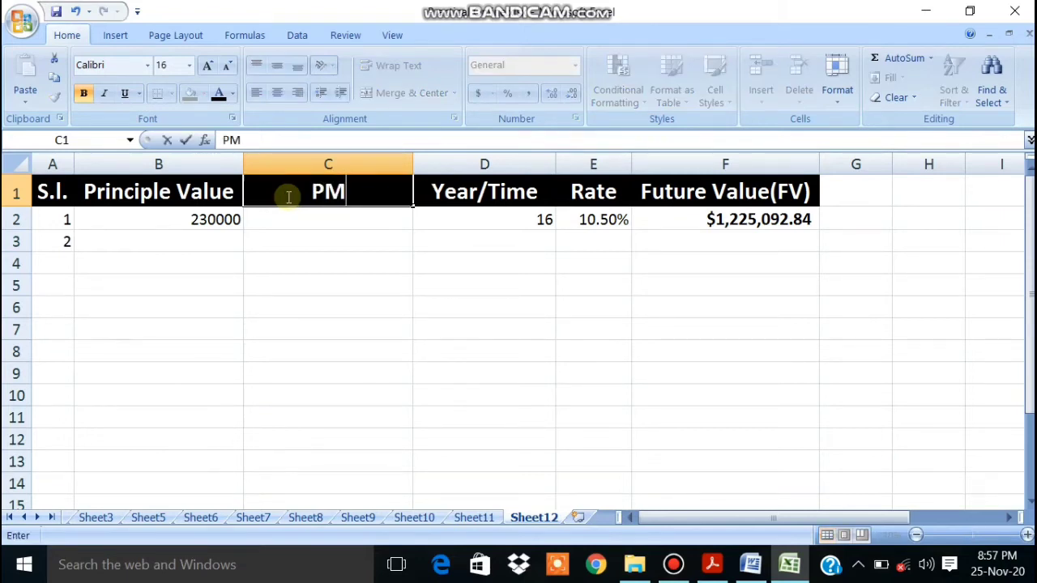
{"action": "left_click", "coordinate": [318, 225]}
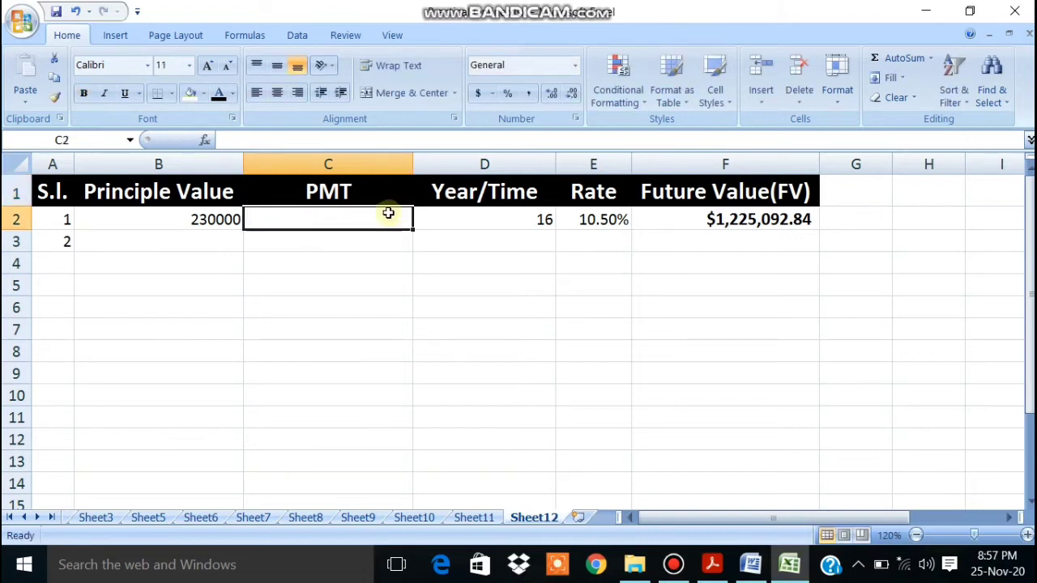
{"action": "left_click", "coordinate": [135, 251]}
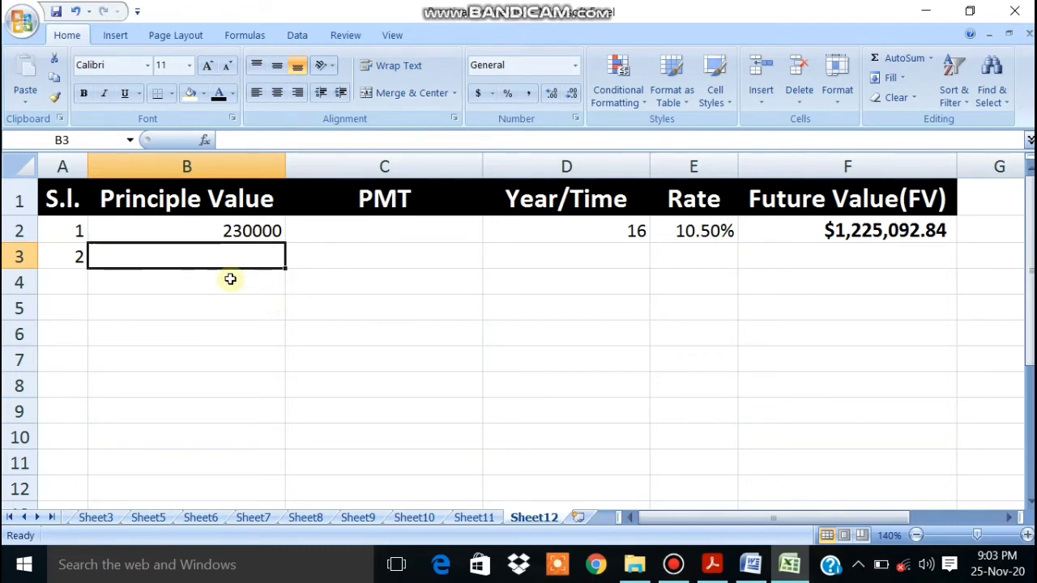
{"action": "left_click", "coordinate": [673, 565]}
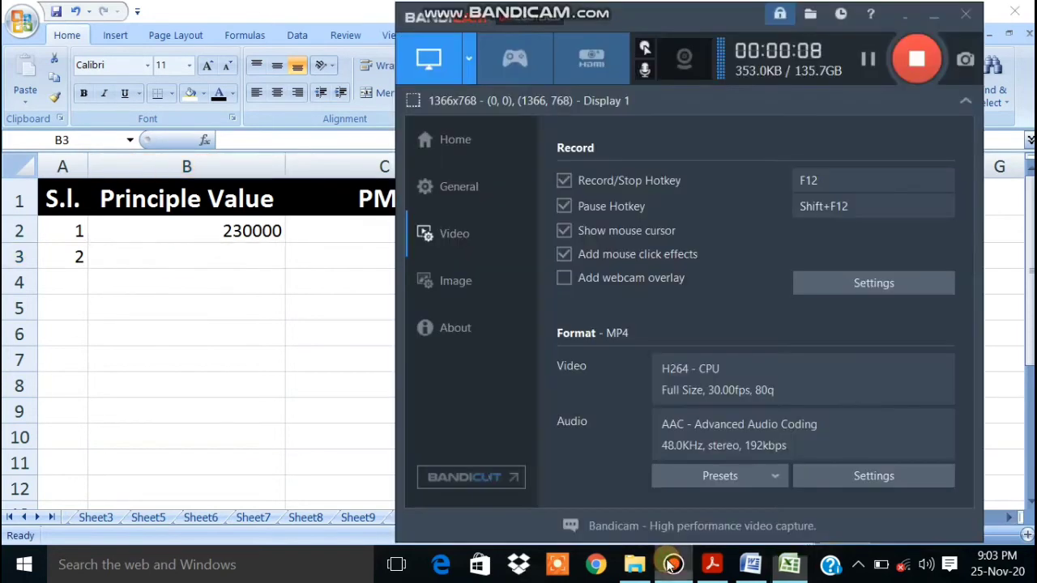
{"action": "left_click", "coordinate": [673, 565]}
{"action": "left_click", "coordinate": [672, 565]}
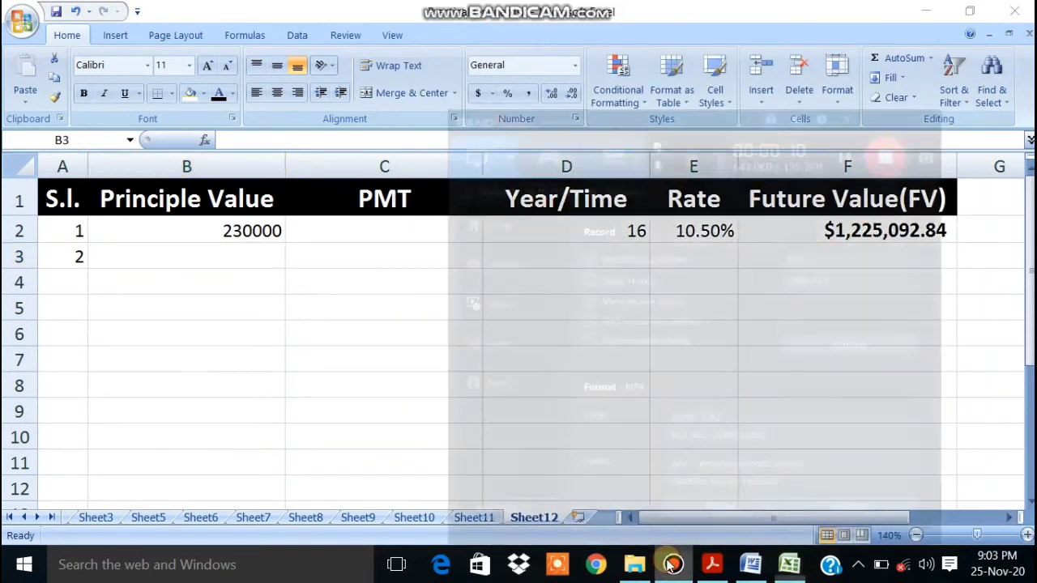
{"action": "left_click", "coordinate": [671, 565]}
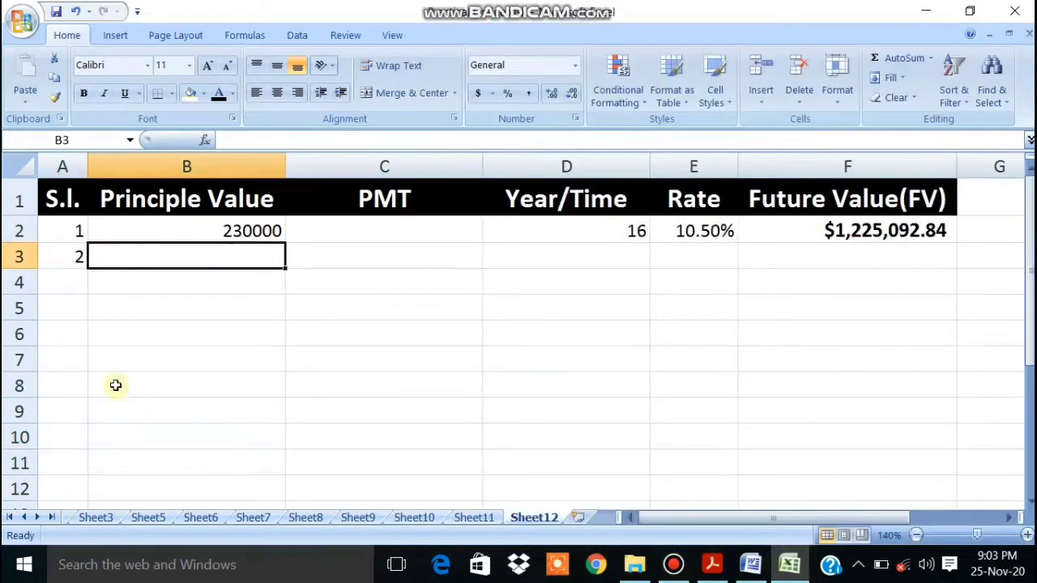
Step: Enter the monthly payment 3500 in C3 and the time 5 in D3, leaving the principle cell B3 blank
{"action": "left_click", "coordinate": [125, 259]}
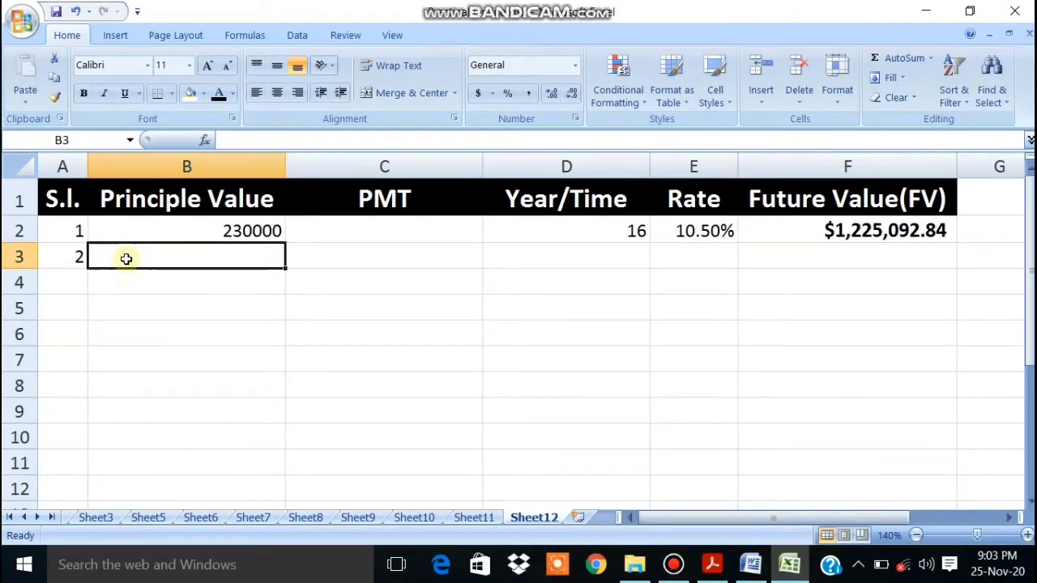
{"action": "left_click", "coordinate": [354, 254]}
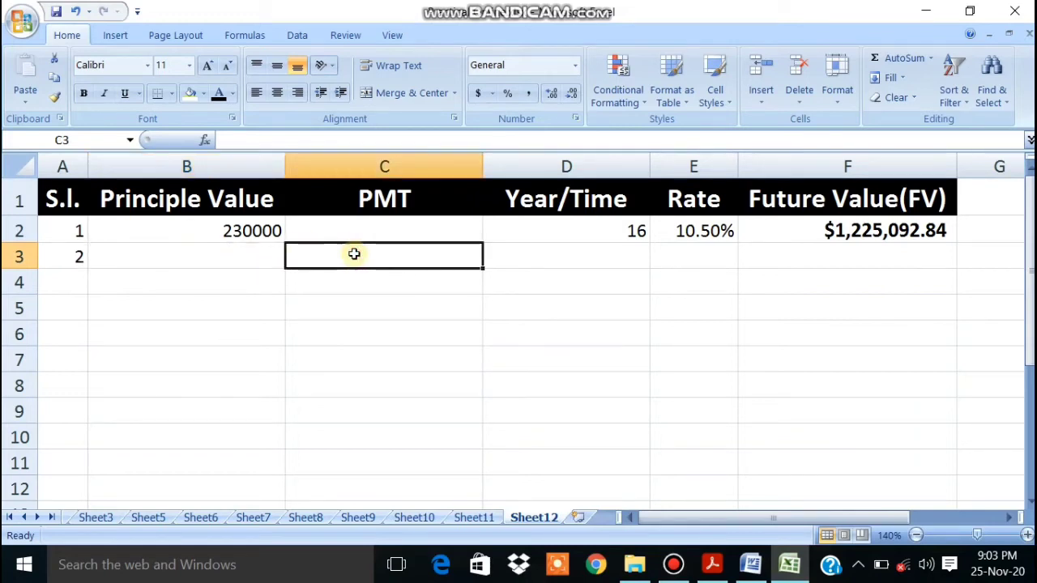
{"action": "type", "text": "3500"}
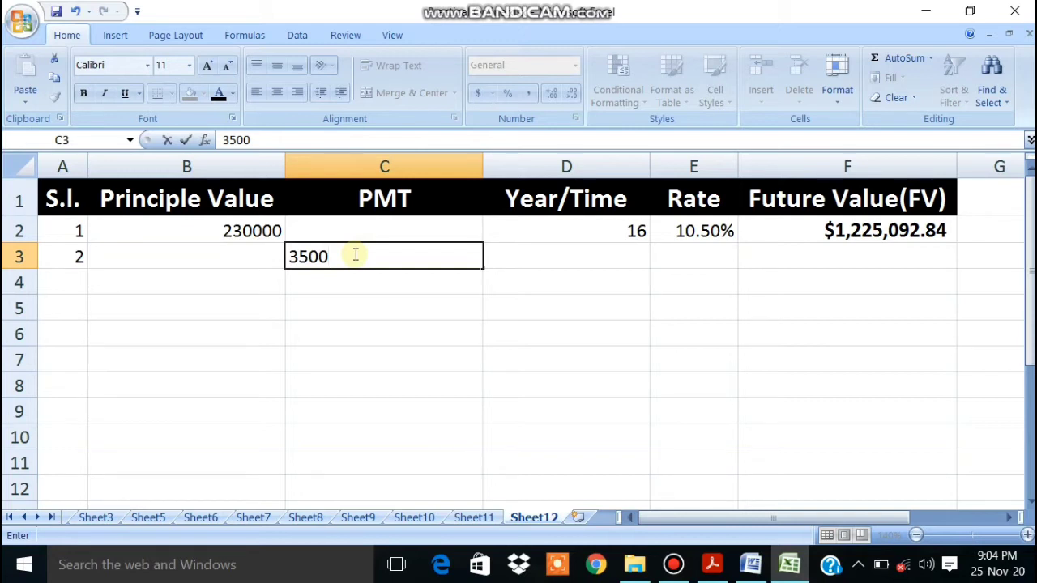
{"action": "key", "text": "Tab"}
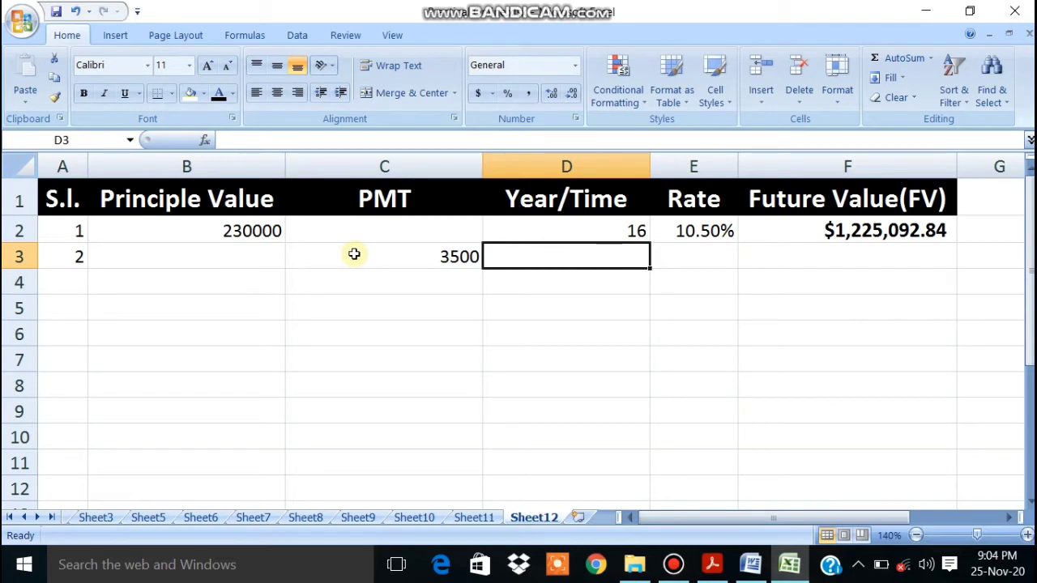
{"action": "type", "text": "5"}
{"action": "key", "text": "Tab"}
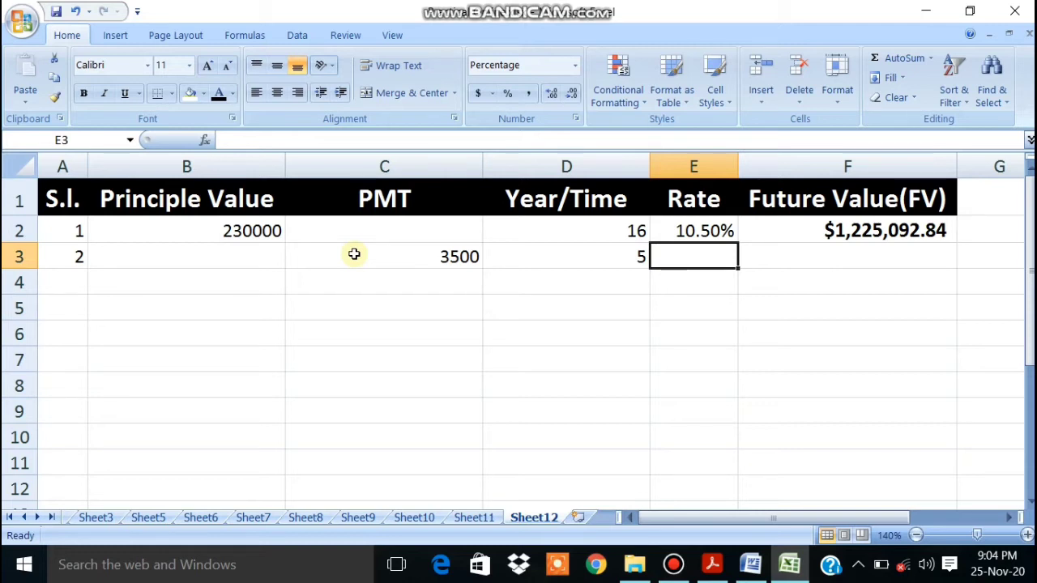
Step: Enter the recurring deposit's annual rate of 9.25% in cell E3
{"action": "type", "text": "9.2"}
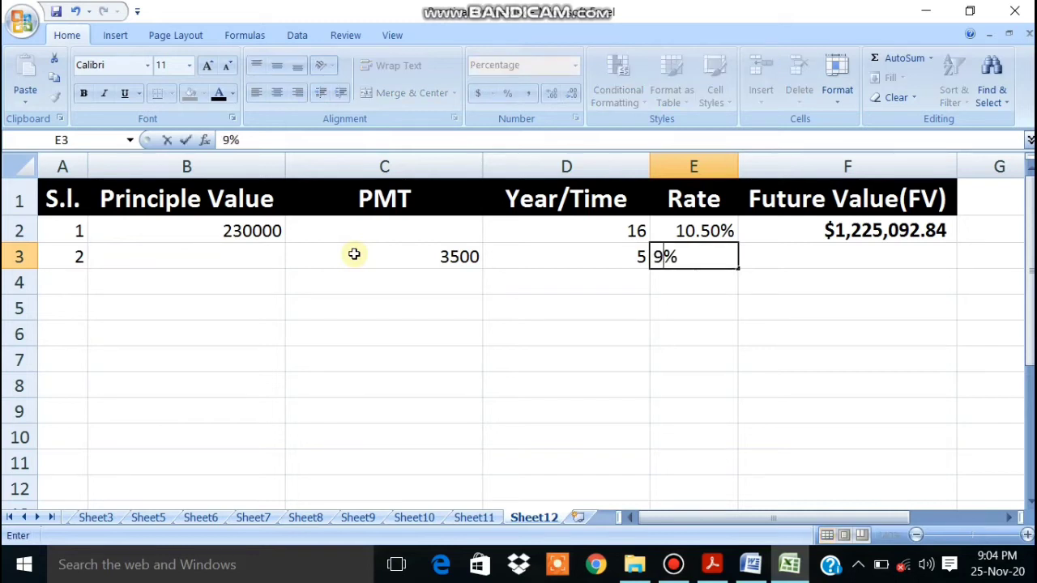
{"action": "type", "text": "5"}
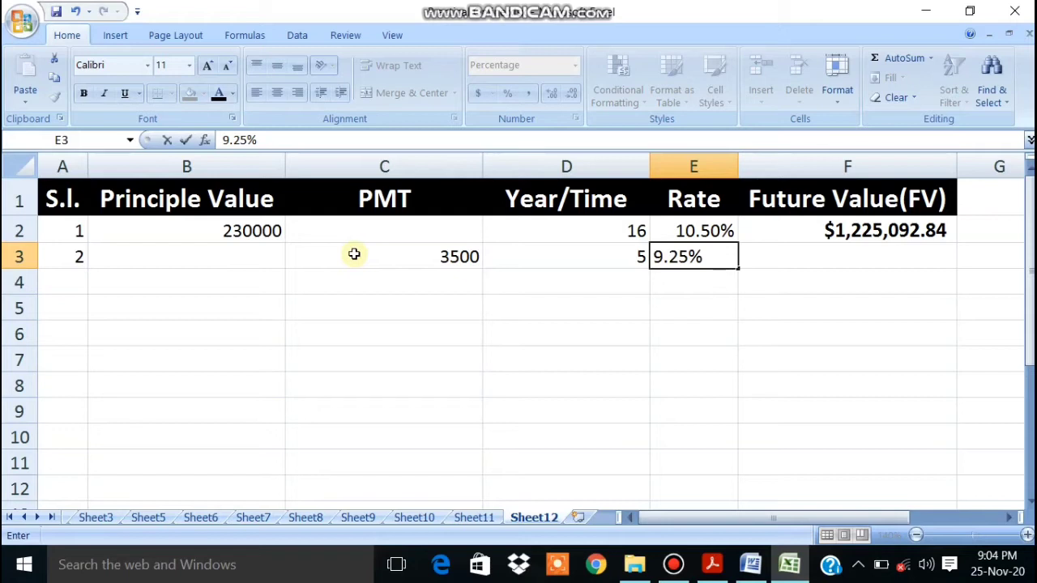
{"action": "key", "text": "Tab"}
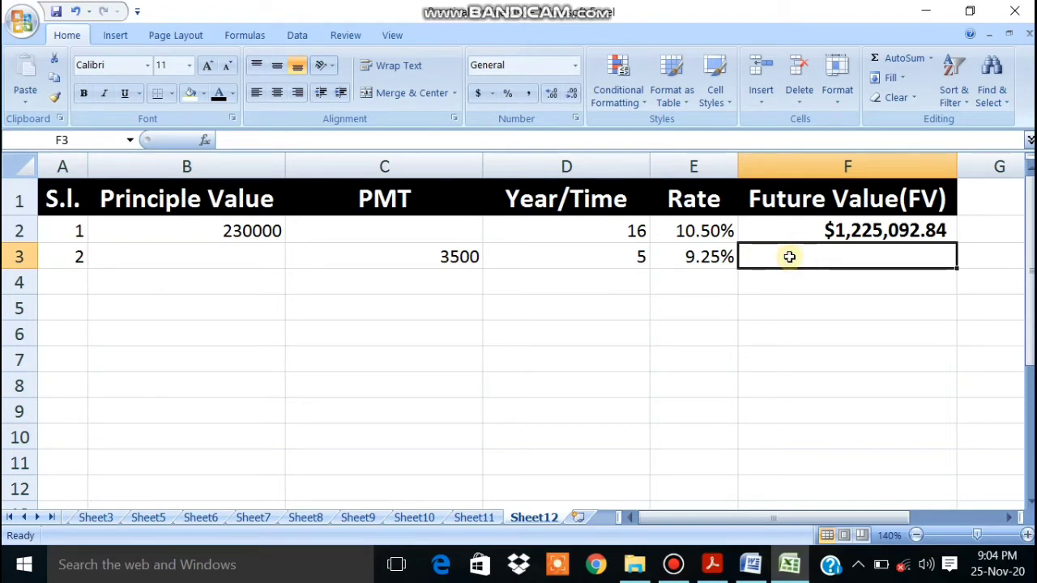
Step: Calculate the recurring deposit's future value in F3 with the formula =FV(E3/12,D3*12,-3500, ,0), leaving the present value argument empty
{"action": "type", "text": "="}
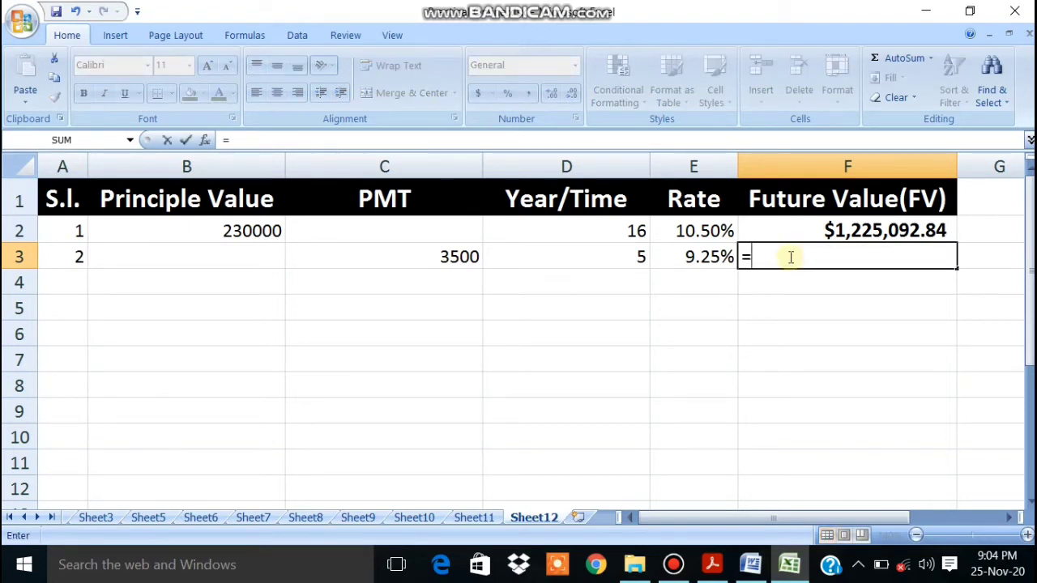
{"action": "type", "text": "fv"}
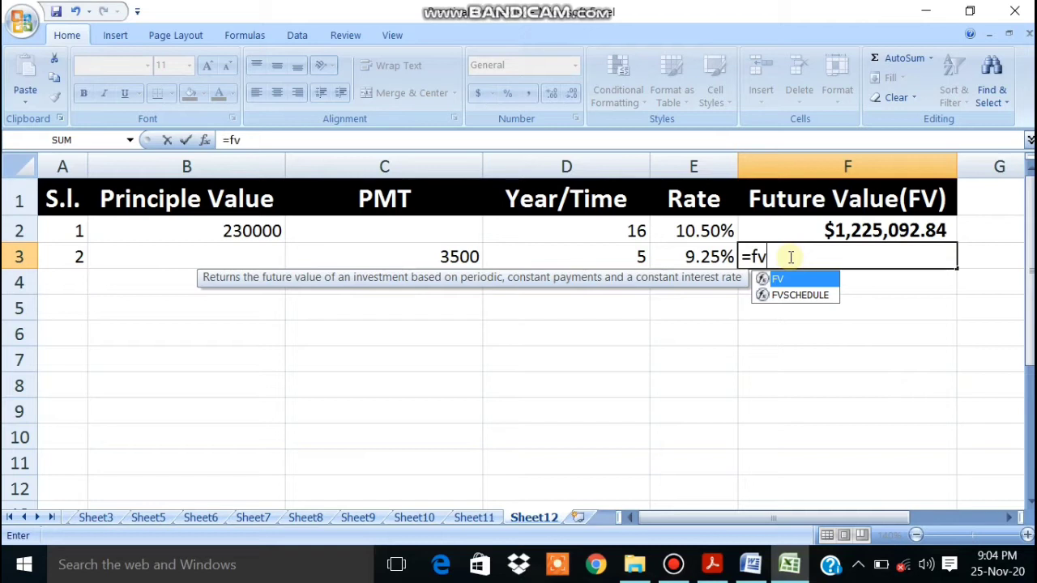
{"action": "type", "text": "("}
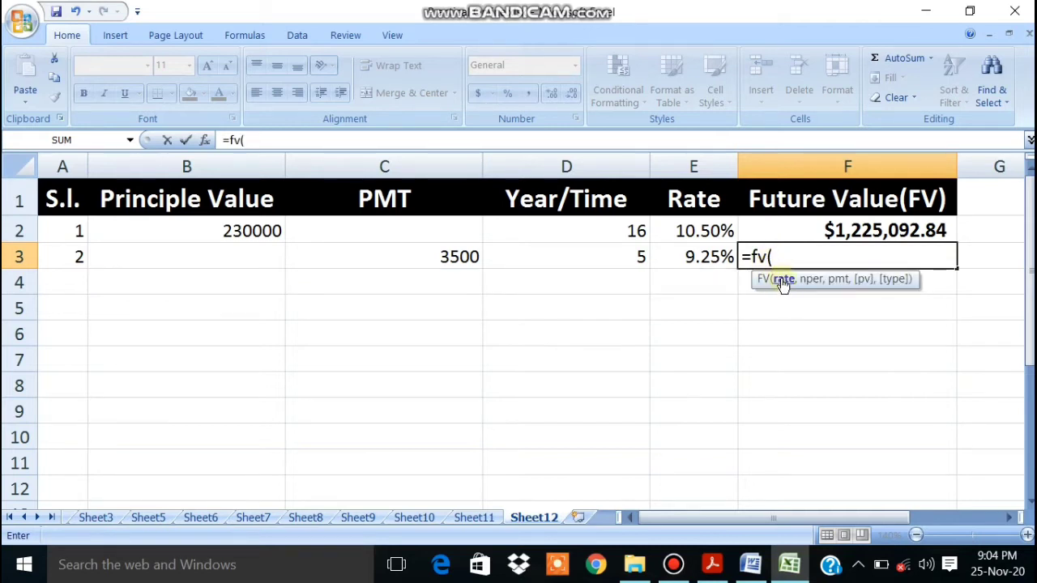
{"action": "left_click", "coordinate": [718, 258]}
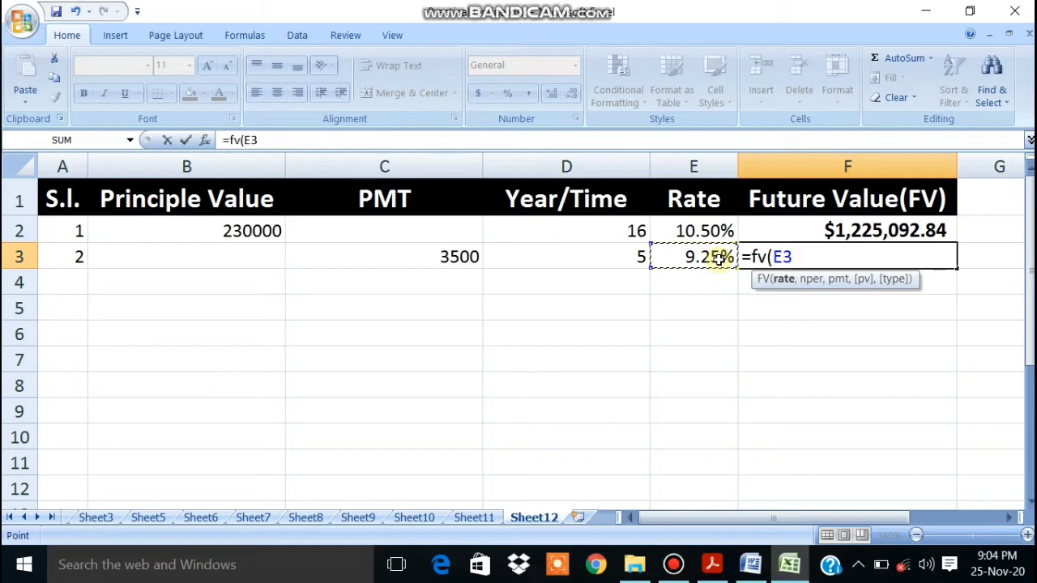
{"action": "type", "text": "/12"}
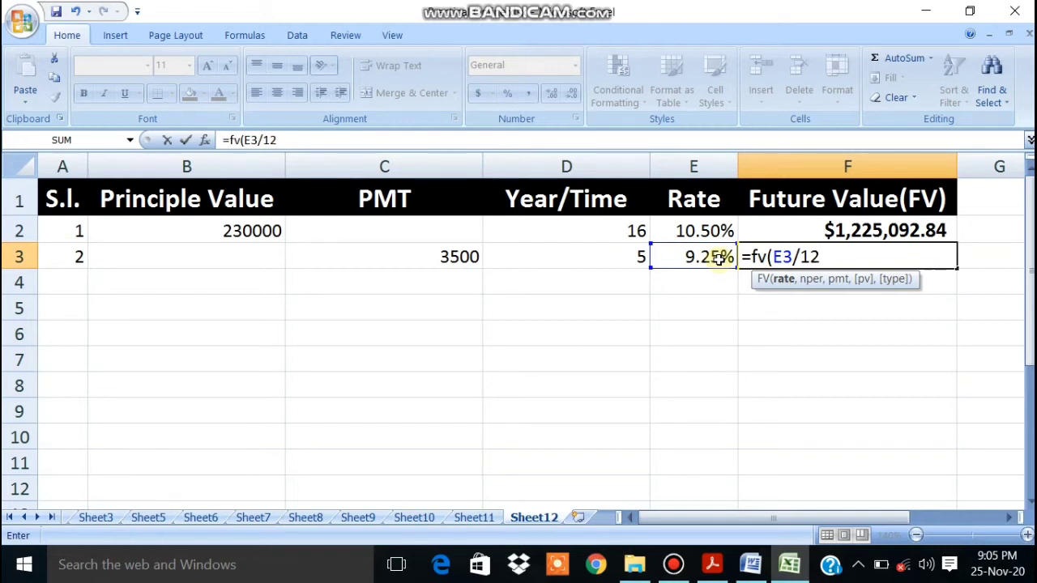
{"action": "type", "text": ","}
{"action": "left_click", "coordinate": [551, 253]}
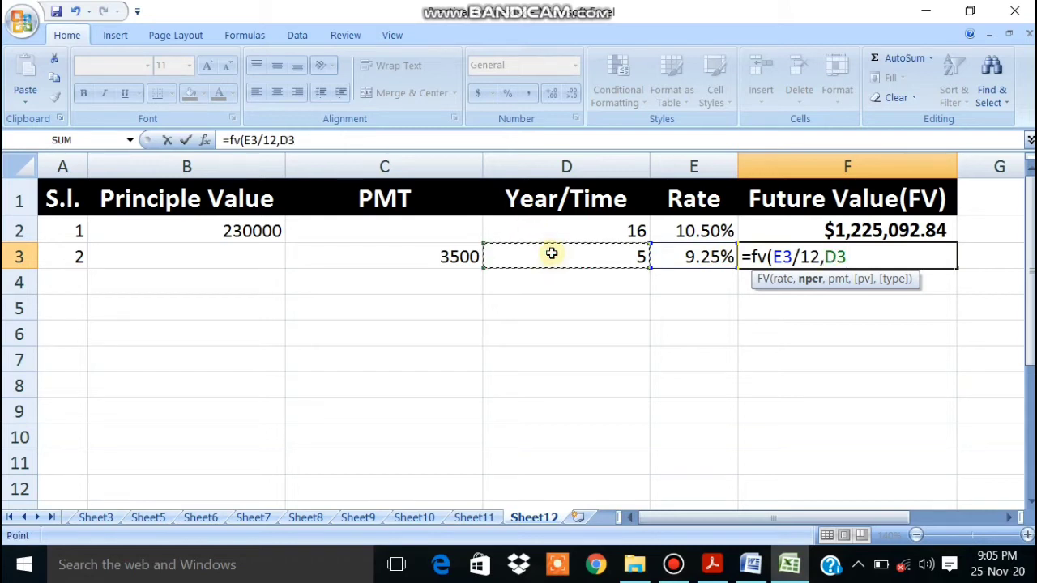
{"action": "type", "text": "*12"}
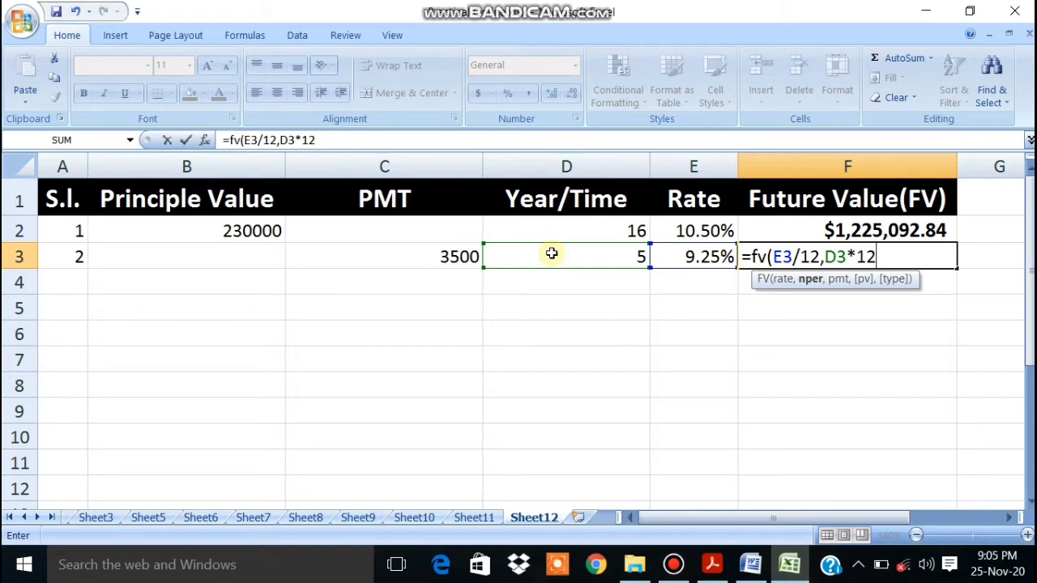
{"action": "type", "text": ","}
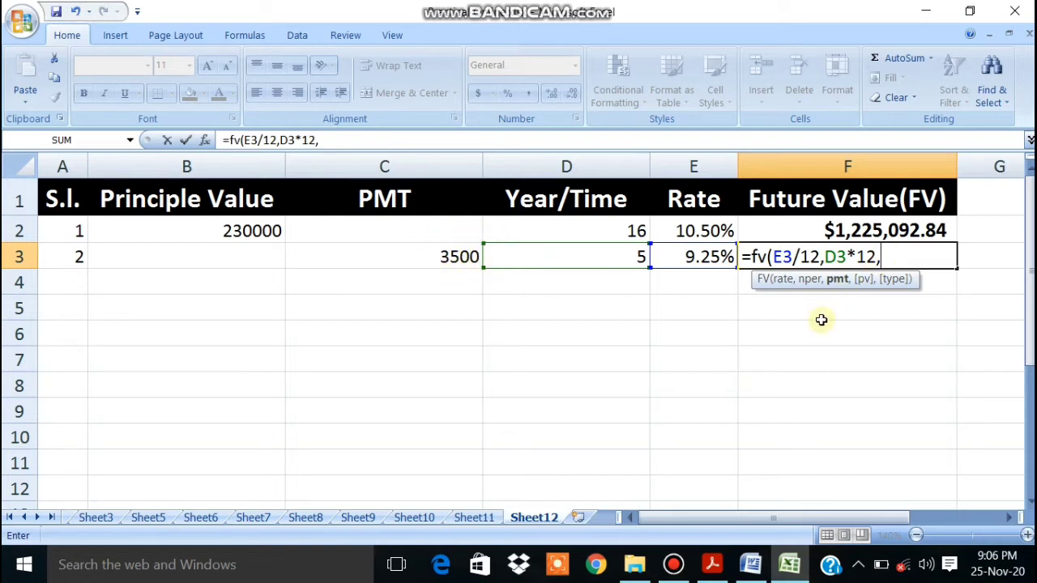
{"action": "type", "text": "-3500"}
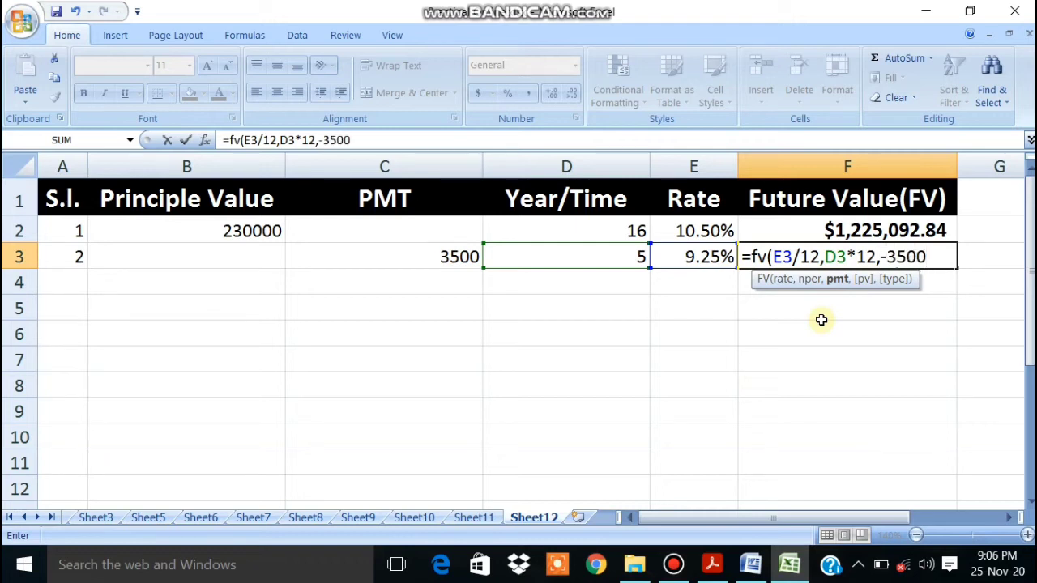
{"action": "type", "text": ","}
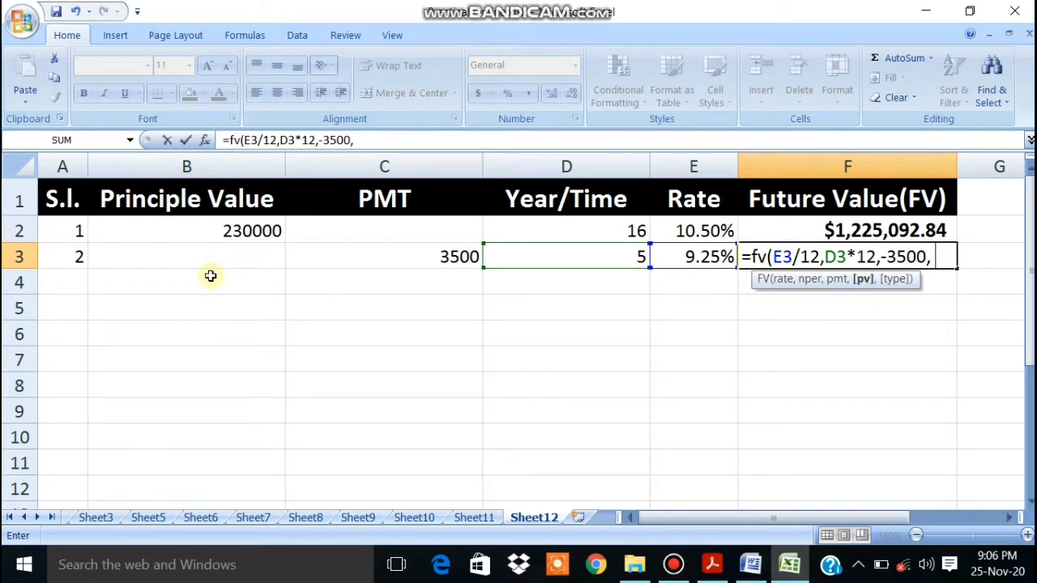
{"action": "type", "text": ","}
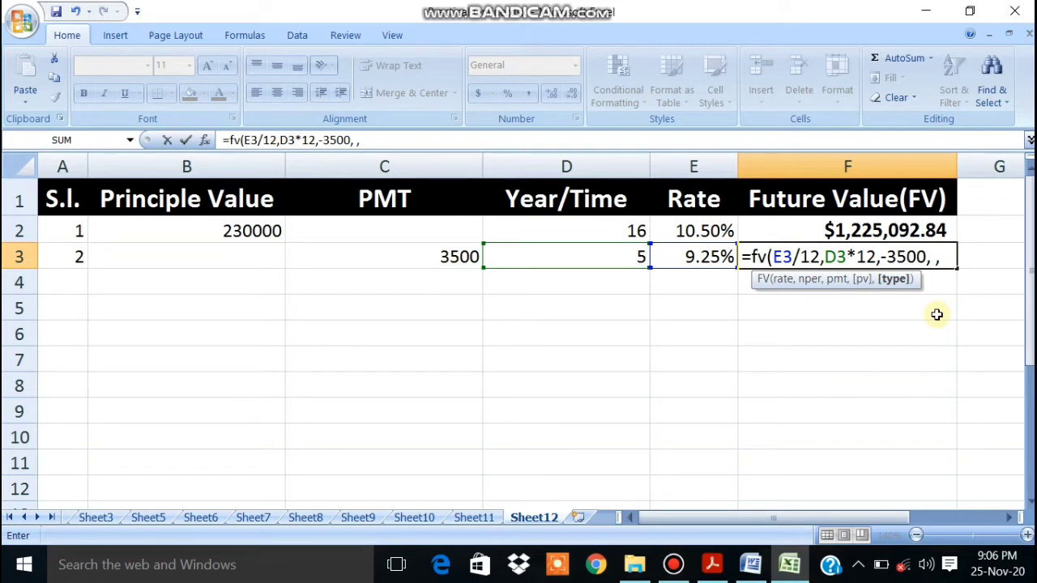
{"action": "type", "text": "0)"}
{"action": "key", "text": "Return"}
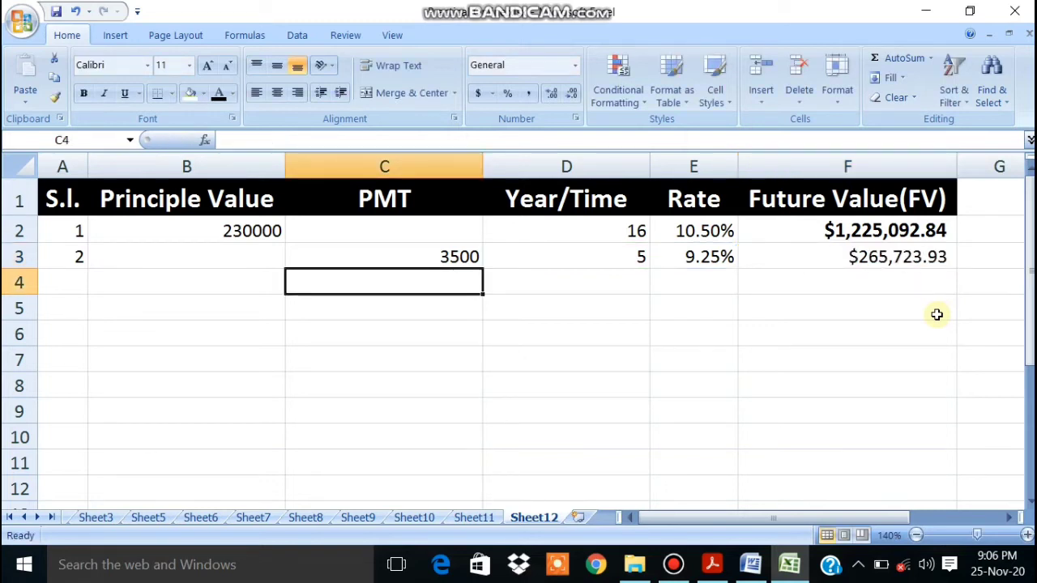
Step: Make the future value in cell F3 bold
{"action": "left_click", "coordinate": [909, 257]}
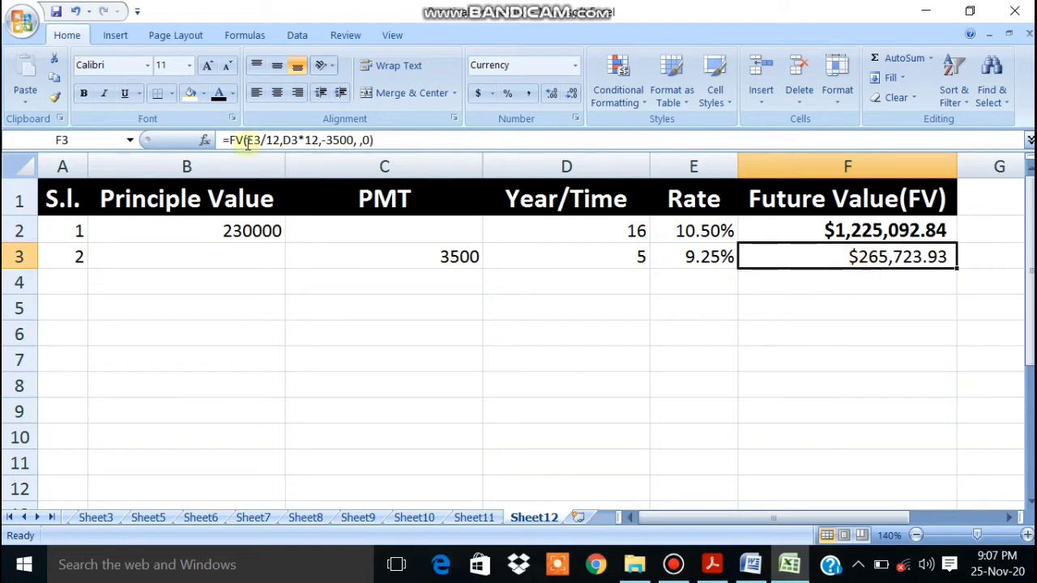
{"action": "left_click", "coordinate": [86, 91]}
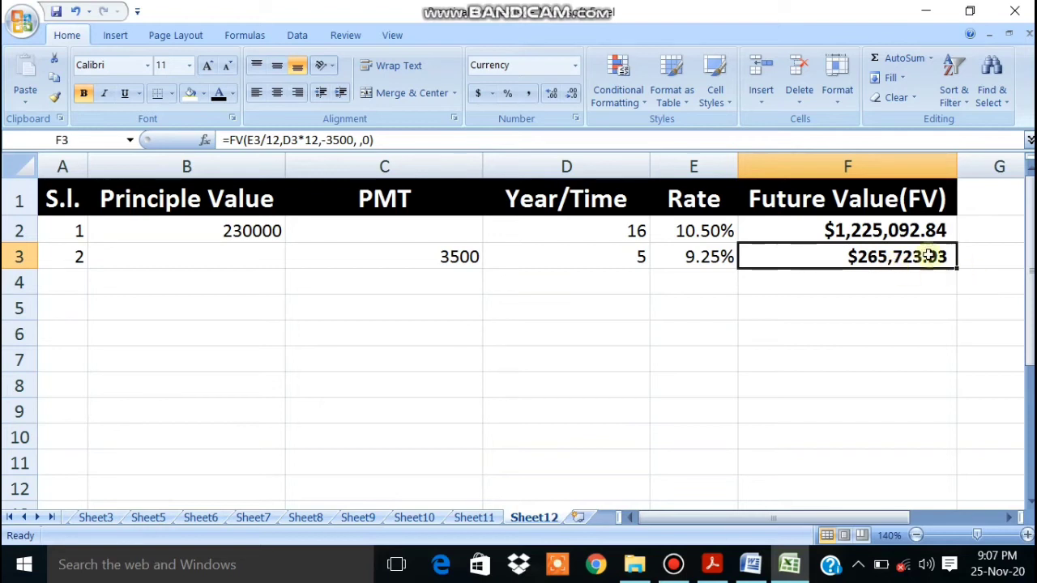
{"action": "left_click", "coordinate": [813, 280]}
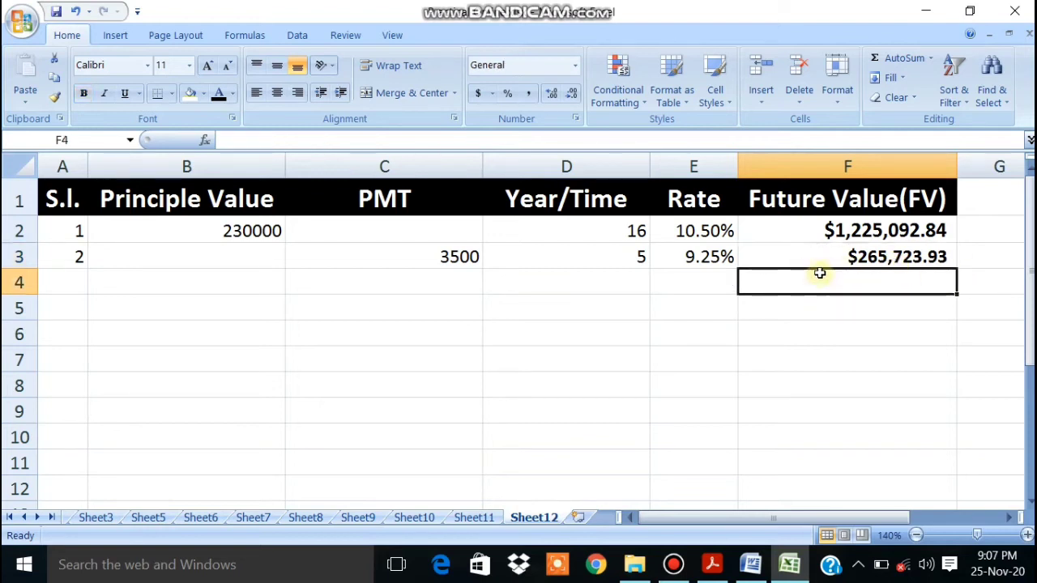
{"action": "left_click", "coordinate": [817, 254]}
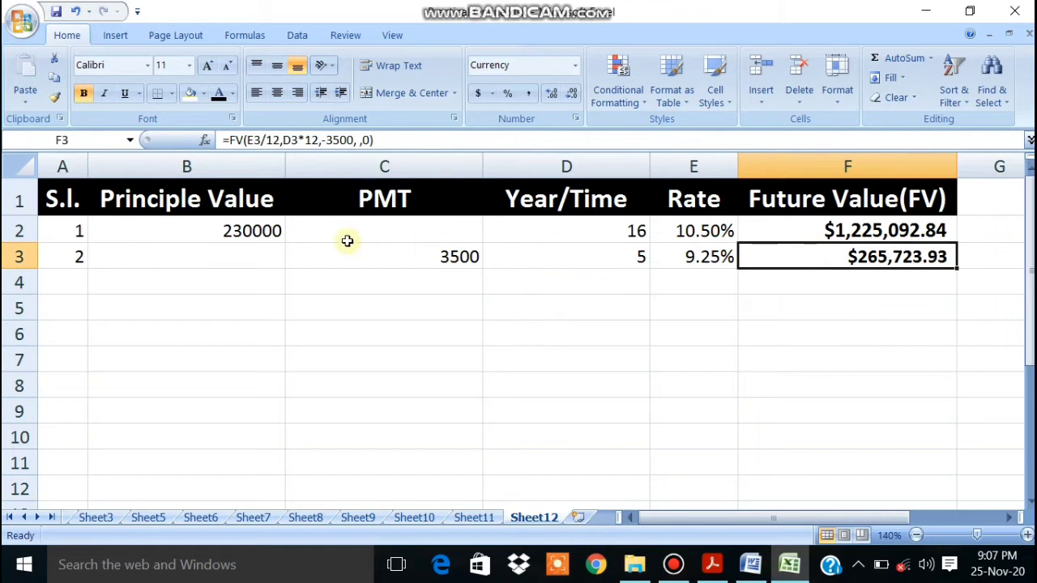
Step: Enter the serial number 3 in cell A4 to start the row for the third question
{"action": "left_click", "coordinate": [73, 283]}
{"action": "type", "text": "3"}
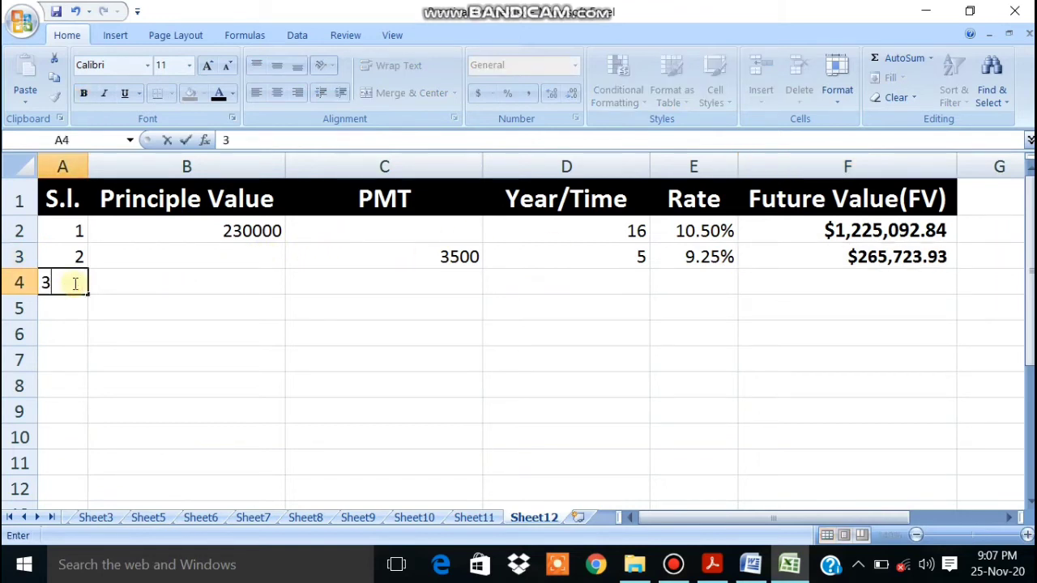
{"action": "key", "text": "Tab"}
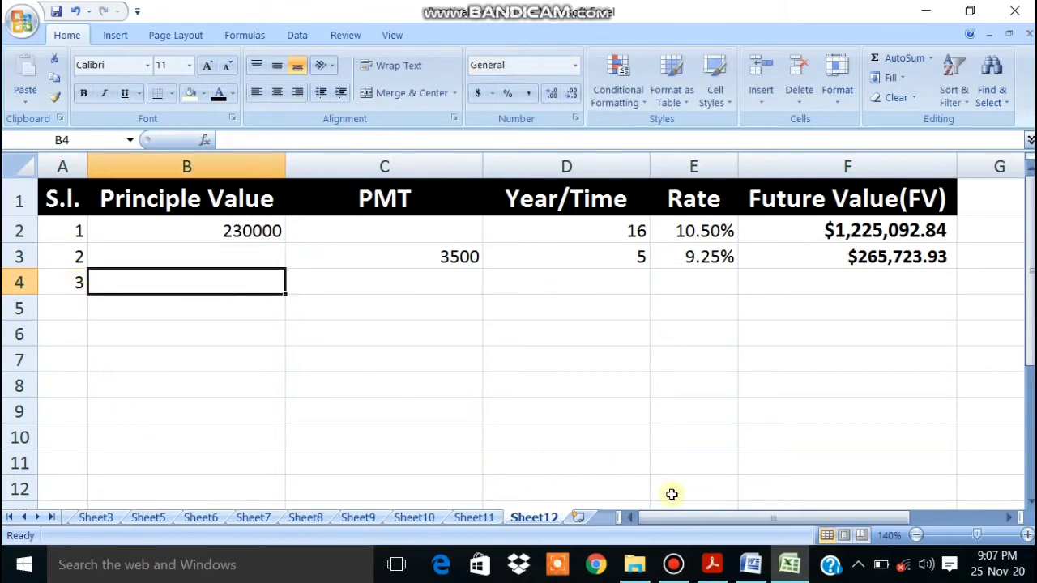
Step: Switch to the Word document and remove the bold formatting from question 2
{"action": "left_click", "coordinate": [753, 567]}
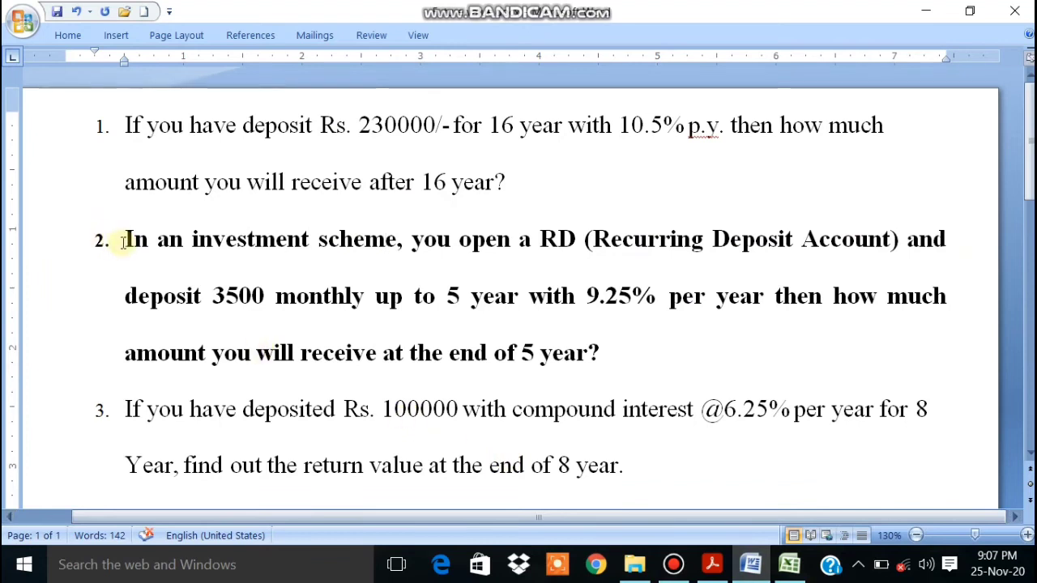
{"action": "left_click", "coordinate": [286, 390]}
{"action": "left_click", "coordinate": [607, 356]}
{"action": "left_click_drag", "start_coordinate": [117, 238], "coordinate": [631, 364]}
{"action": "key", "text": "ctrl+b"}
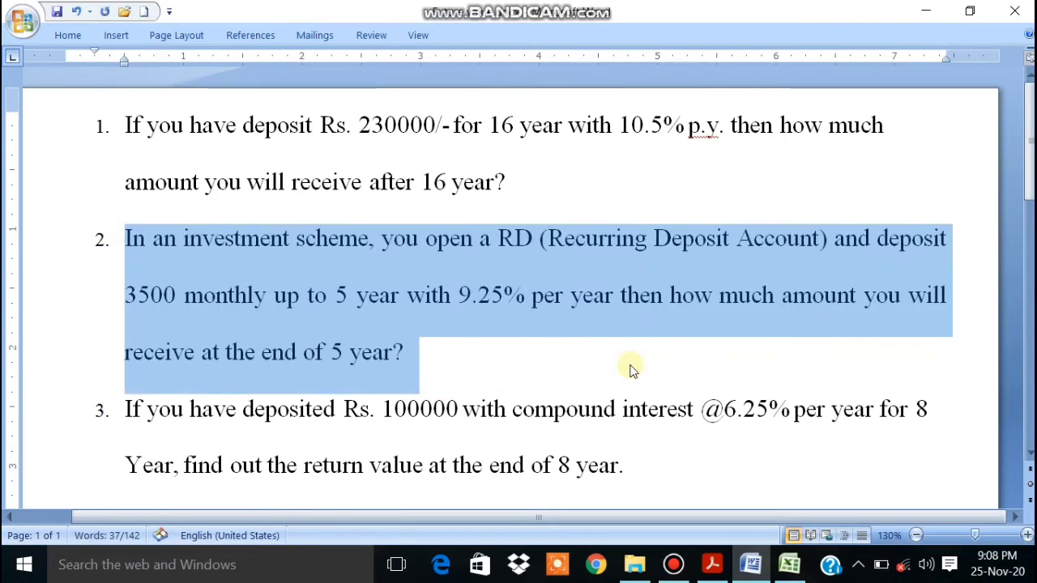
Step: Make the whole of question 3, about the Rs. 100000 compound interest deposit, bold
{"action": "left_click", "coordinate": [114, 409]}
{"action": "left_click_drag", "start_coordinate": [114, 409], "coordinate": [648, 487]}
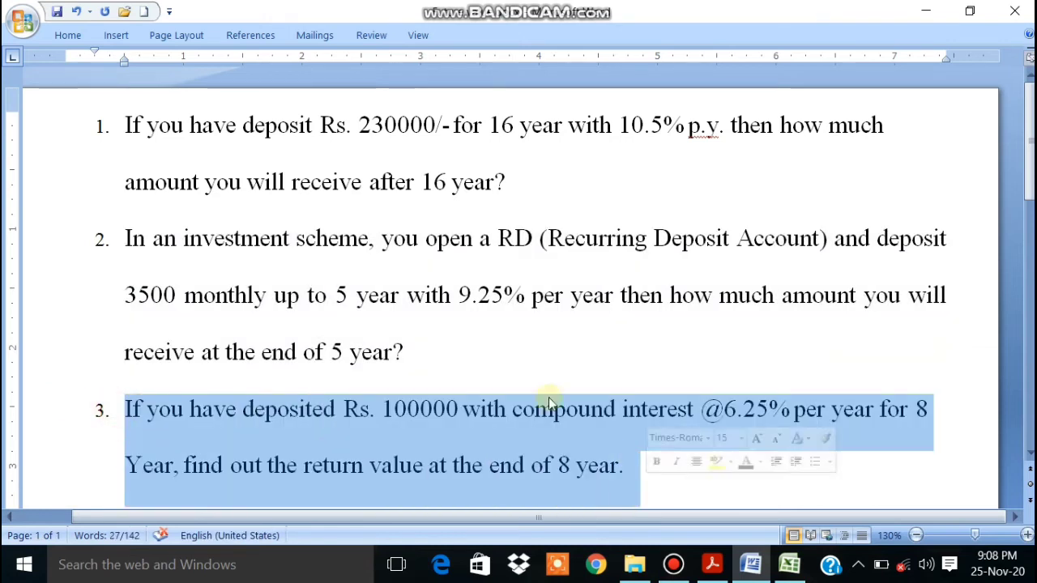
{"action": "key", "text": "ctrl+b"}
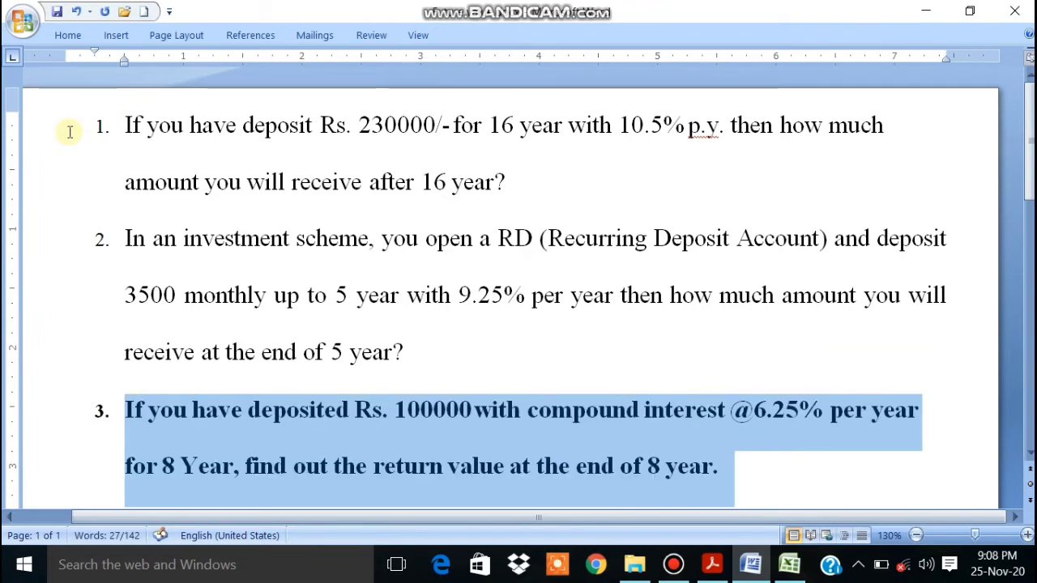
{"action": "left_click", "coordinate": [340, 238]}
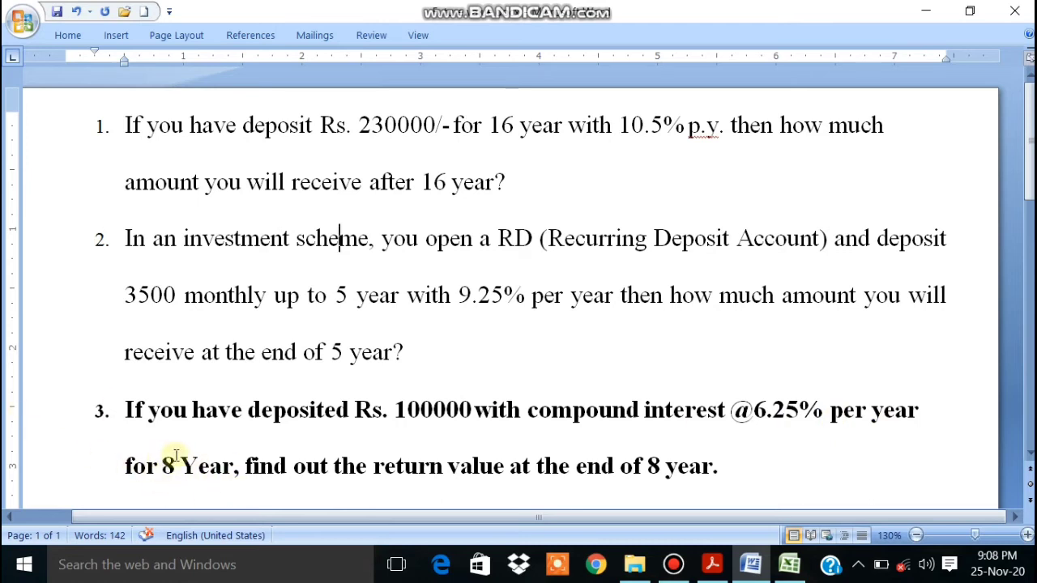
{"action": "left_click_drag", "start_coordinate": [158, 466], "coordinate": [204, 466]}
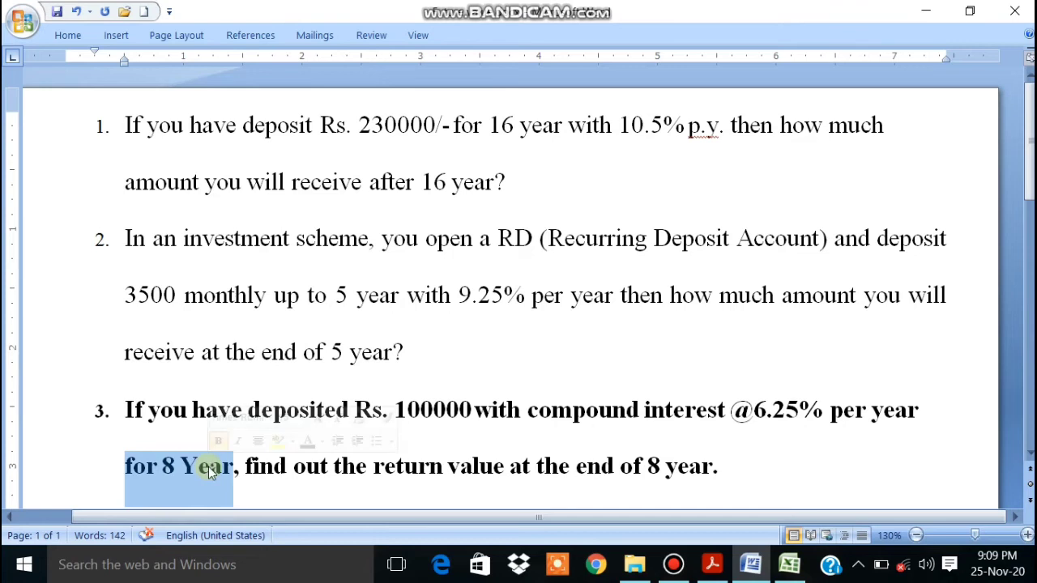
{"action": "left_click", "coordinate": [478, 392]}
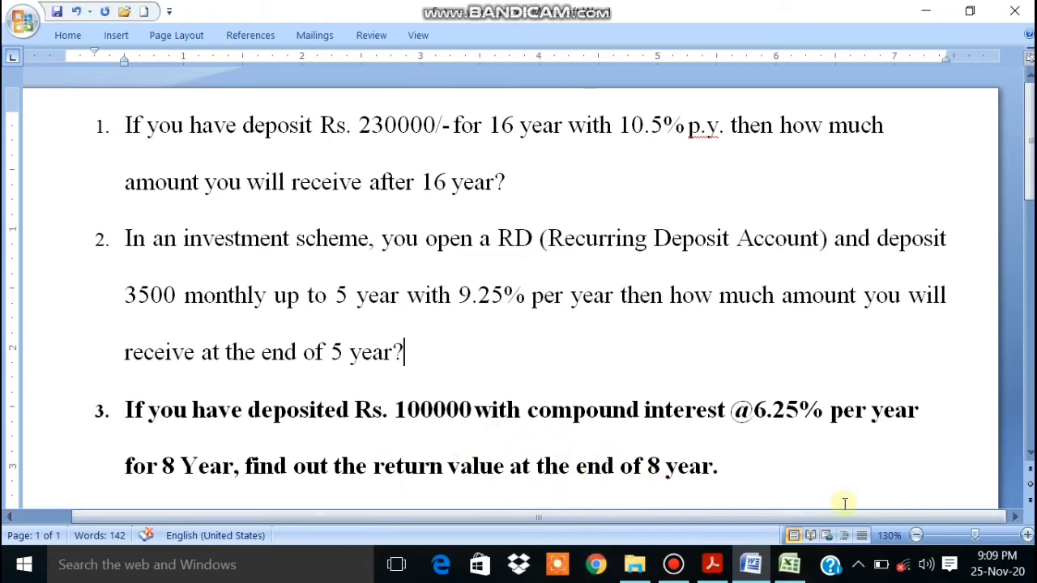
Step: Switch to the Excel workbook and enter 100000 as the principal value in cell B4
{"action": "left_click", "coordinate": [790, 567]}
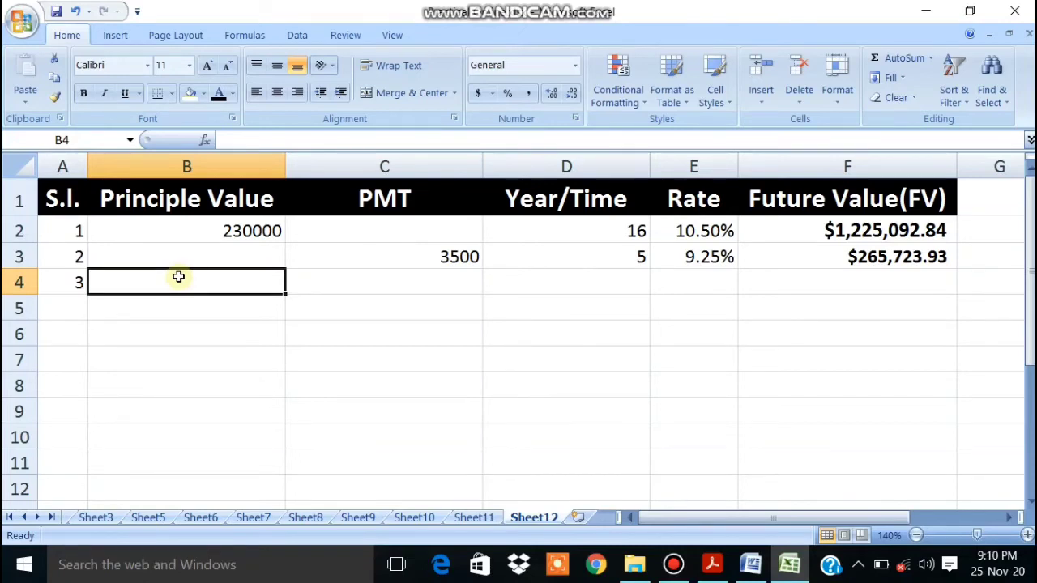
{"action": "type", "text": "1000000"}
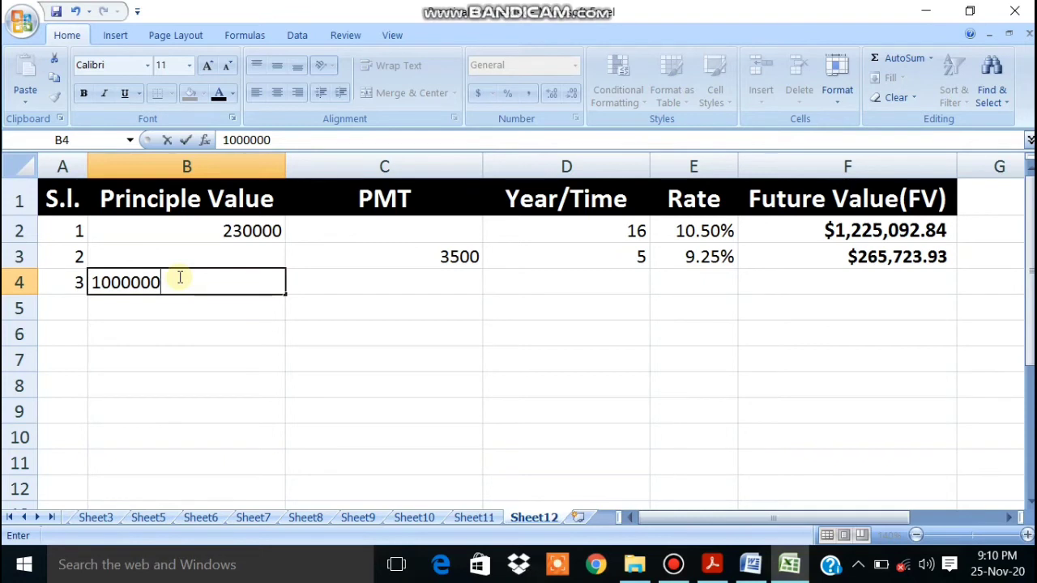
{"action": "key", "text": "Tab"}
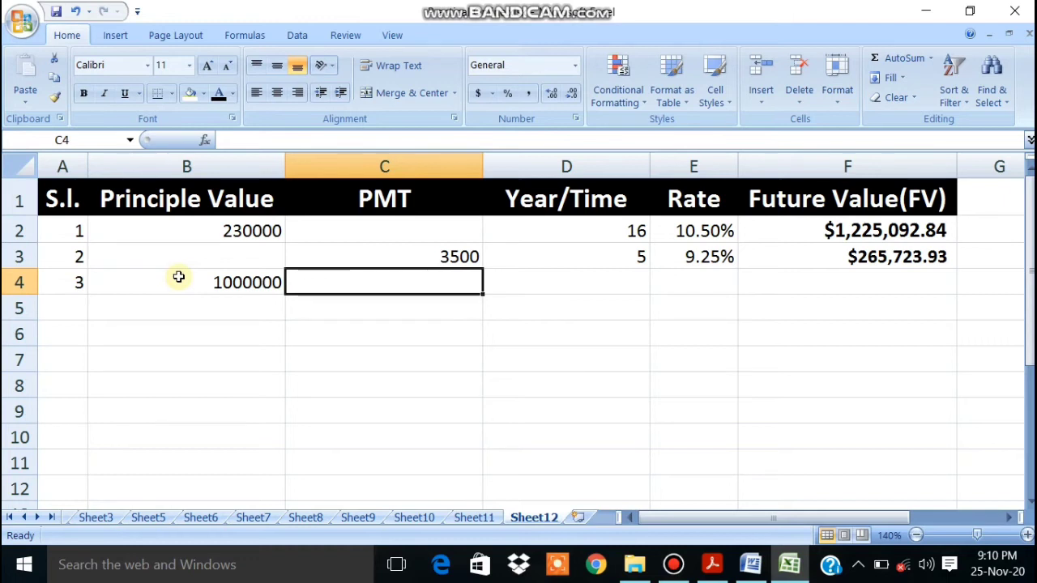
{"action": "left_click", "coordinate": [239, 282]}
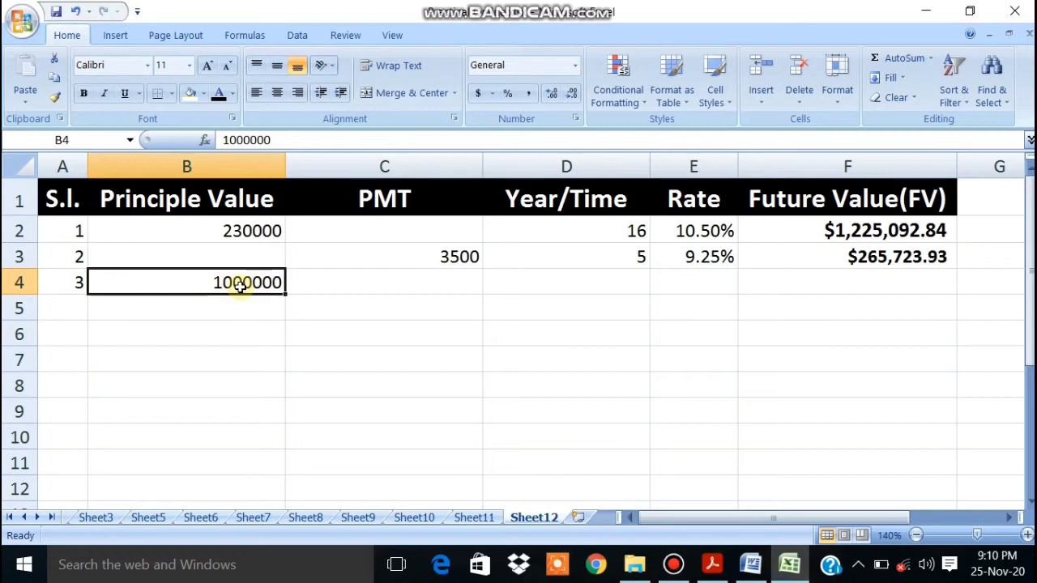
{"action": "key", "text": "F2"}
{"action": "key", "text": "BackSpace"}
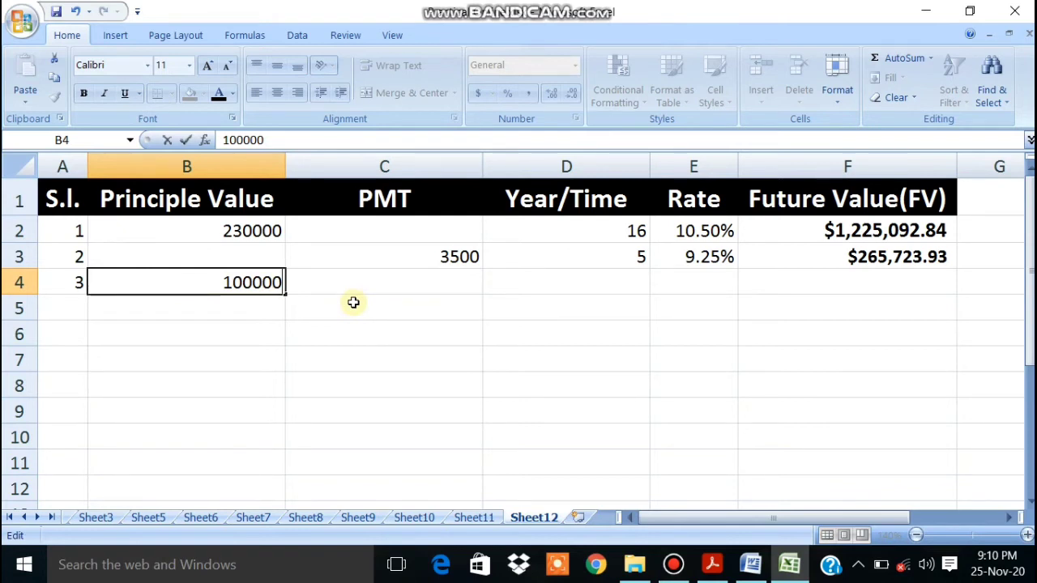
{"action": "left_click", "coordinate": [452, 283]}
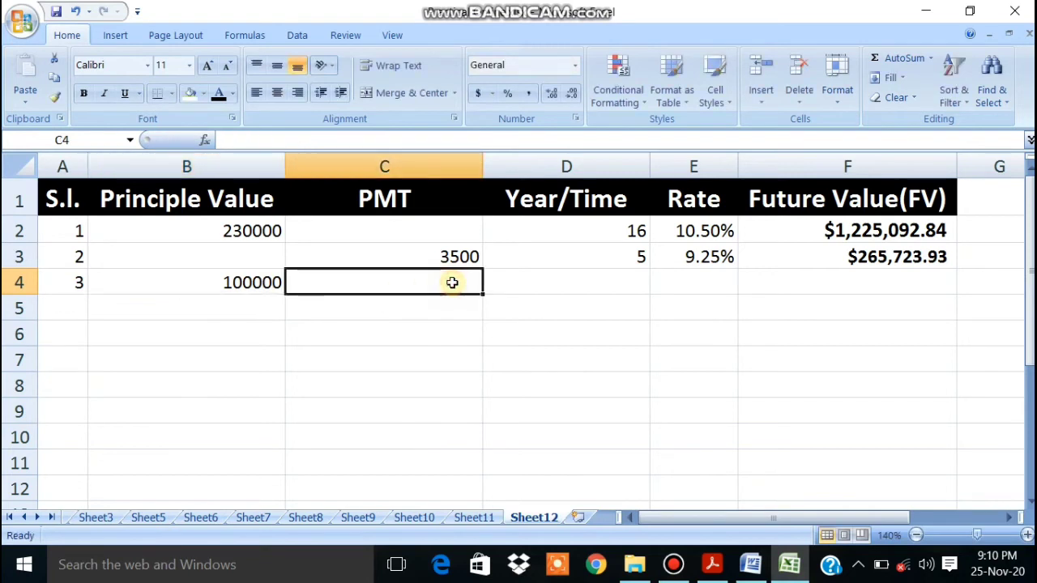
Step: Enter 8 as the year in cell D4 and 6.25% as the rate in cell E4
{"action": "left_click", "coordinate": [573, 285]}
{"action": "type", "text": "8"}
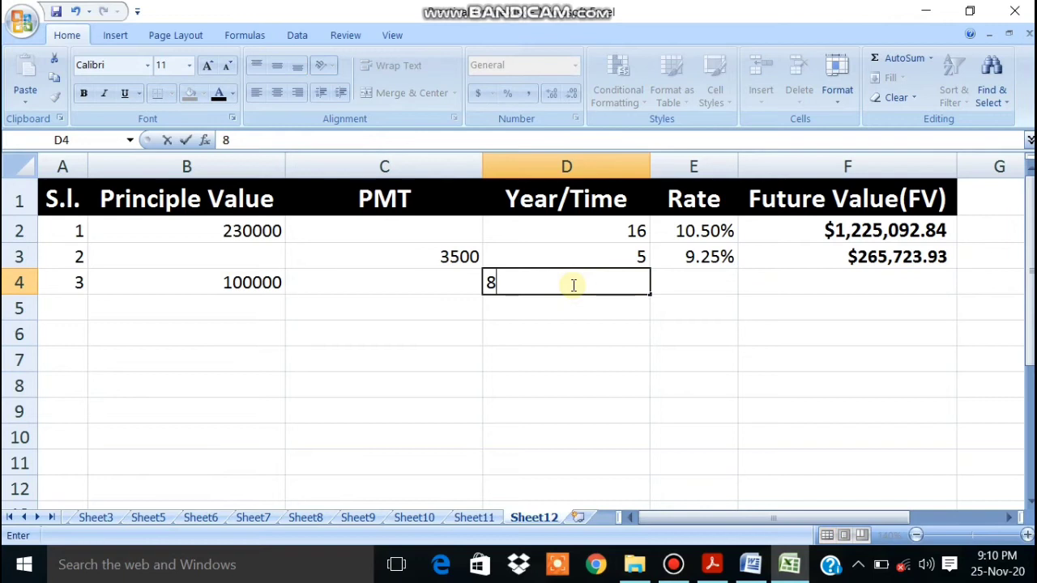
{"action": "left_click", "coordinate": [709, 275]}
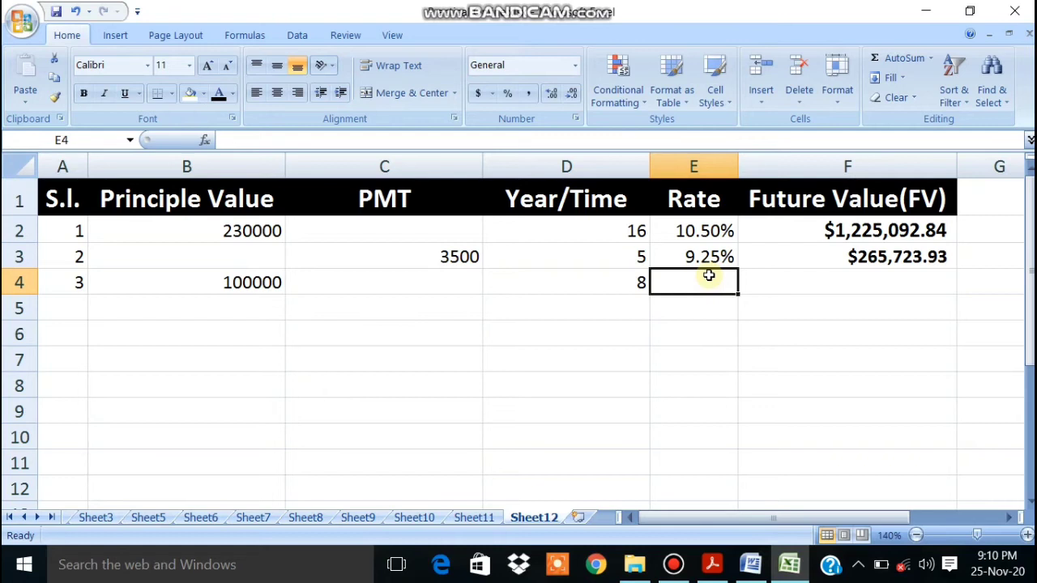
{"action": "type", "text": "6.25%"}
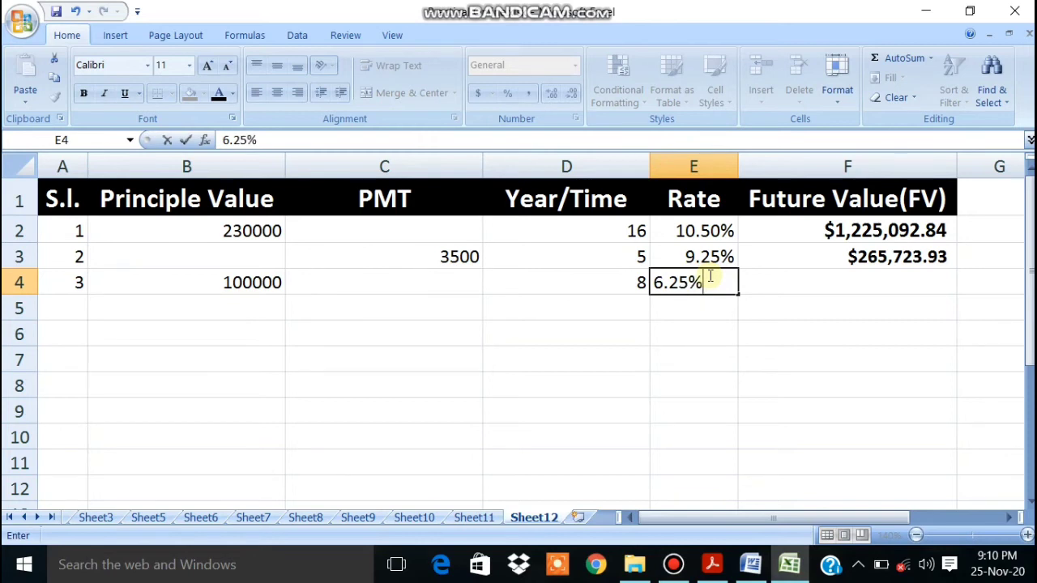
{"action": "key", "text": "Tab"}
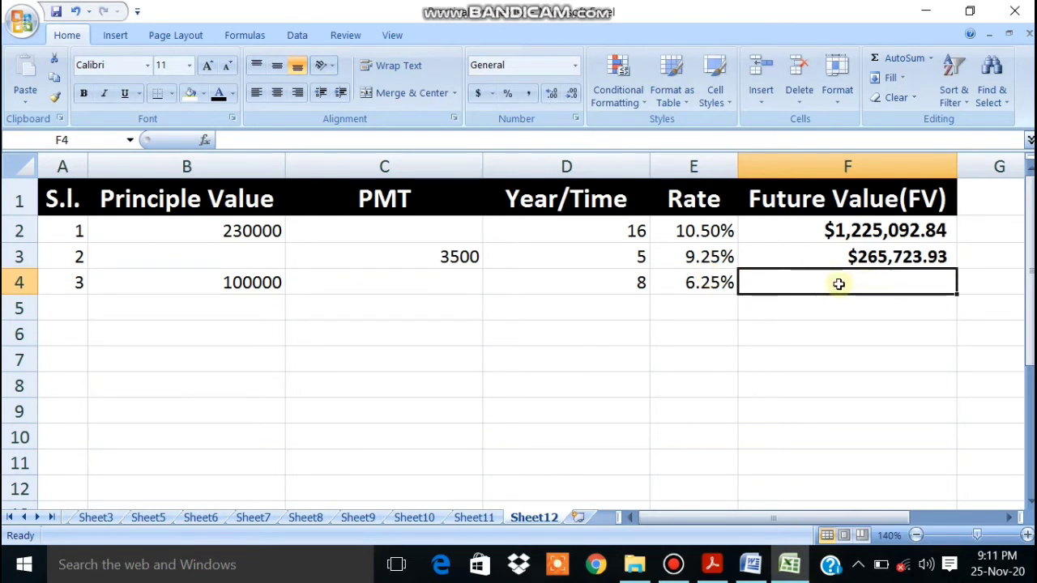
Step: Start an FV formula in cell F4 with E4 as the rate, D4 as the number of periods and the payment left empty
{"action": "type", "text": "="}
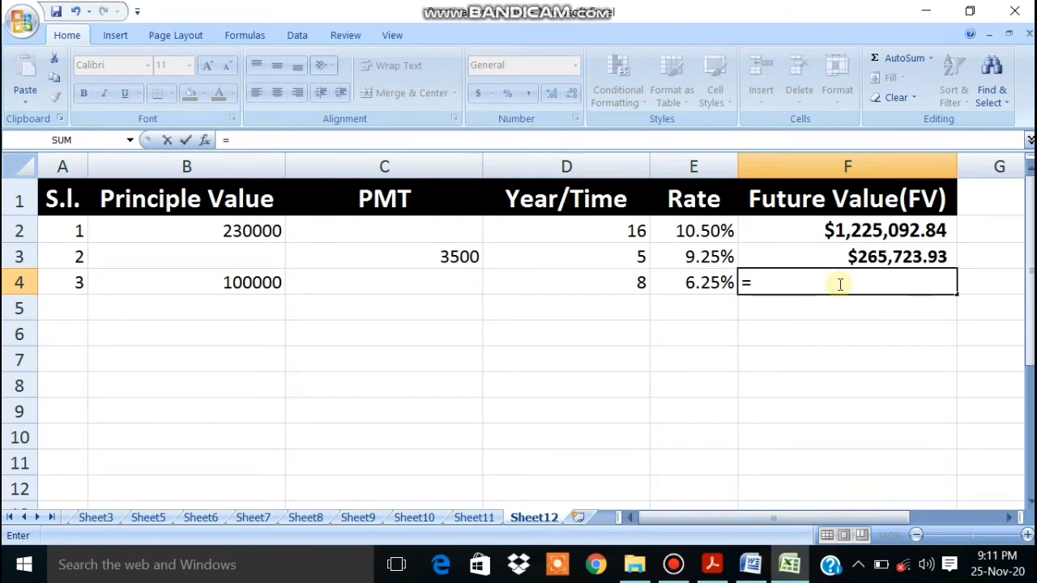
{"action": "type", "text": "fv"}
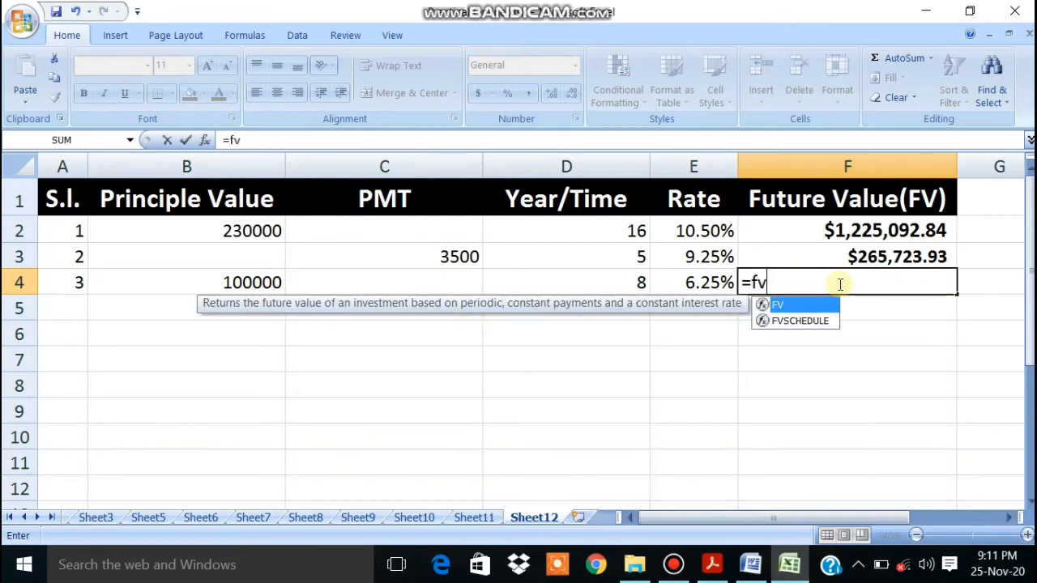
{"action": "type", "text": "("}
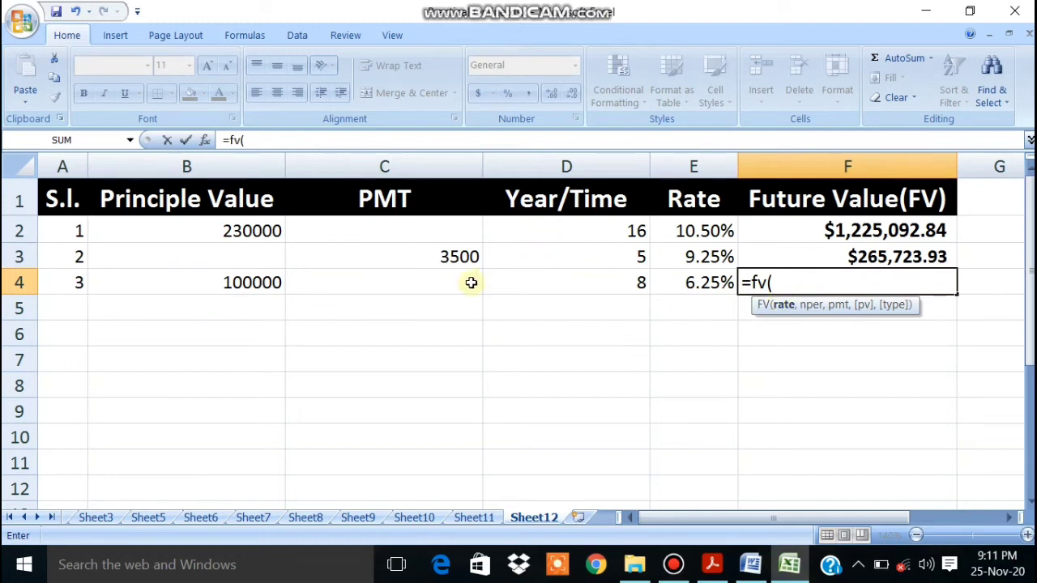
{"action": "left_click", "coordinate": [706, 283]}
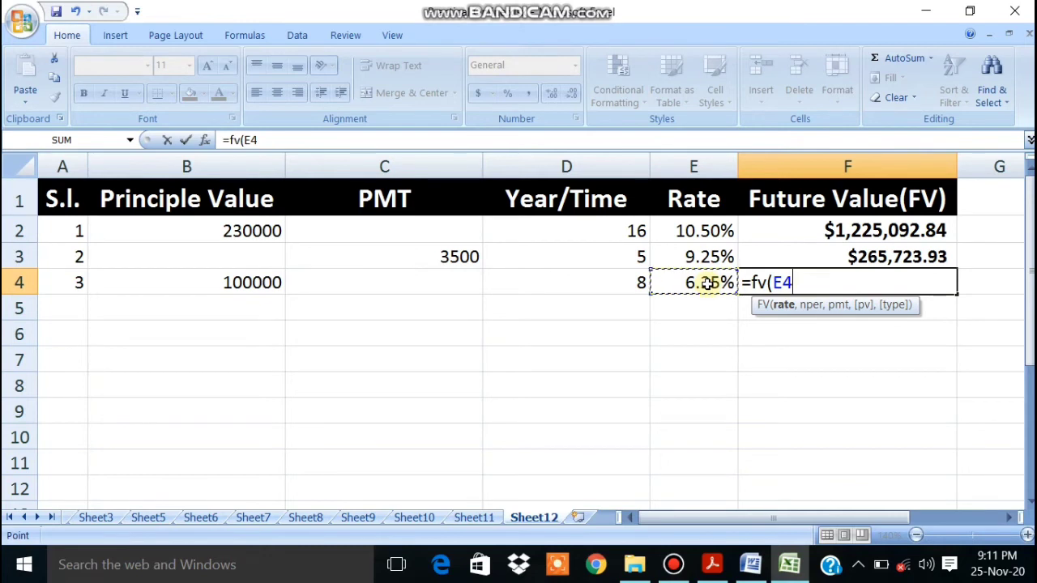
{"action": "type", "text": ","}
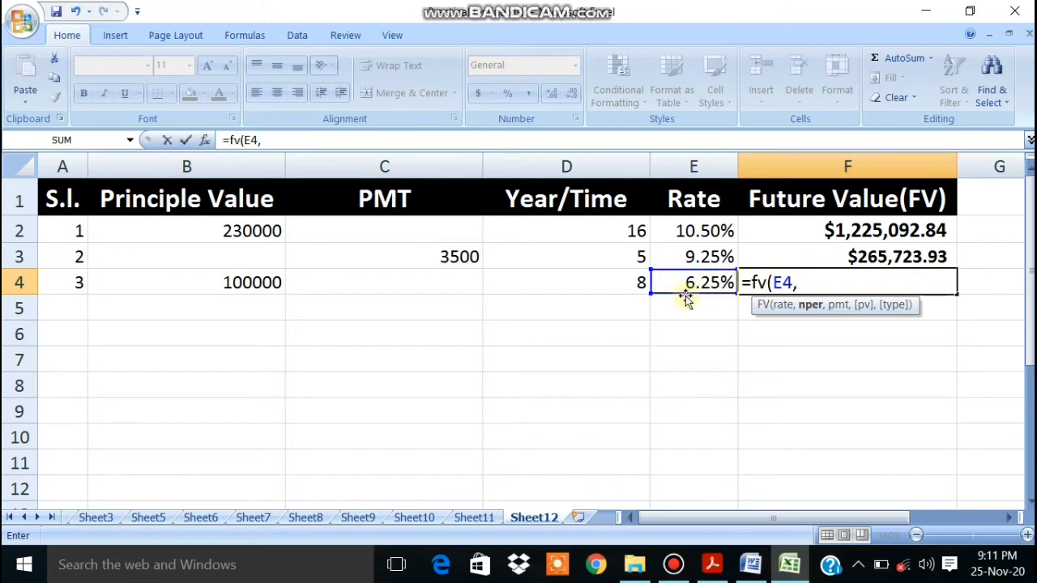
{"action": "left_click", "coordinate": [597, 288]}
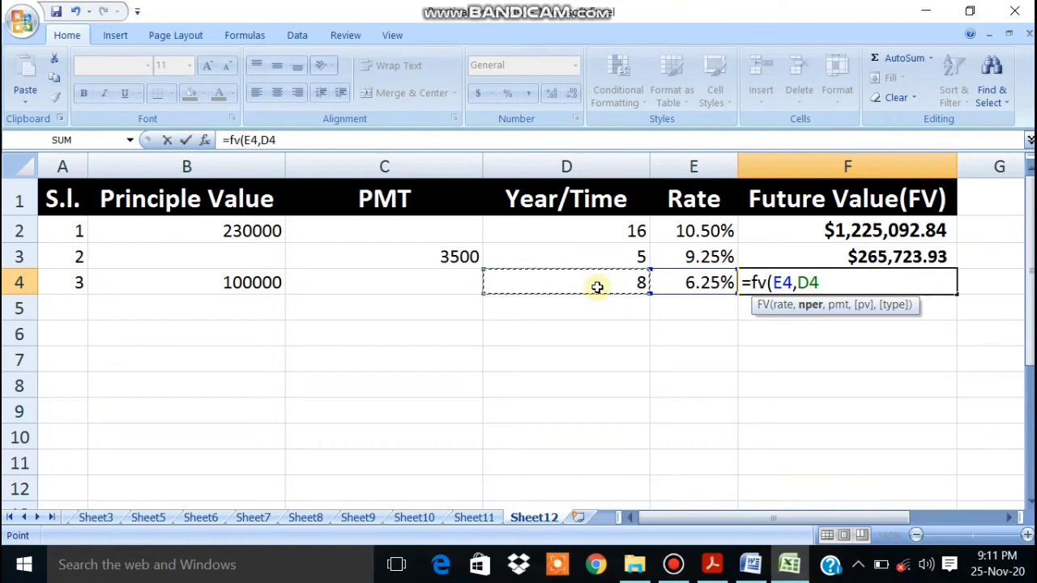
{"action": "type", "text": ","}
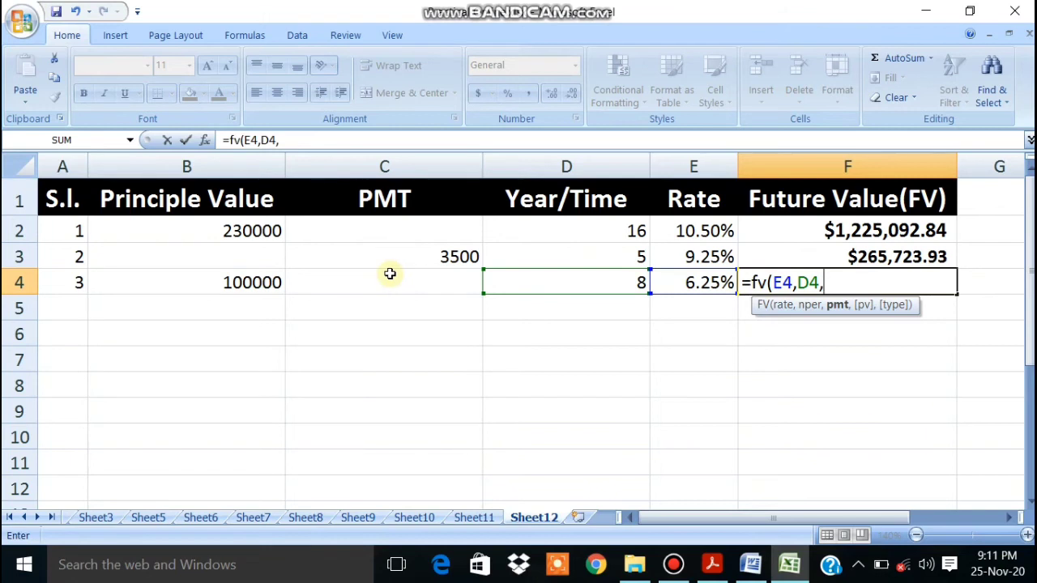
{"action": "type", "text": ","}
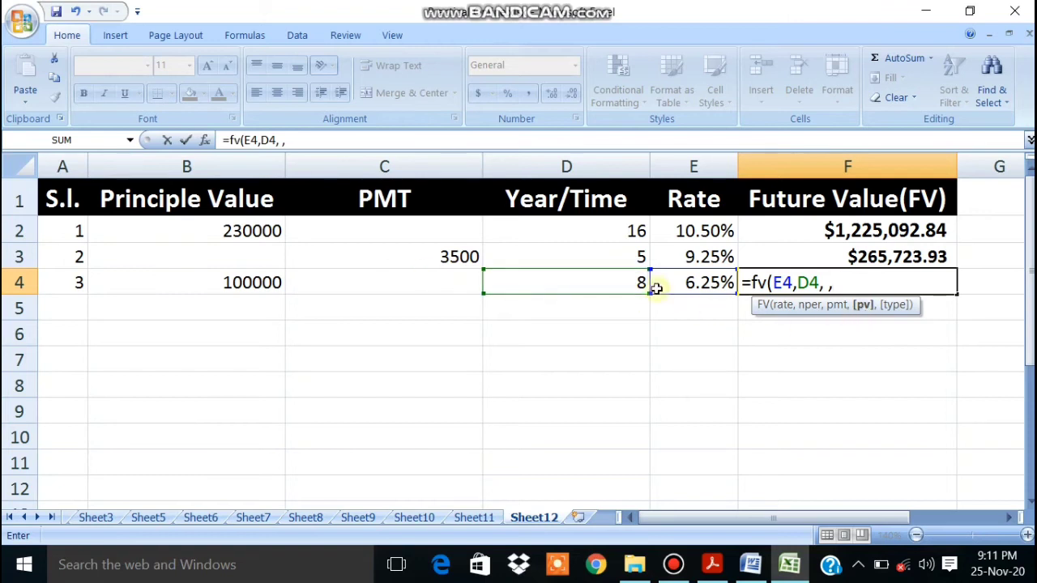
Step: Complete the FV formula in F4 with -B4 as the present value and 0 as the type
{"action": "left_click", "coordinate": [208, 276]}
{"action": "key", "text": "BackSpace"}
{"action": "key", "text": "BackSpace"}
{"action": "type", "text": "-"}
{"action": "left_click", "coordinate": [202, 296]}
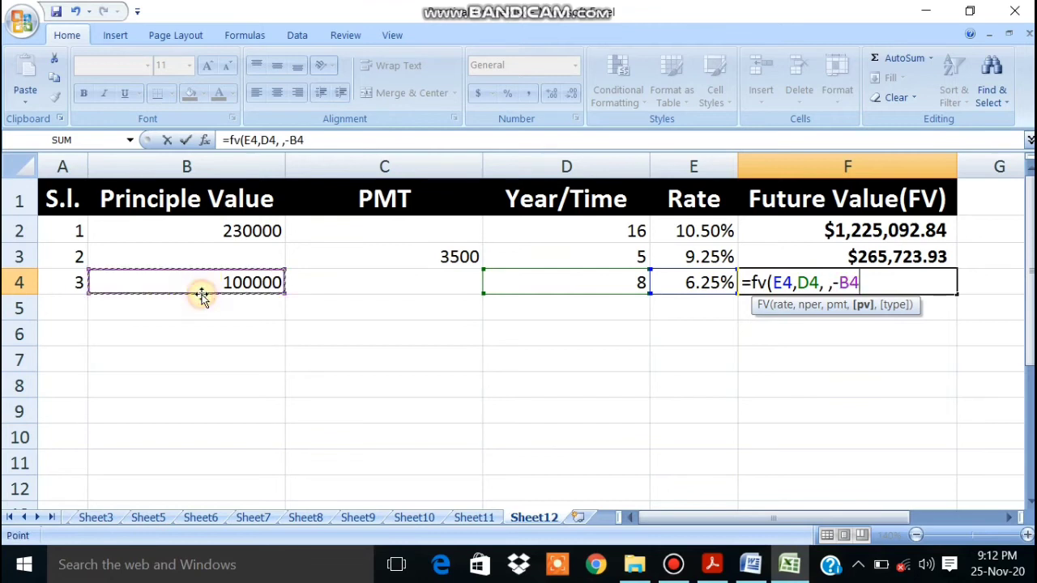
{"action": "type", "text": ","}
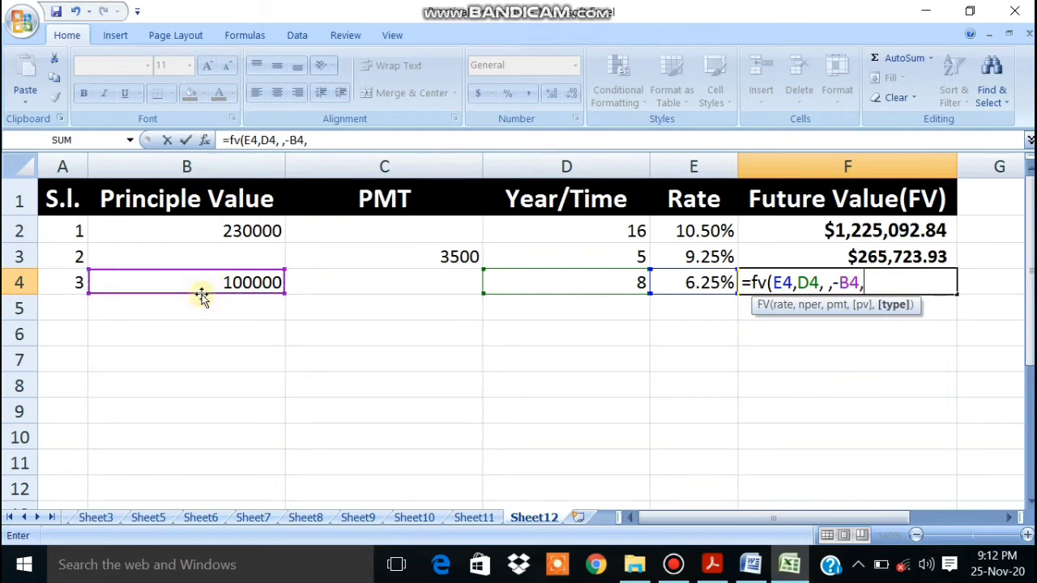
{"action": "type", "text": "0)"}
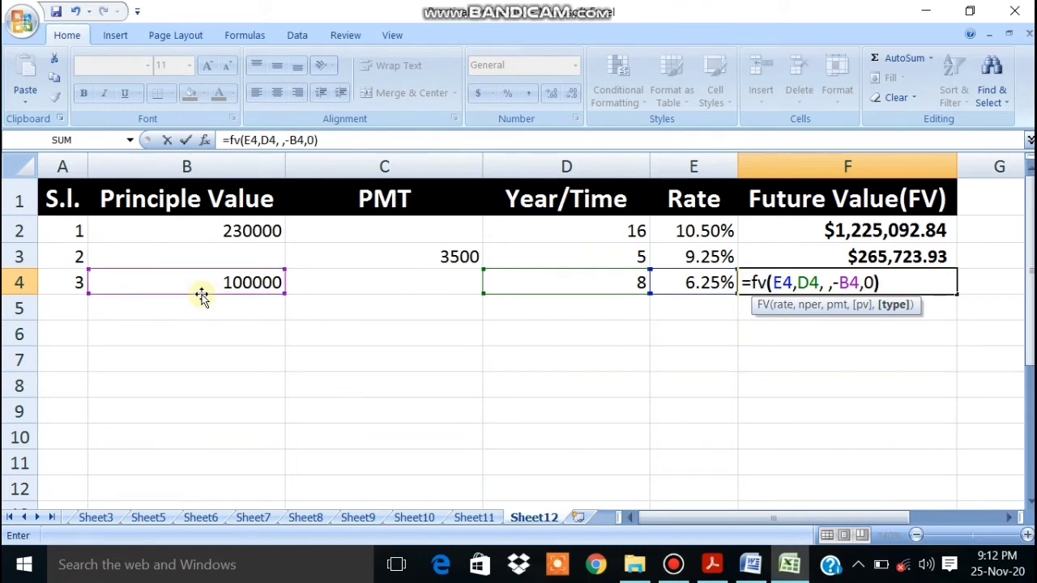
{"action": "key", "text": "Return"}
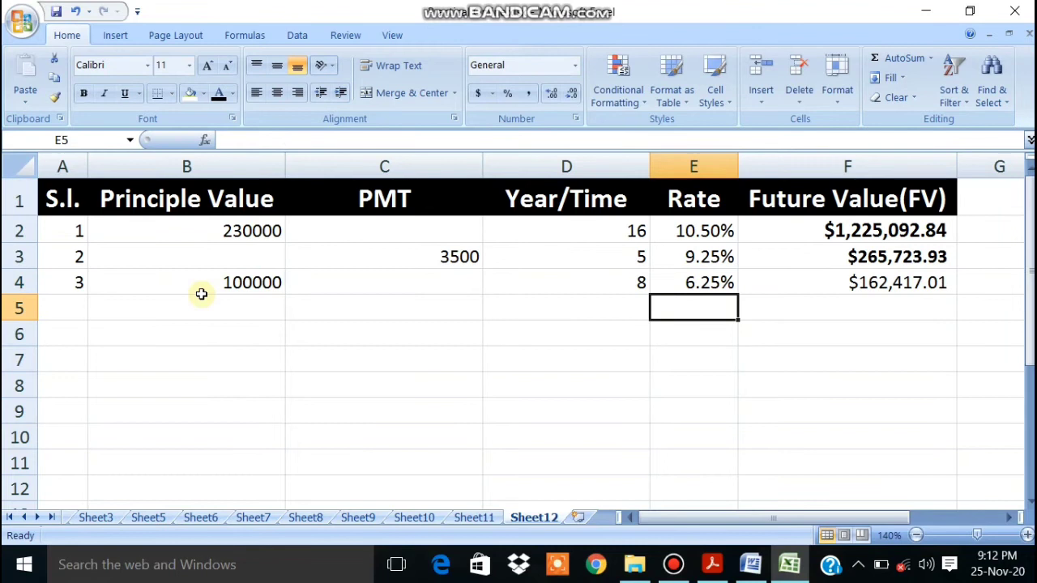
Step: Make the future value in cell F4 bold
{"action": "left_click", "coordinate": [811, 276]}
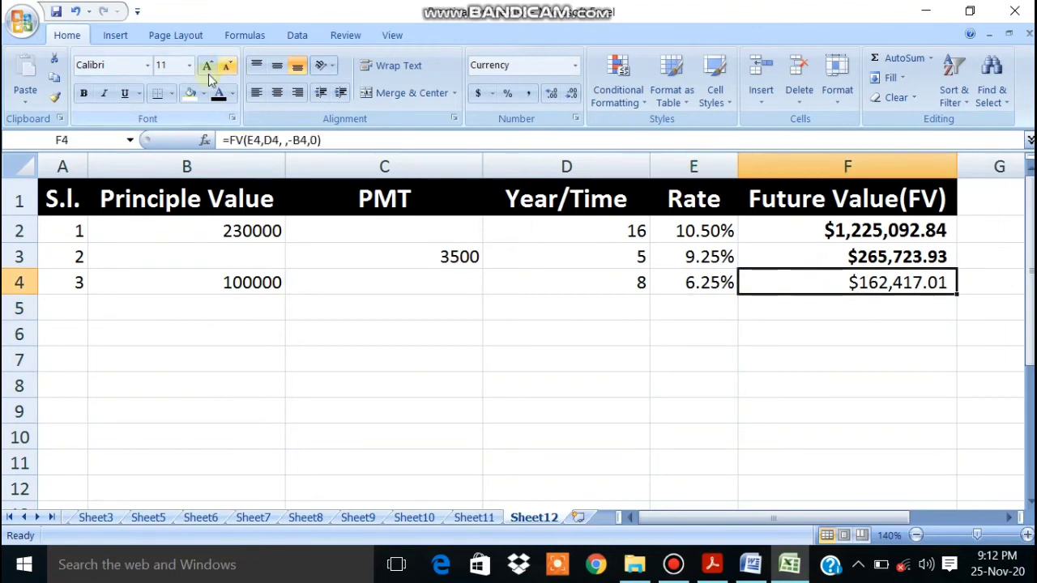
{"action": "left_click", "coordinate": [85, 94]}
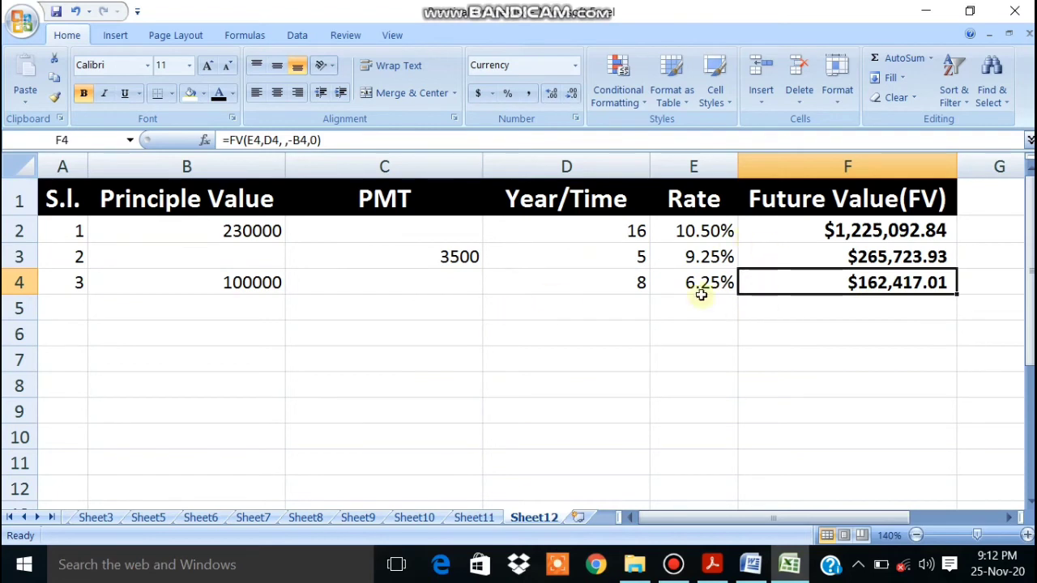
{"action": "left_click", "coordinate": [221, 279]}
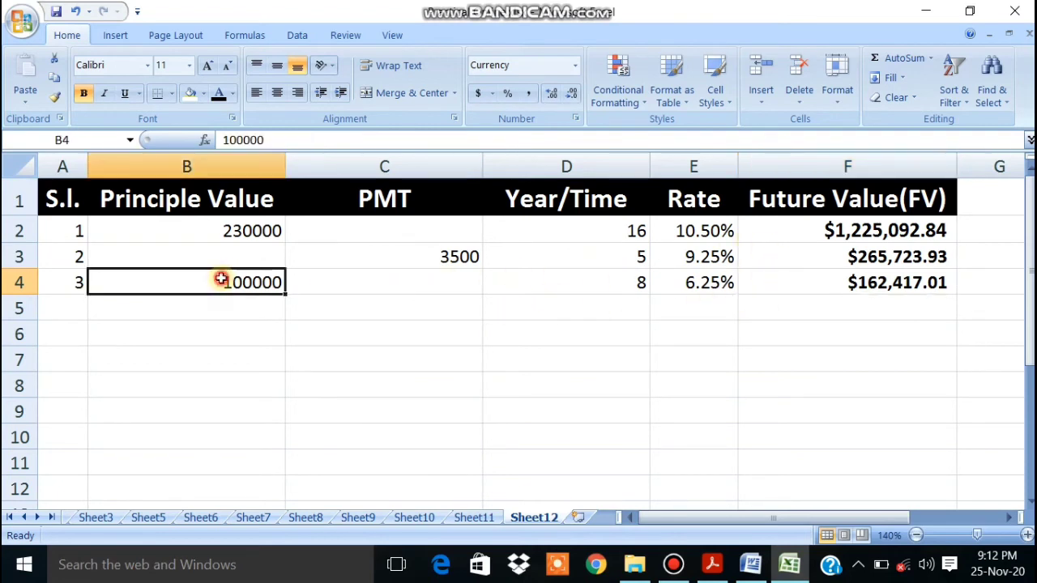
{"action": "left_click", "coordinate": [703, 285]}
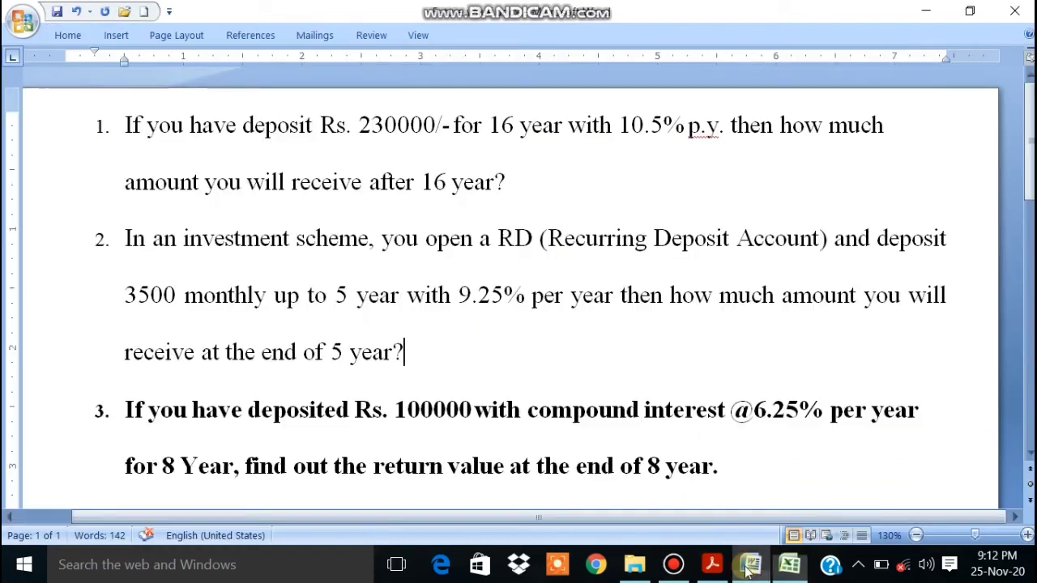
Step: Switch to the Word document and remove the bold formatting from question 3
{"action": "left_click", "coordinate": [749, 564]}
{"action": "scroll", "coordinate": [518, 290], "scroll_direction": "down", "scroll_amount": 3}
{"action": "scroll", "coordinate": [519, 290], "scroll_direction": "down", "scroll_amount": 2}
{"action": "scroll", "coordinate": [513, 463], "scroll_direction": "down", "scroll_amount": 2}
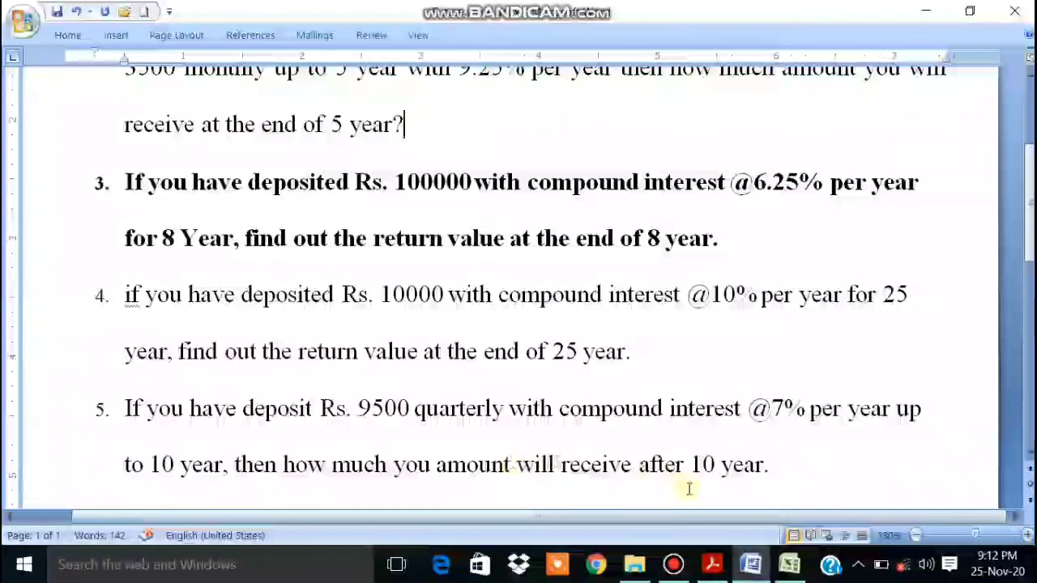
{"action": "left_click", "coordinate": [674, 565]}
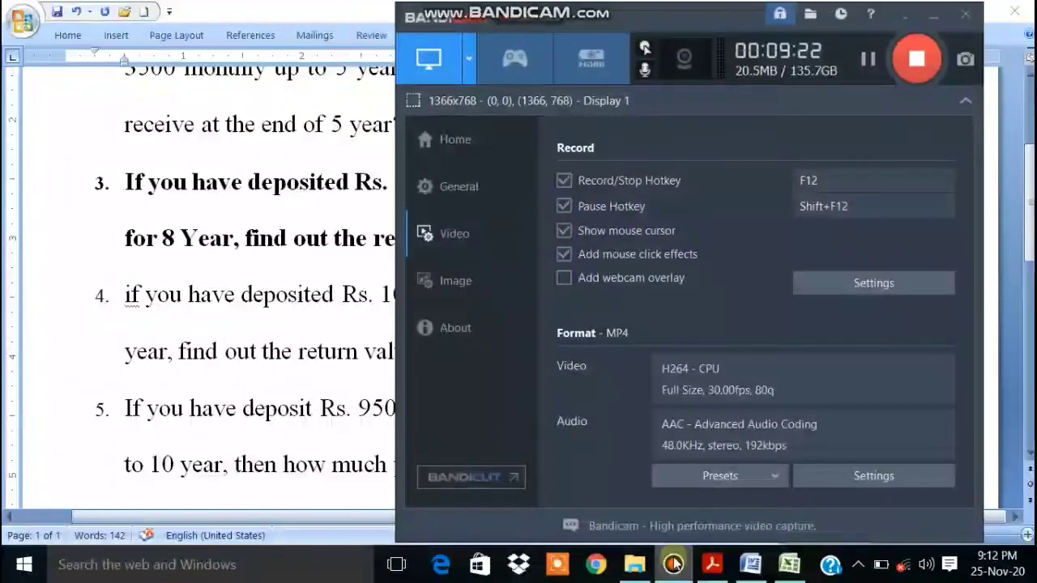
{"action": "left_click", "coordinate": [673, 565]}
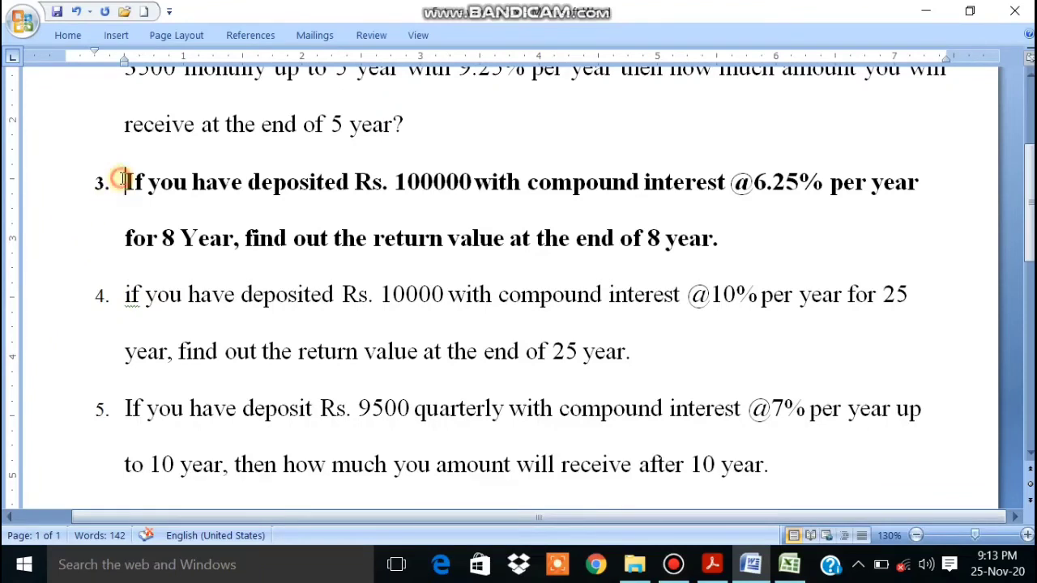
{"action": "left_click_drag", "start_coordinate": [123, 180], "coordinate": [749, 278]}
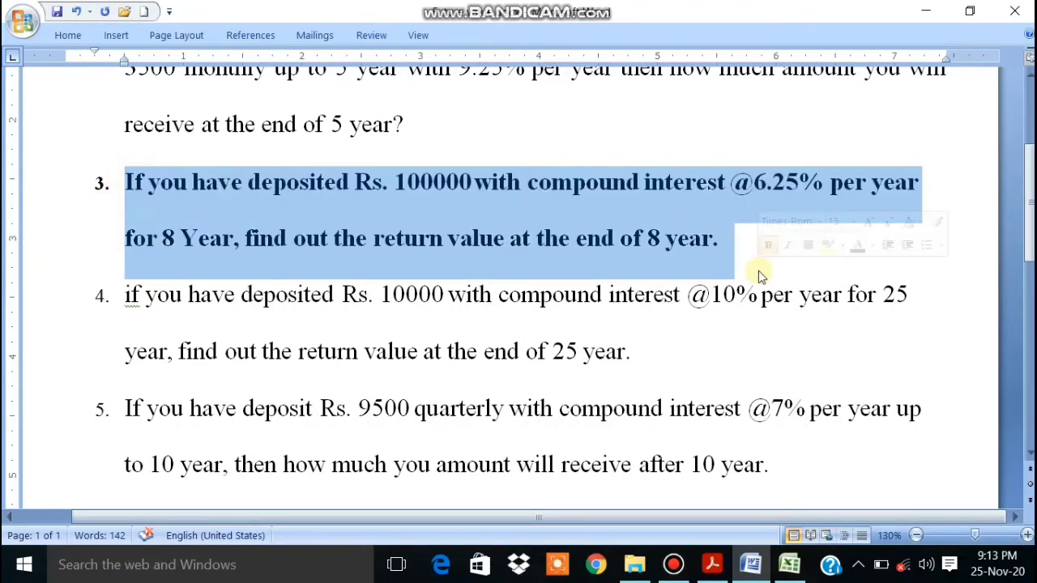
{"action": "key", "text": "ctrl+b"}
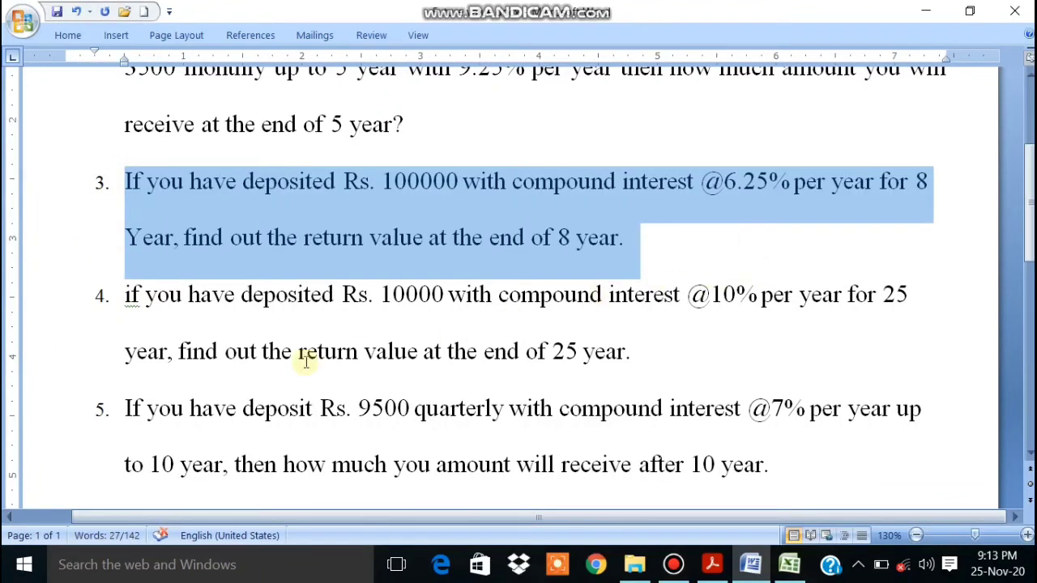
Step: Make the whole of question 4, about the Rs. 10000 deposit at 10% for 25 years, bold
{"action": "left_click", "coordinate": [118, 297]}
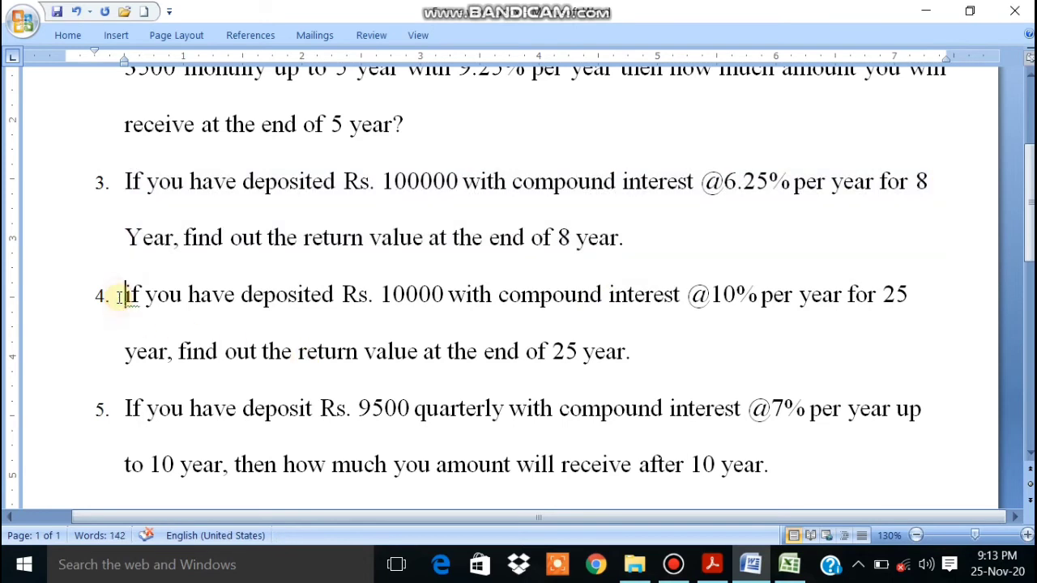
{"action": "left_click_drag", "start_coordinate": [129, 294], "coordinate": [637, 366]}
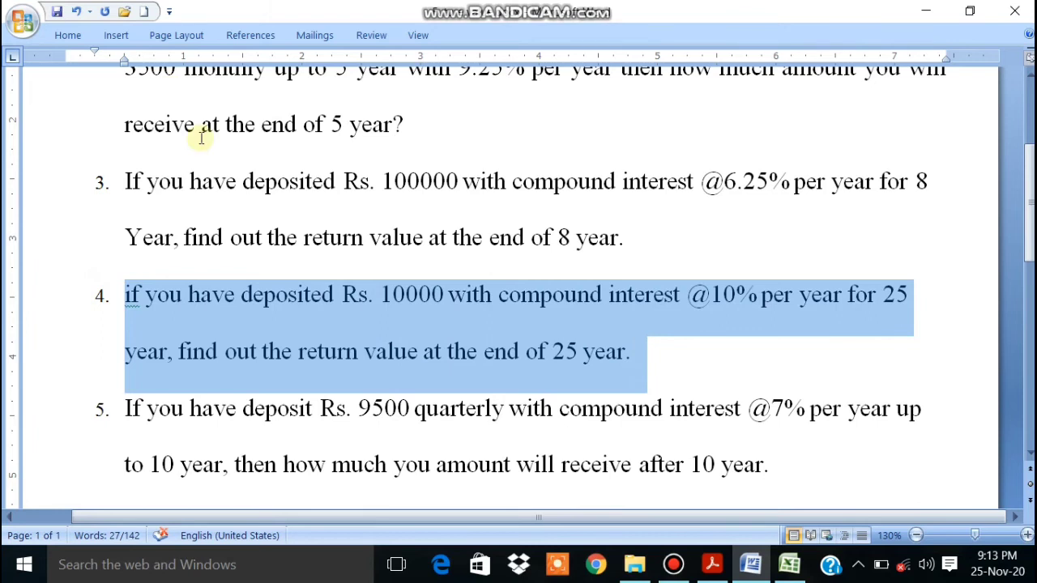
{"action": "key", "text": "ctrl+b"}
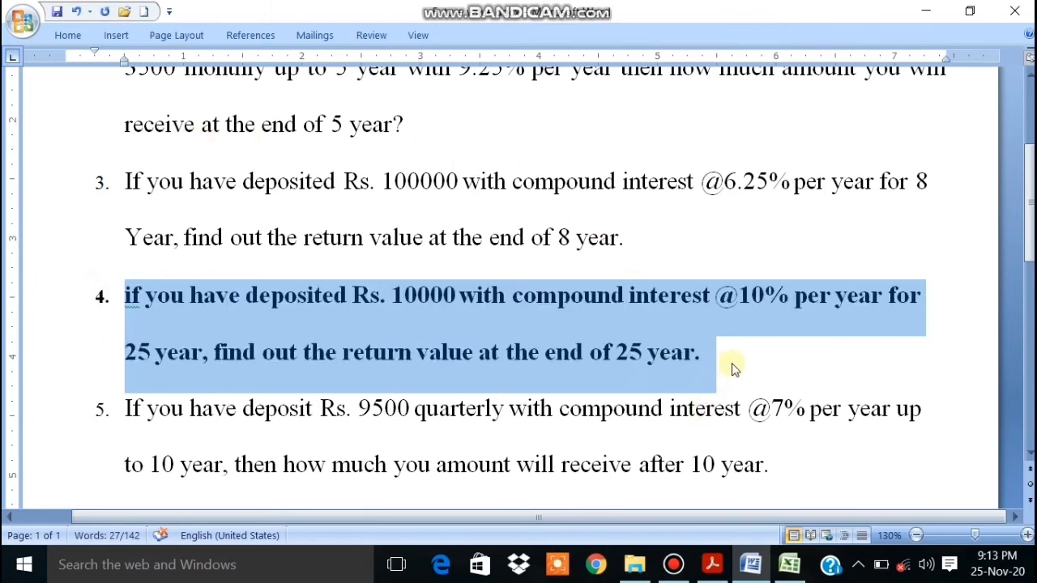
{"action": "left_click", "coordinate": [731, 354]}
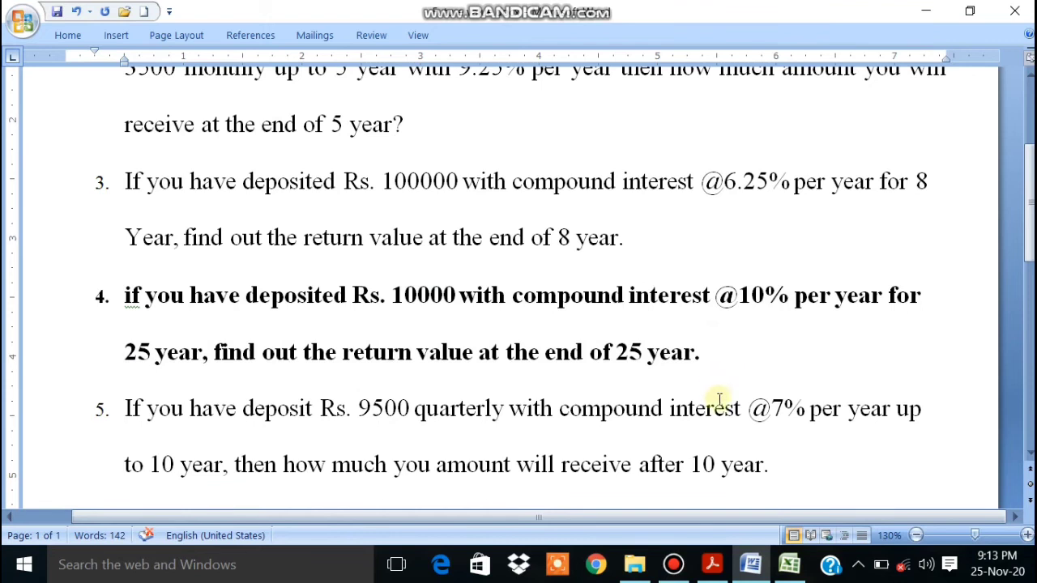
{"action": "left_click", "coordinate": [675, 565]}
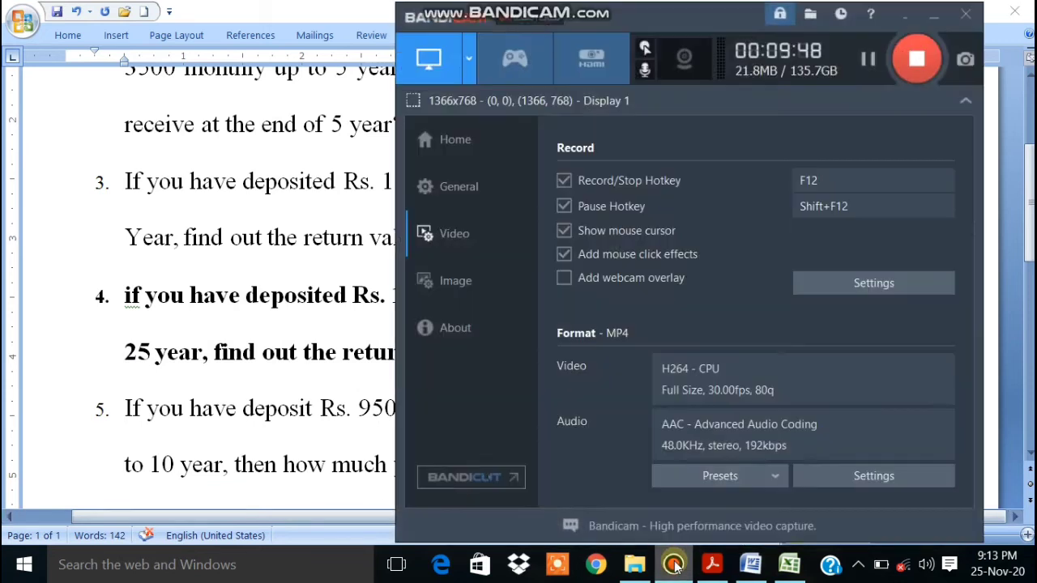
{"action": "left_click", "coordinate": [675, 565]}
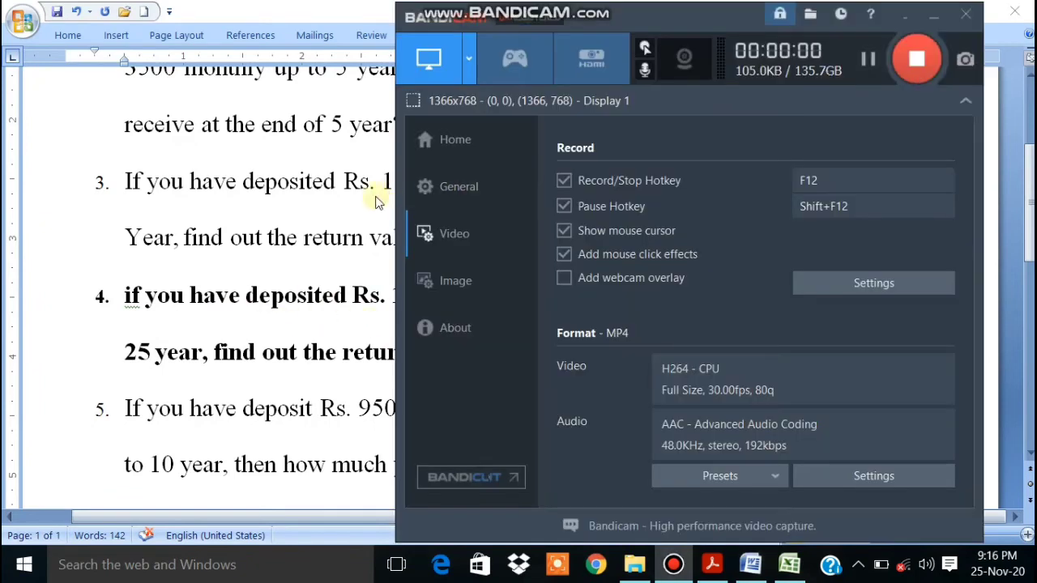
{"action": "left_click", "coordinate": [376, 200]}
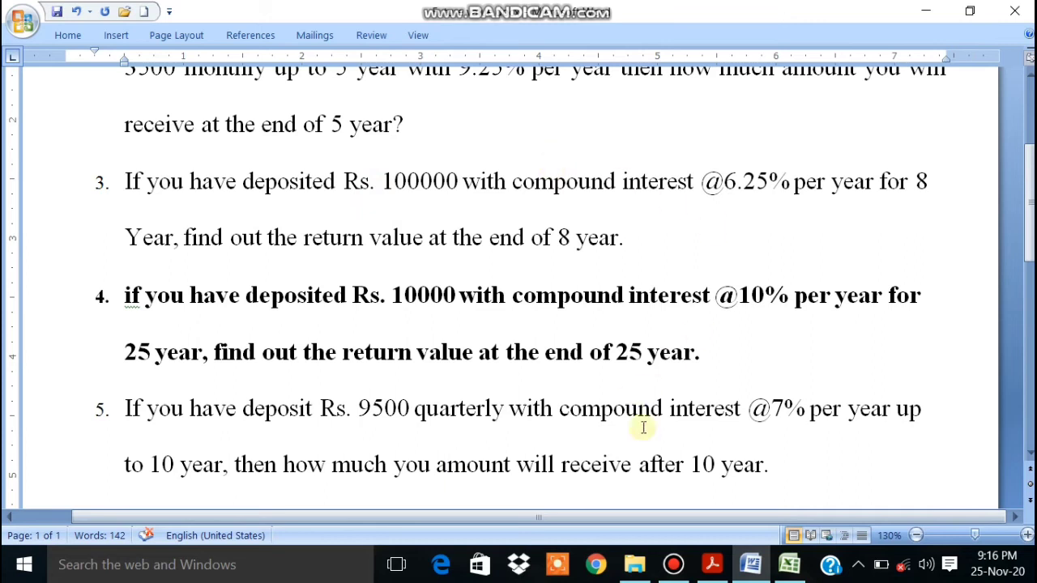
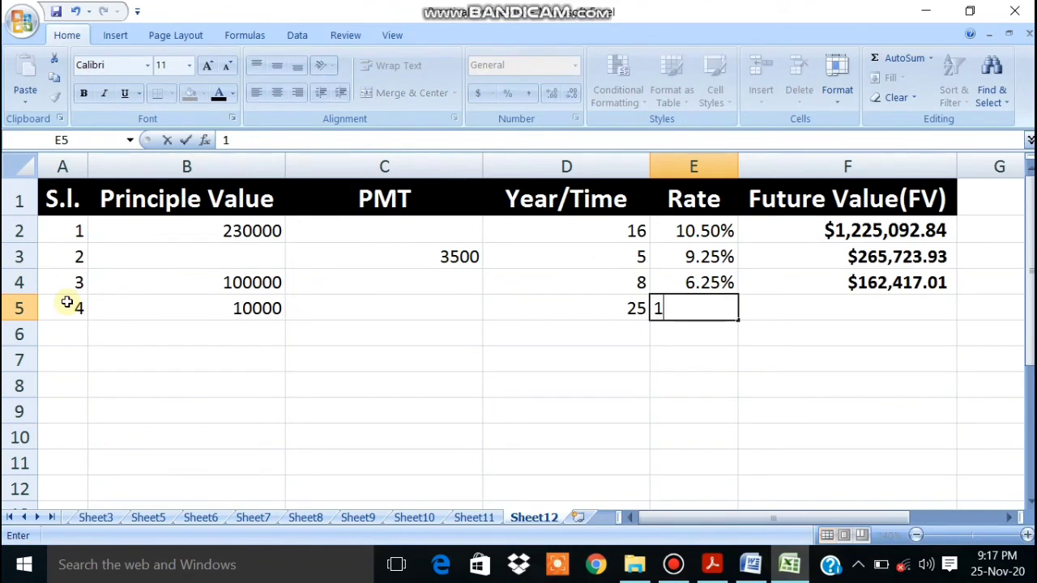
Step: Enter a rate of 10% in cell E5 and start an FV formula in F5 with E5 as the rate
{"action": "type", "text": "%"}
{"action": "key", "text": "Tab"}
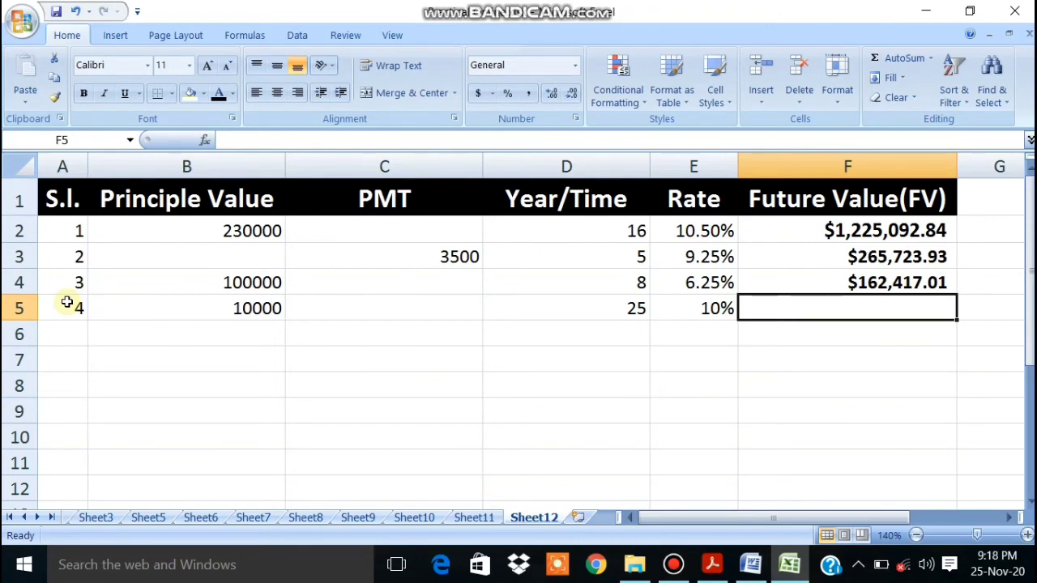
{"action": "type", "text": "=f"}
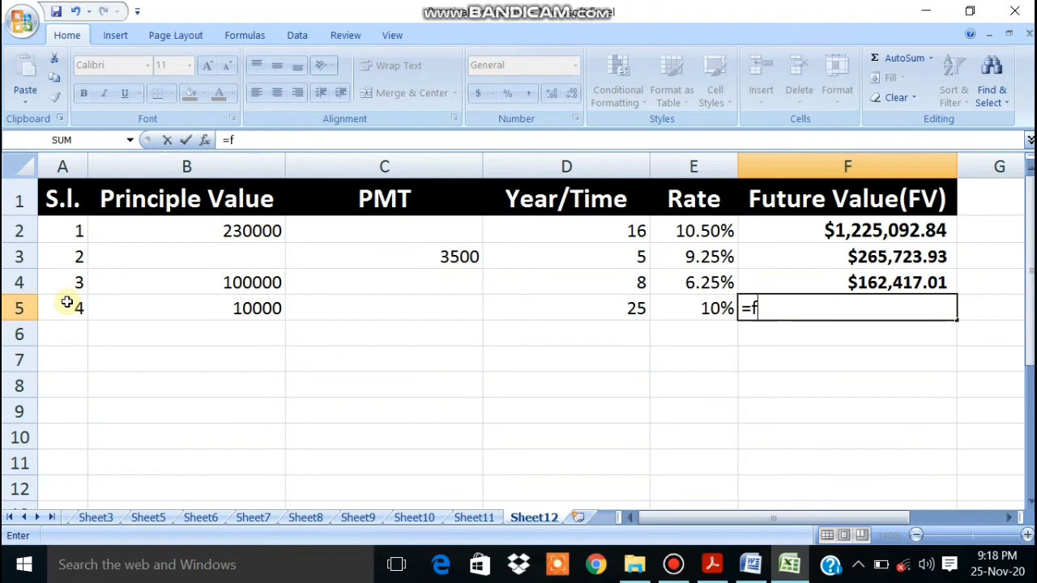
{"action": "type", "text": "v("}
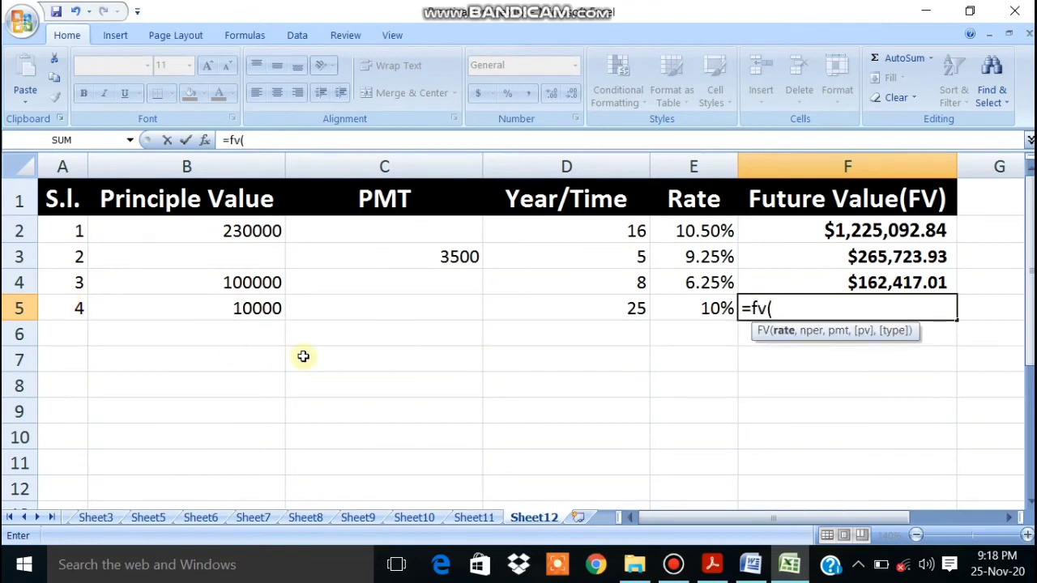
{"action": "left_click", "coordinate": [710, 310]}
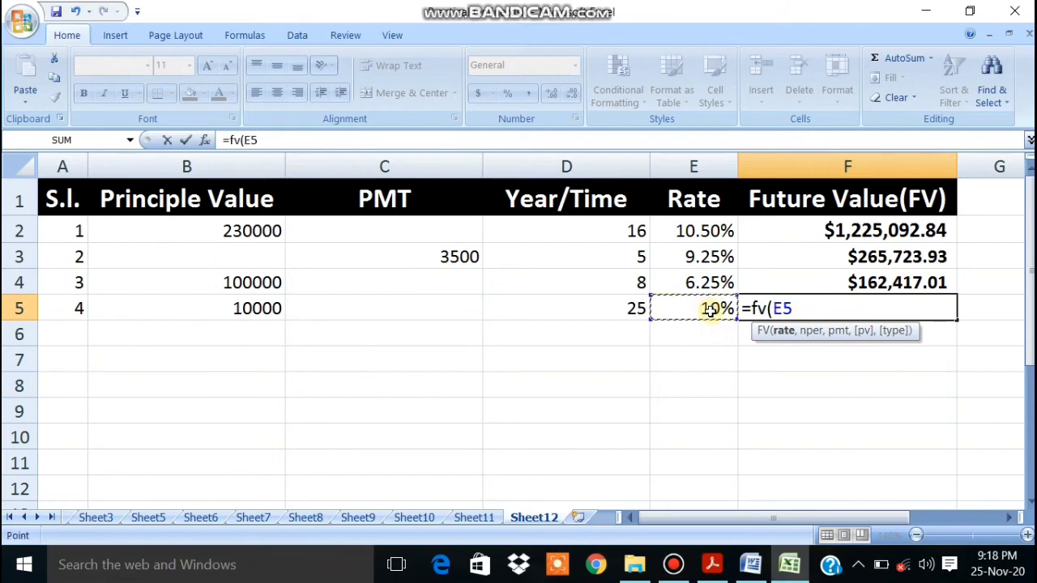
{"action": "type", "text": ","}
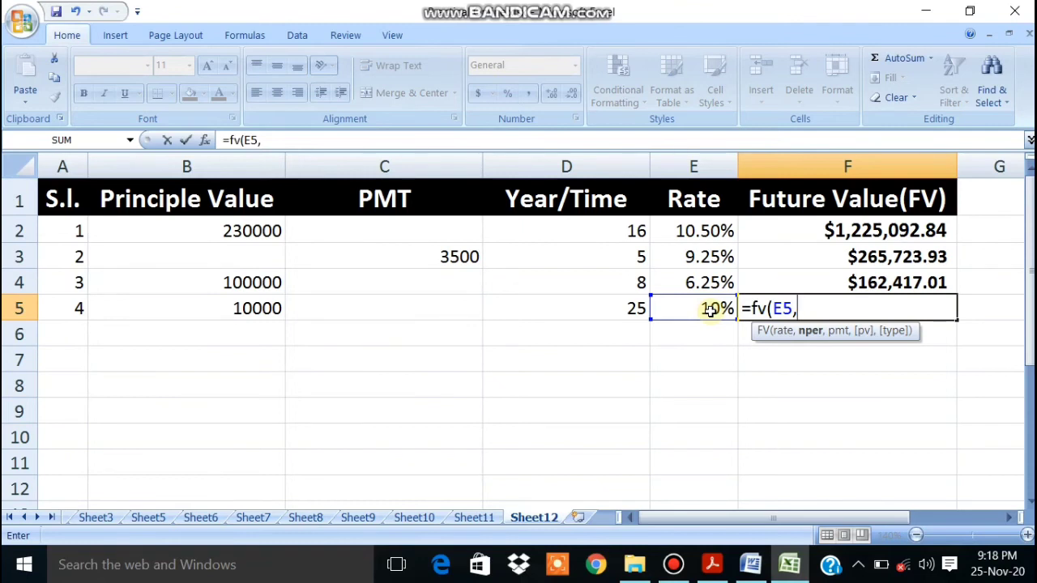
Step: Add D5 as the number of periods, a blank payment and -B5 as the present value to the FV formula
{"action": "left_click", "coordinate": [601, 308]}
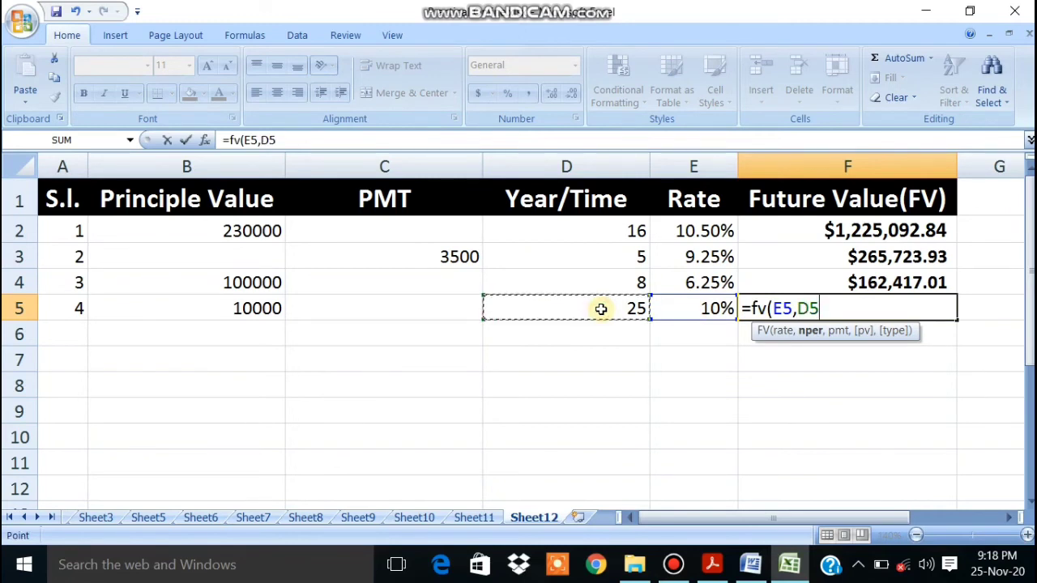
{"action": "type", "text": ","}
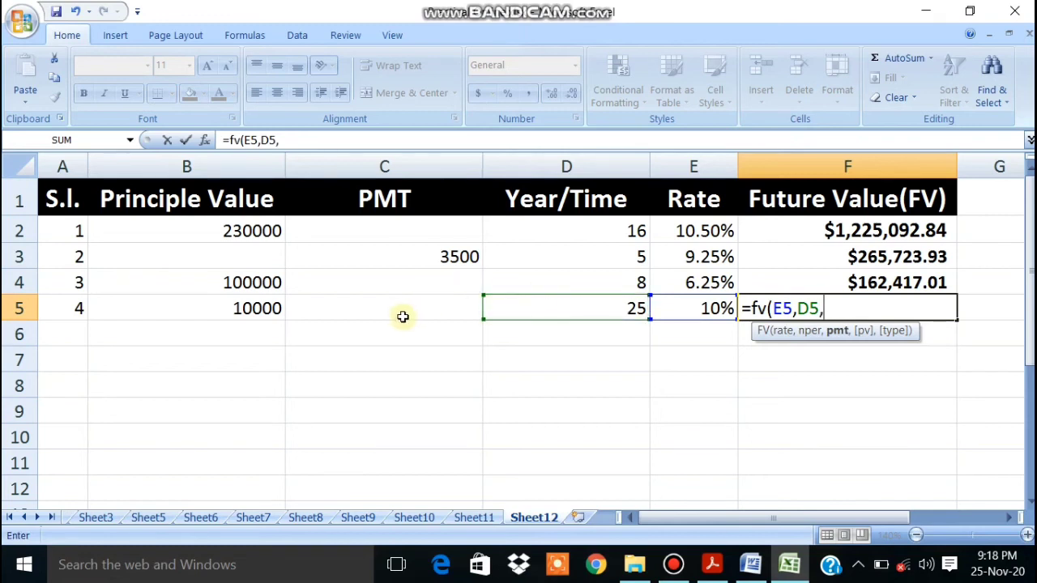
{"action": "type", "text": " ,"}
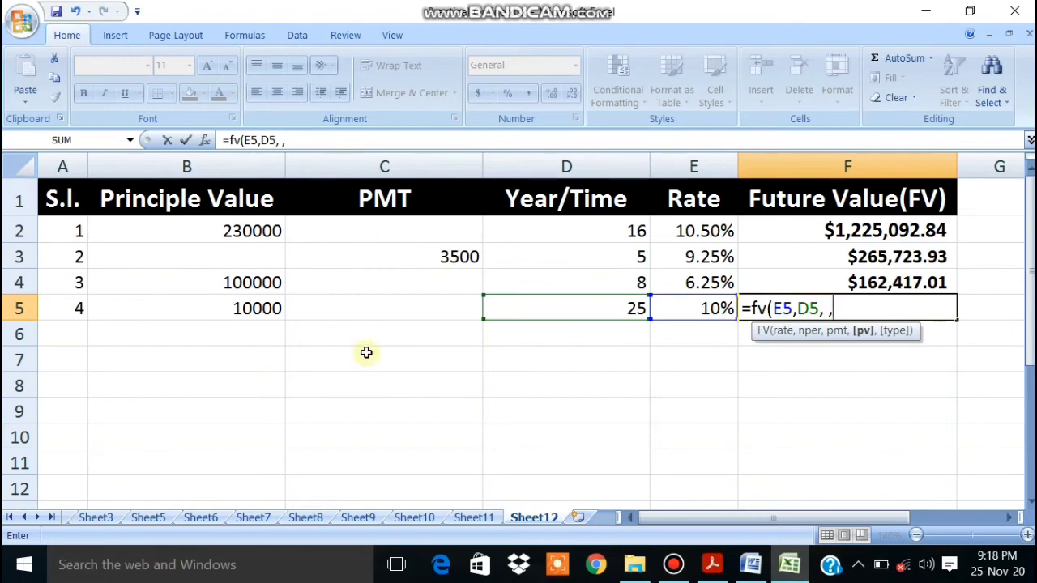
{"action": "type", "text": "-"}
{"action": "left_click", "coordinate": [232, 311]}
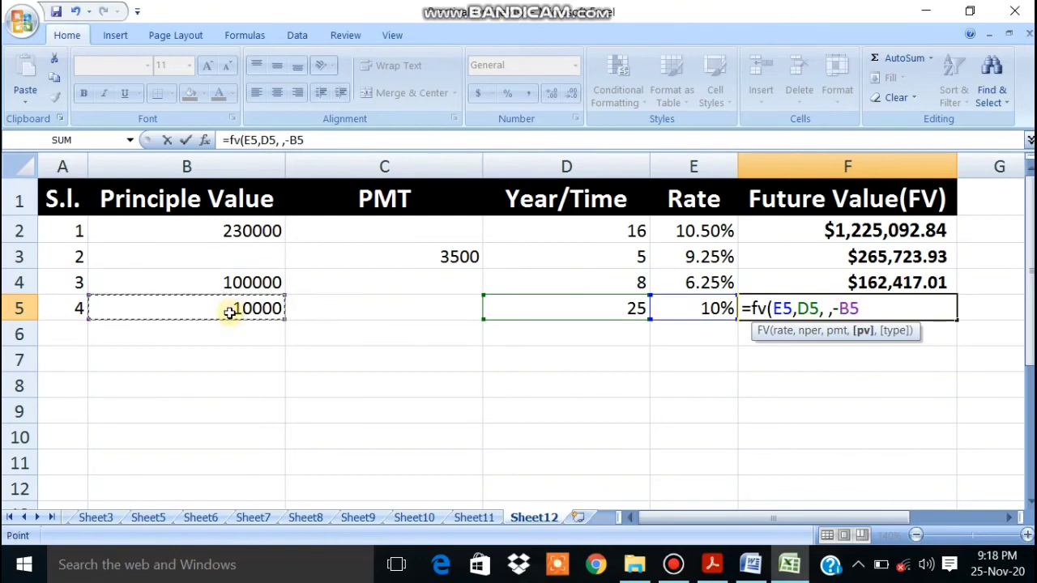
Step: Complete the FV formula in F5 with 0 as the type
{"action": "type", "text": ")"}
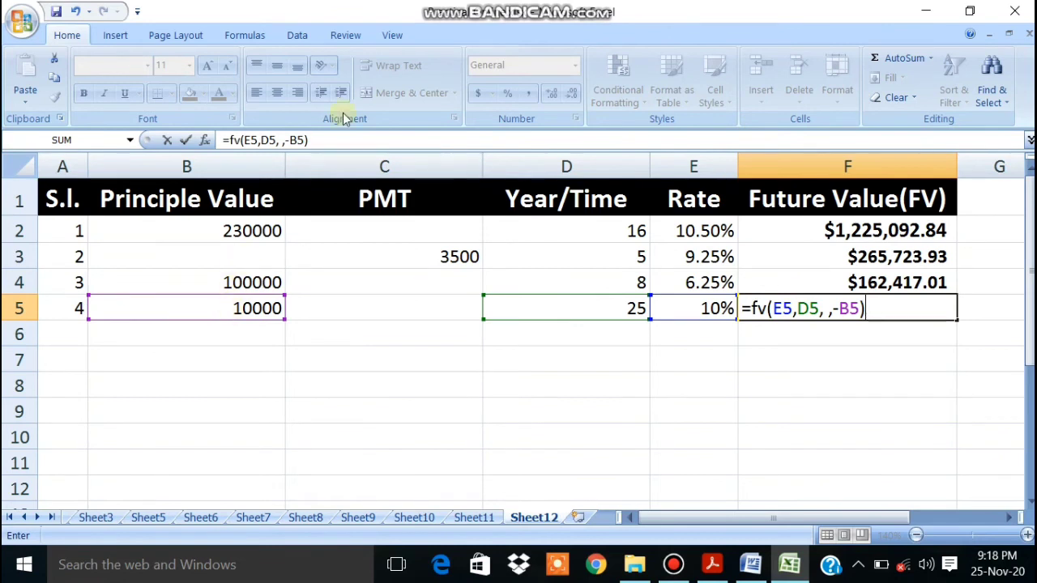
{"action": "left_click", "coordinate": [327, 143]}
{"action": "key", "text": "BackSpace"}
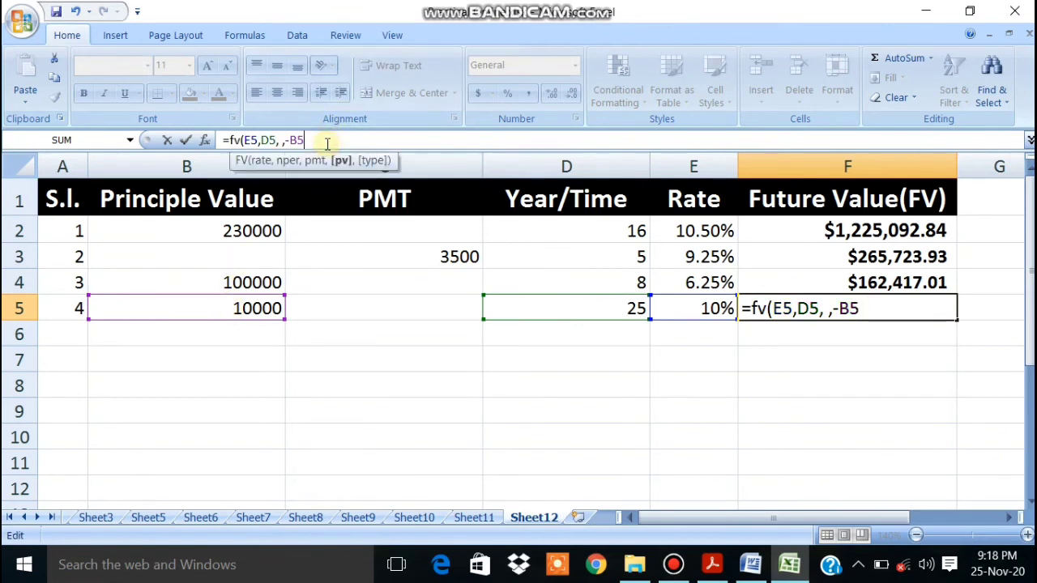
{"action": "type", "text": ",0"}
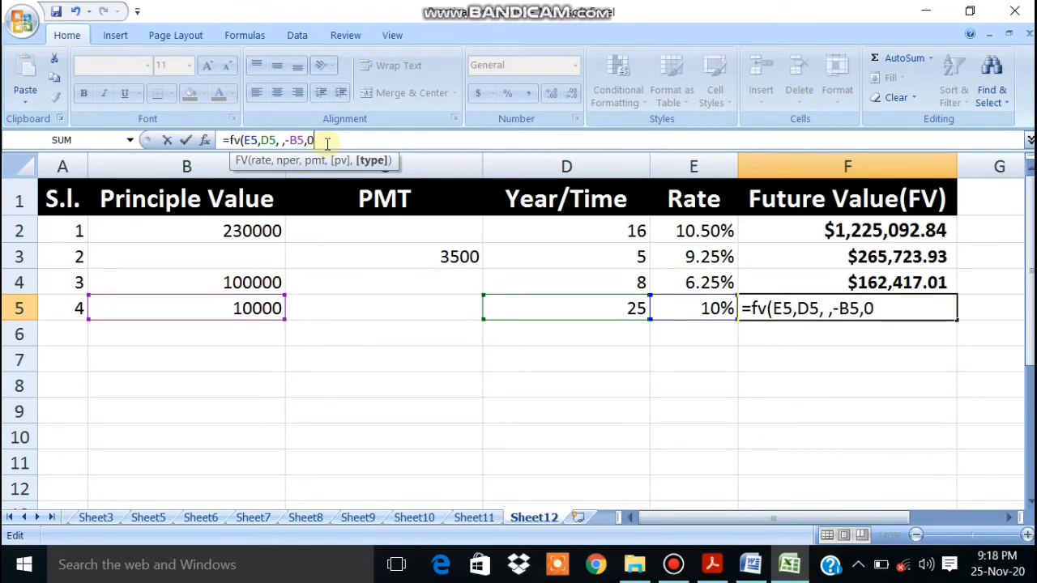
{"action": "type", "text": ")"}
{"action": "key", "text": "Return"}
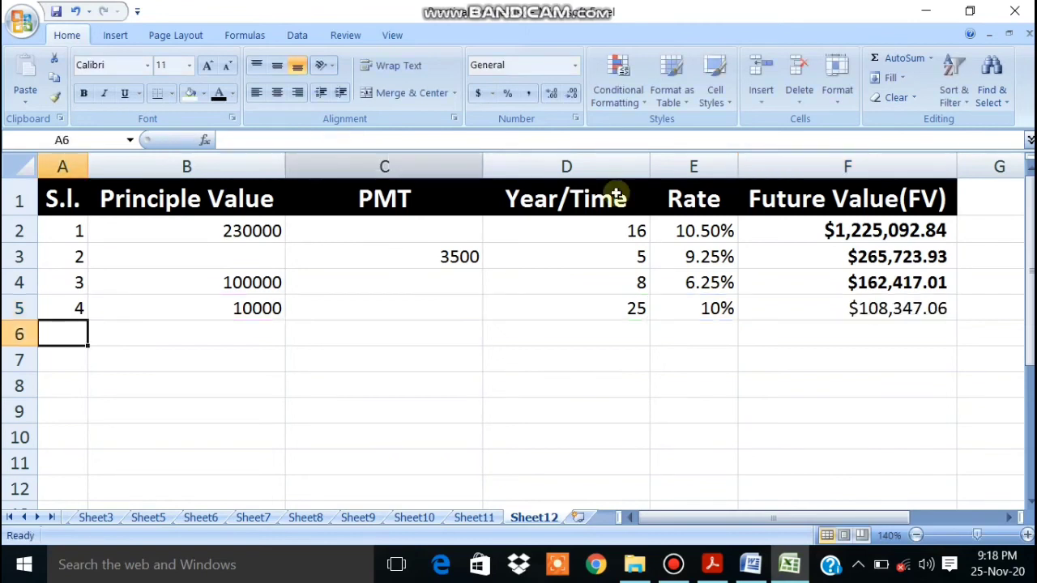
Step: Make the future value in cell F5 bold
{"action": "left_click", "coordinate": [899, 308]}
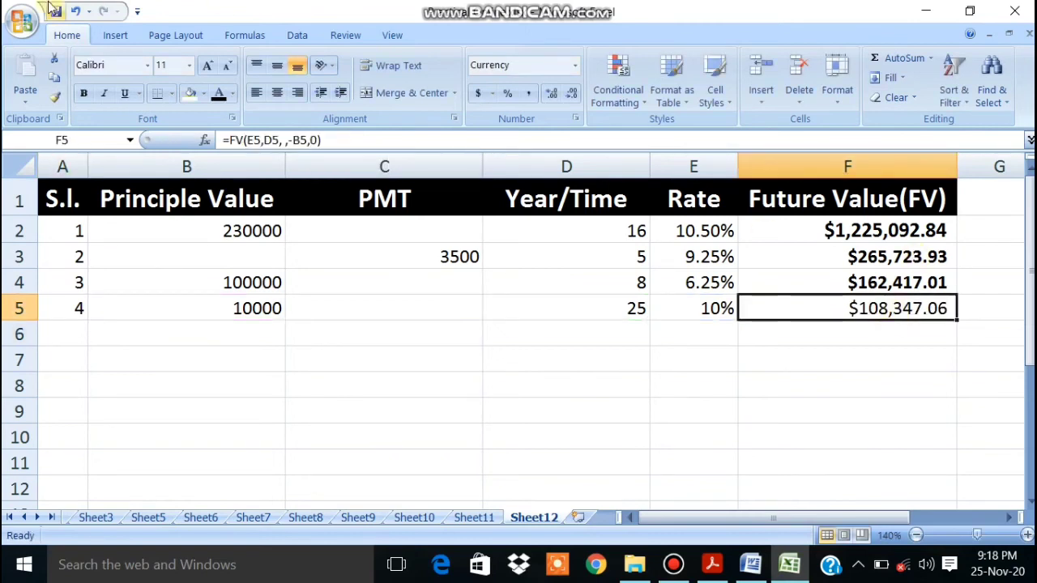
{"action": "left_click", "coordinate": [83, 93]}
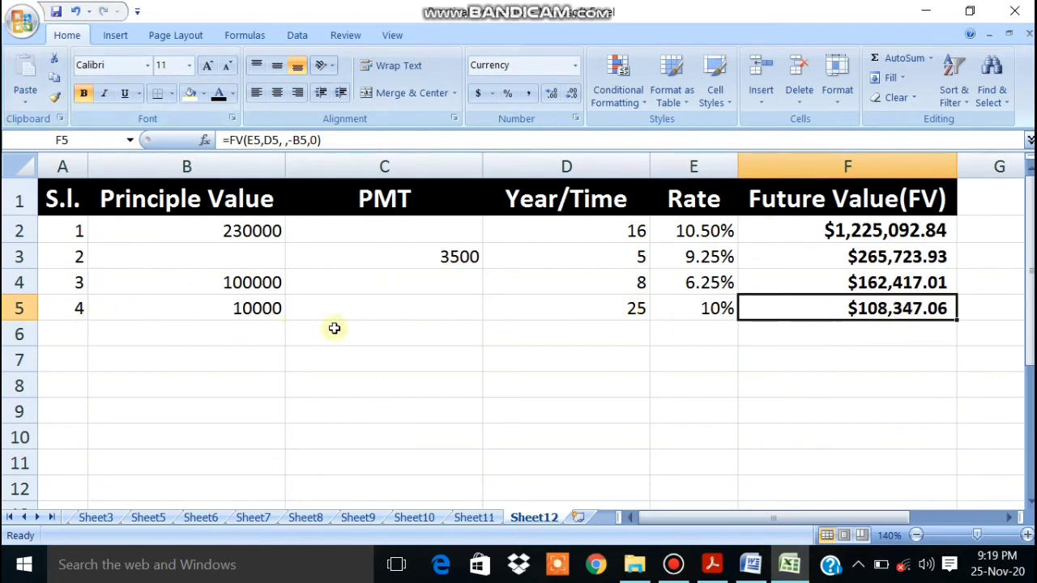
Step: Consult the questions in the Word document and enter serial number 5 in cell A6 of the Excel sheet
{"action": "left_click", "coordinate": [752, 564]}
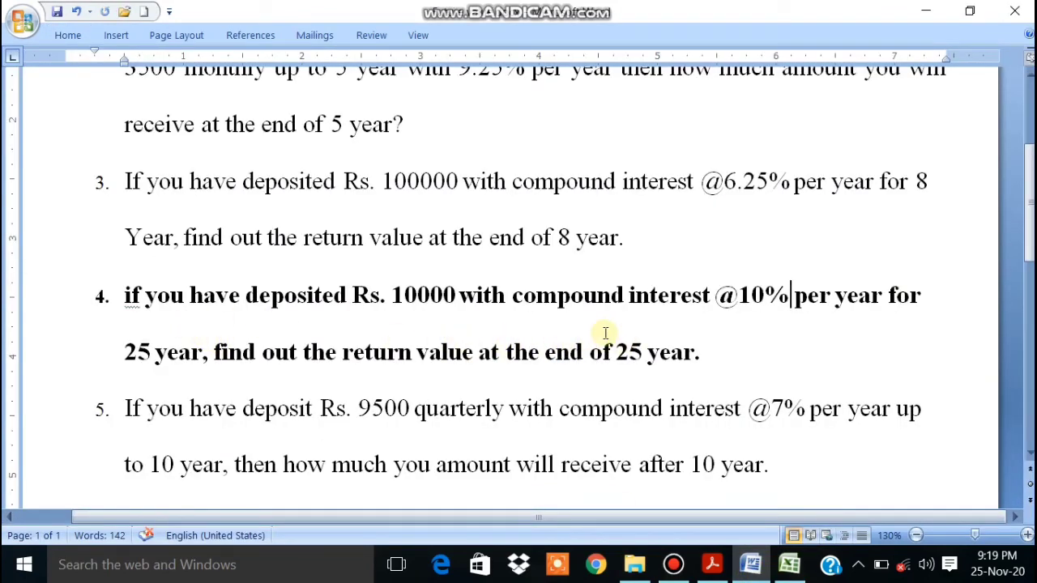
{"action": "left_click", "coordinate": [785, 566]}
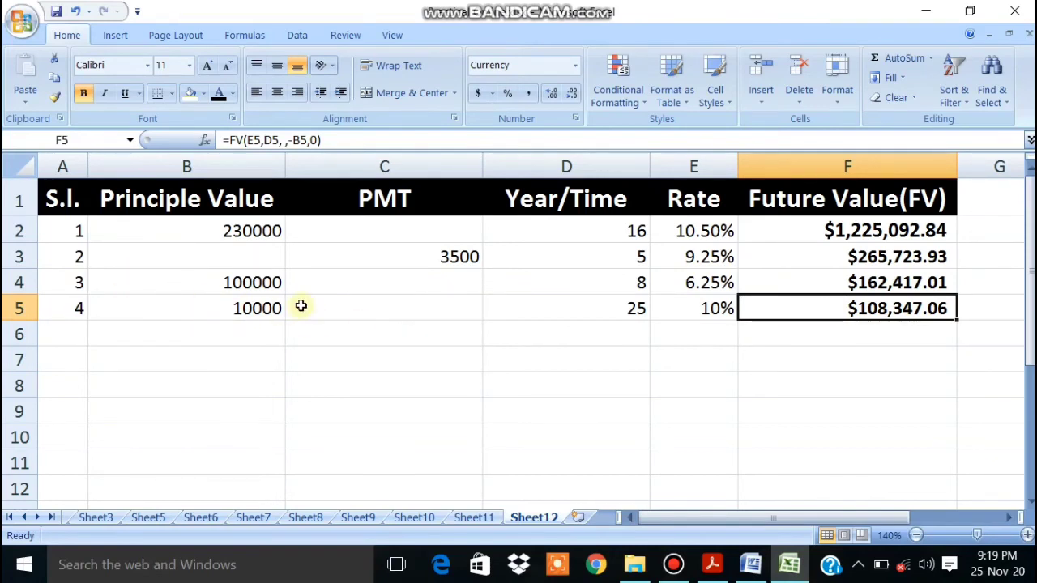
{"action": "left_click", "coordinate": [75, 335]}
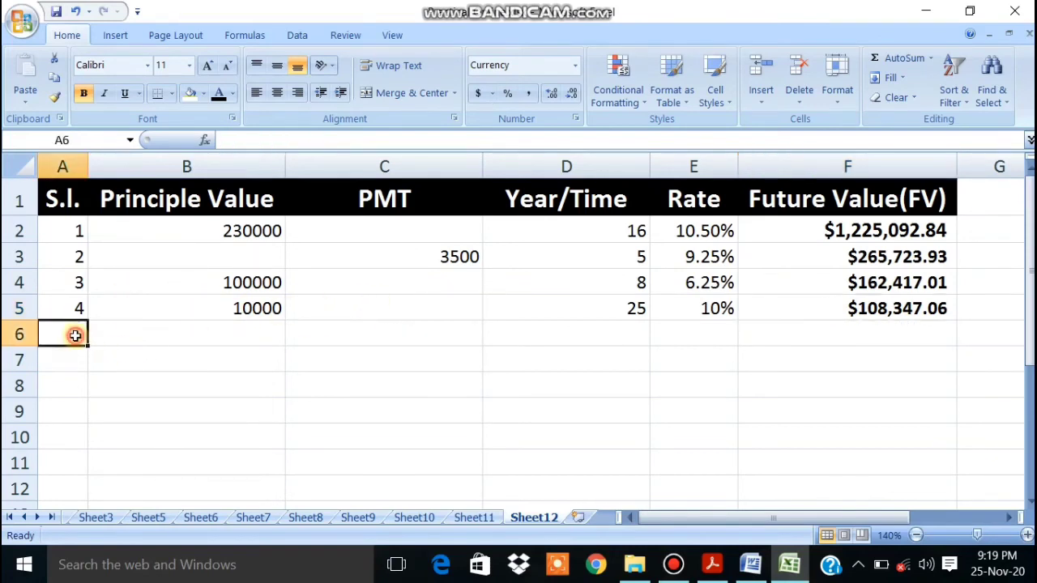
{"action": "type", "text": "5"}
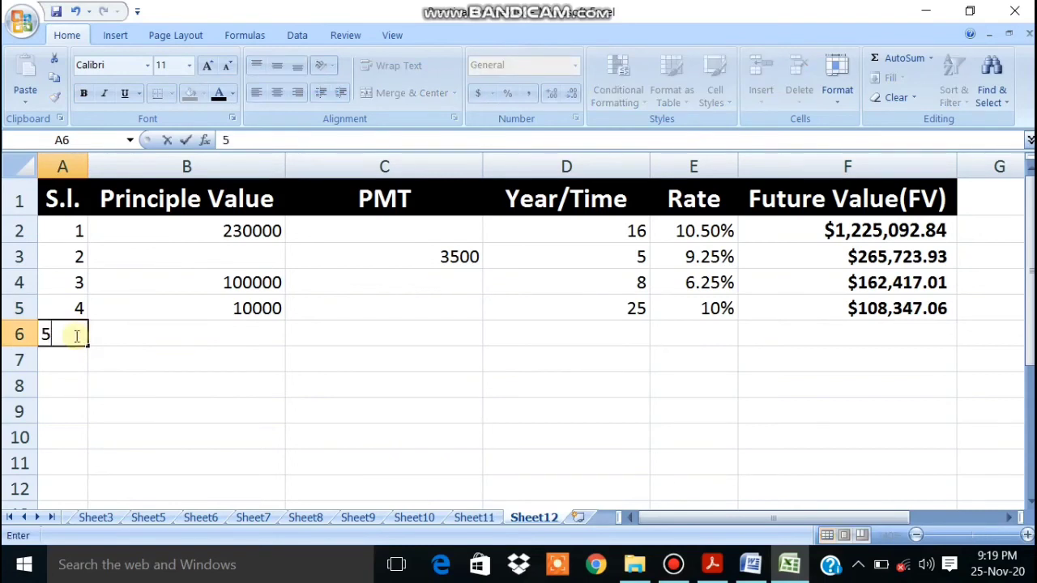
{"action": "key", "text": "Tab"}
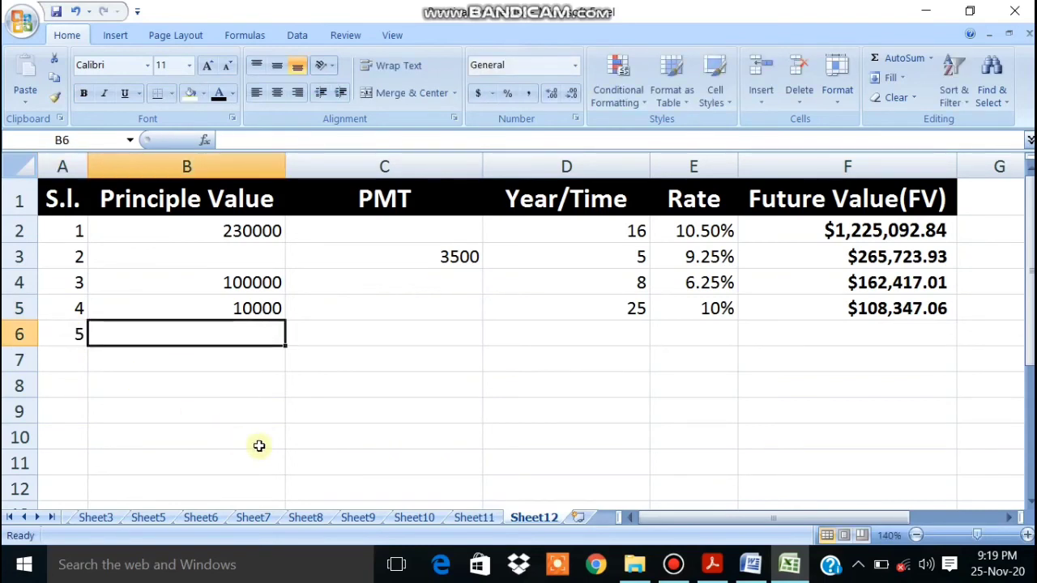
Step: Switch to the Word document and remove the bold formatting from question 4
{"action": "left_click", "coordinate": [751, 564]}
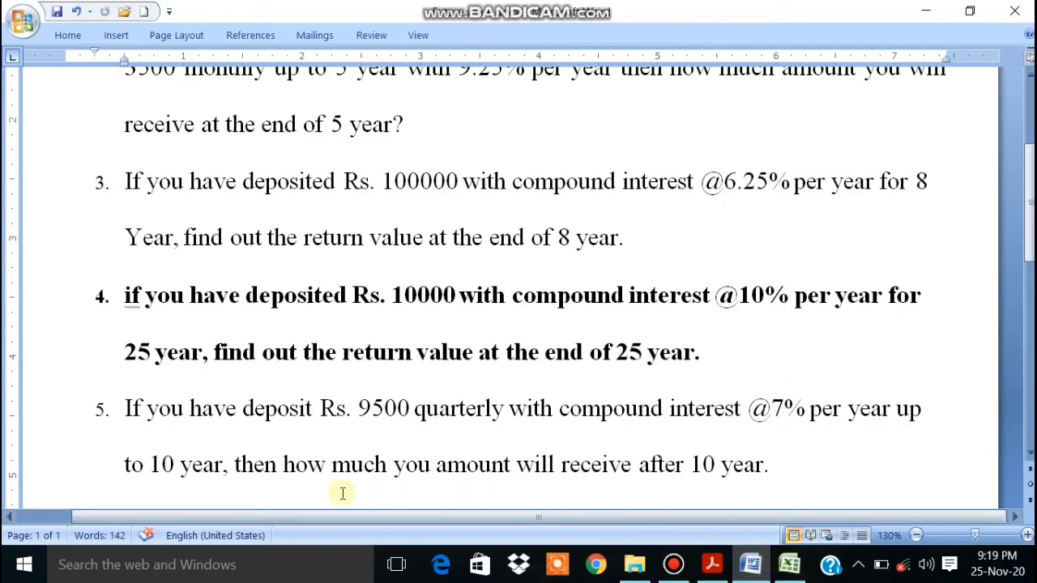
{"action": "left_click", "coordinate": [115, 291]}
{"action": "left_click_drag", "start_coordinate": [116, 294], "coordinate": [775, 354]}
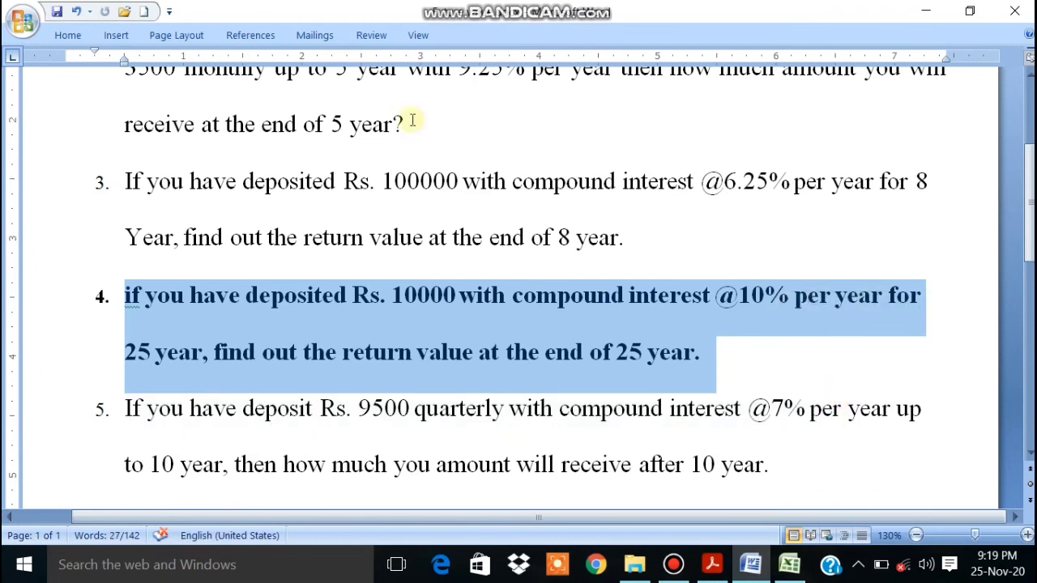
{"action": "key", "text": "ctrl+b"}
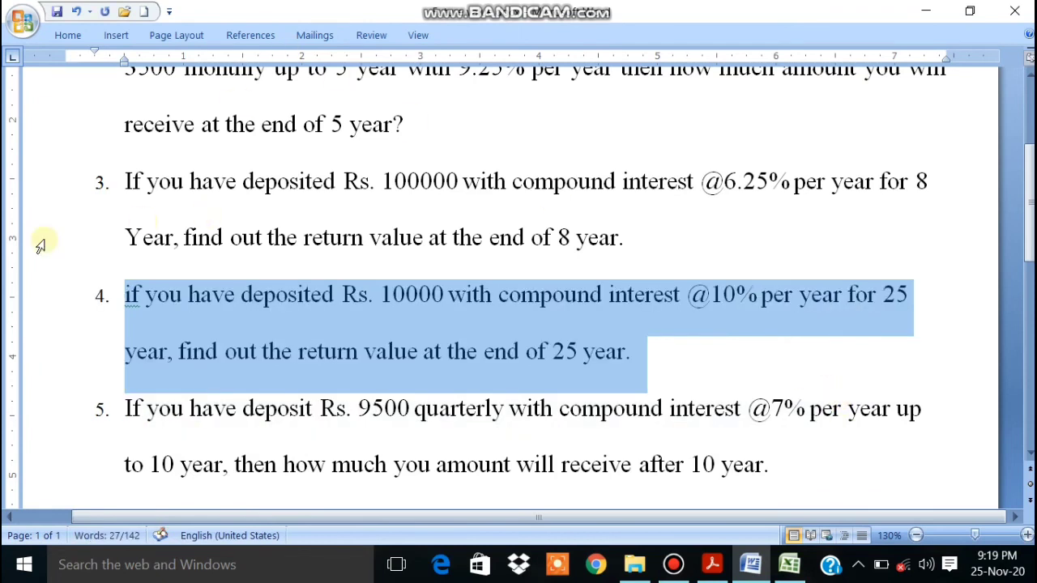
Step: Make question 5, about the Rs. 9500 quarterly deposit at 7% for 10 years, bold
{"action": "left_click", "coordinate": [125, 415]}
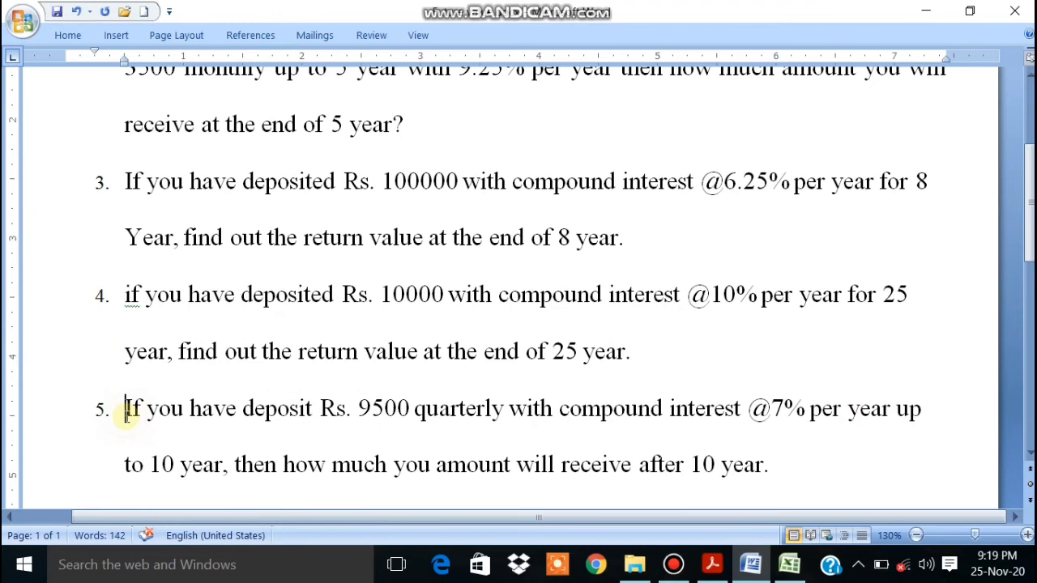
{"action": "left_click_drag", "start_coordinate": [126, 415], "coordinate": [767, 474]}
{"action": "key", "text": "ctrl+b"}
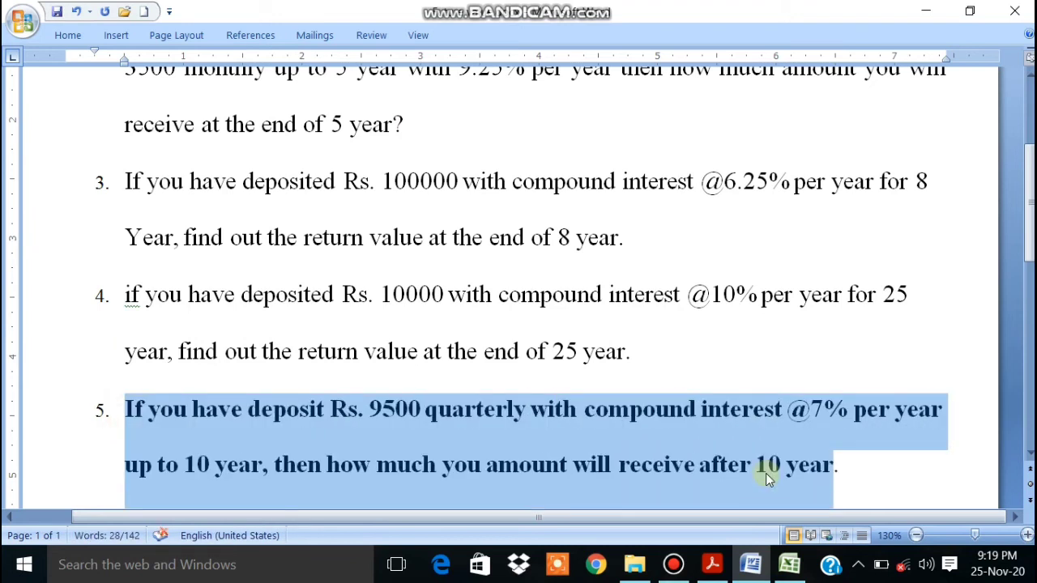
{"action": "left_click", "coordinate": [941, 465]}
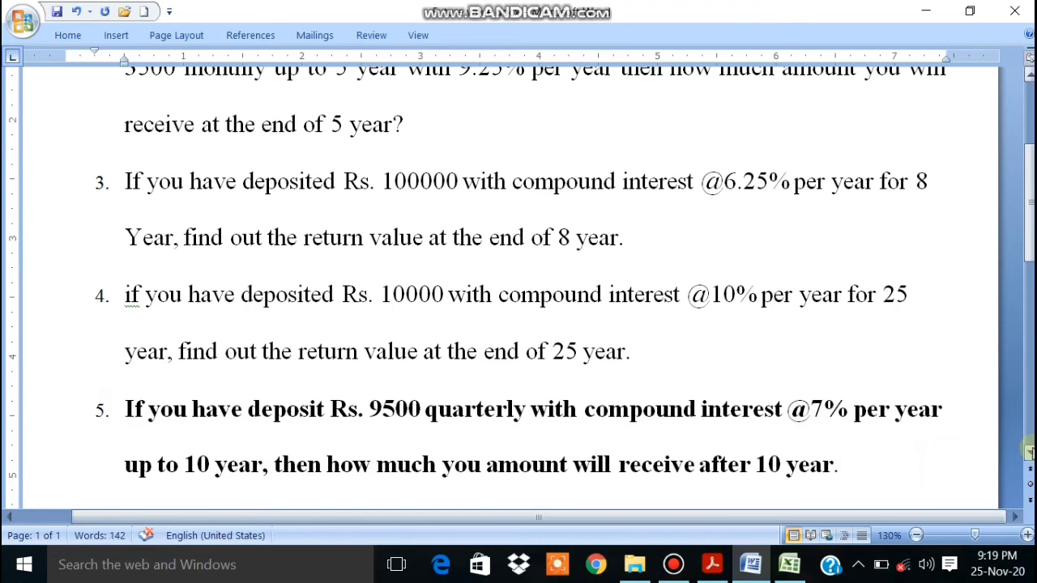
Step: Read through question 5 and select the word "quarterly" in it
{"action": "left_click", "coordinate": [1029, 452]}
{"action": "left_click", "coordinate": [1029, 453]}
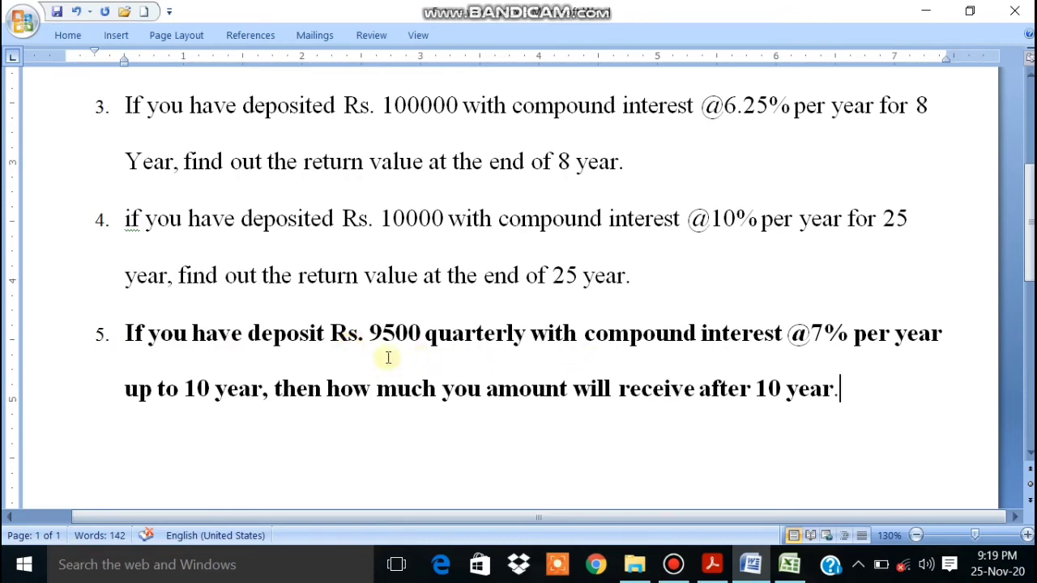
{"action": "left_click", "coordinate": [423, 334]}
{"action": "left_click_drag", "start_coordinate": [423, 334], "coordinate": [527, 334]}
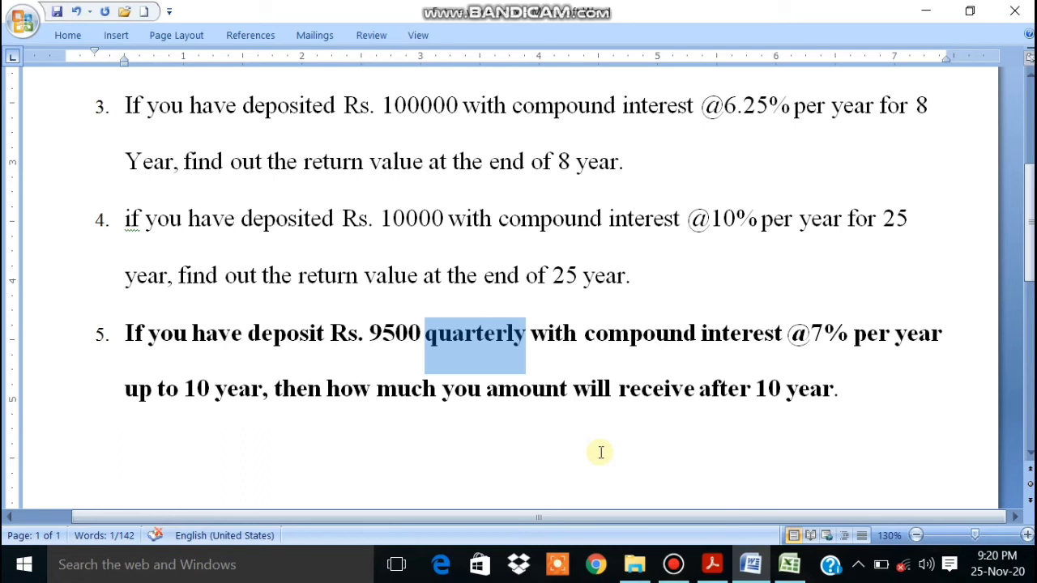
Step: Switch to the Excel sheet and enter 9500 as the principle value in cell B6
{"action": "key", "text": "alt+Tab"}
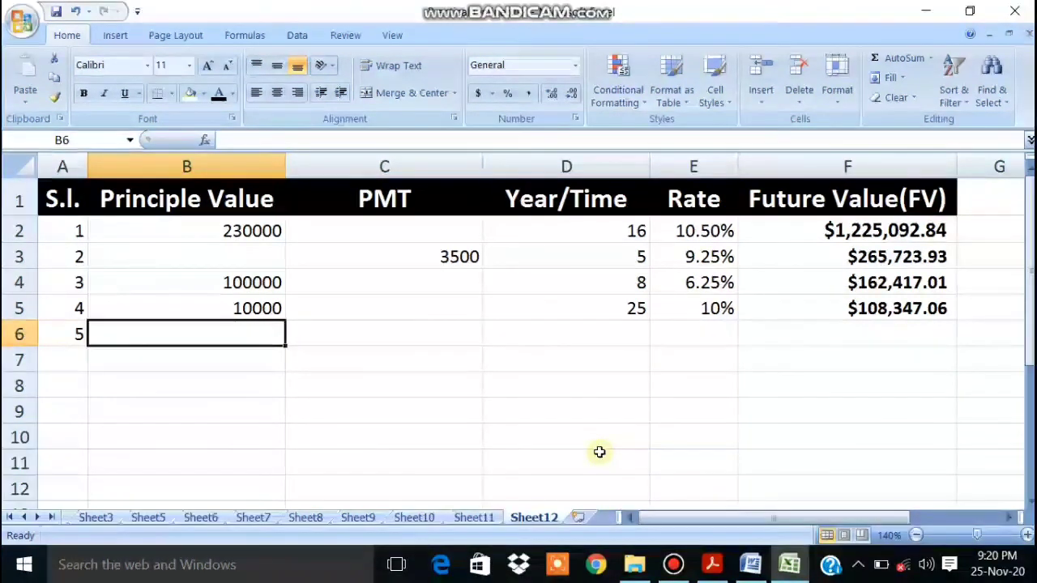
{"action": "type", "text": "9500"}
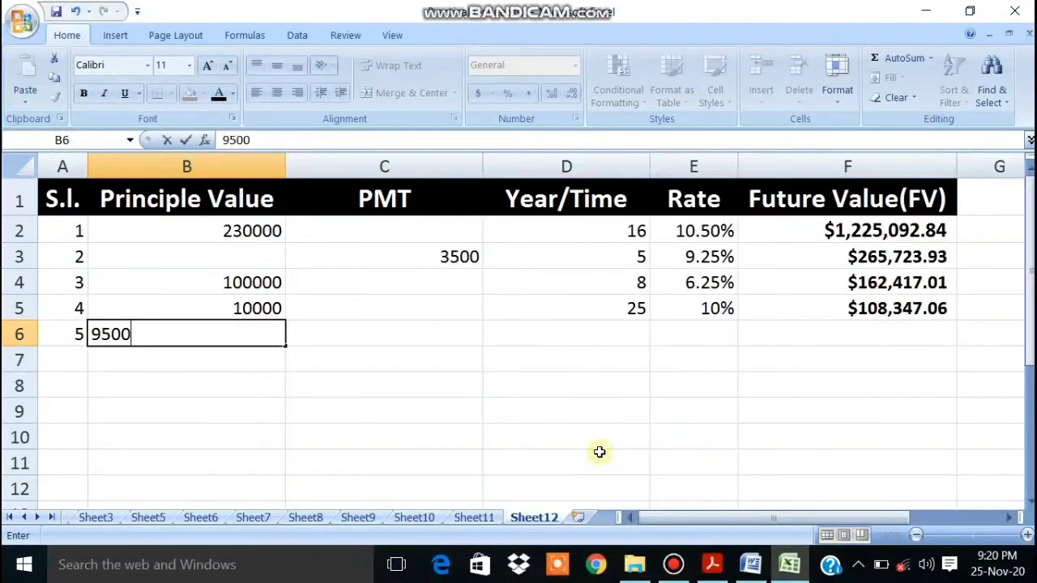
{"action": "key", "text": "Tab"}
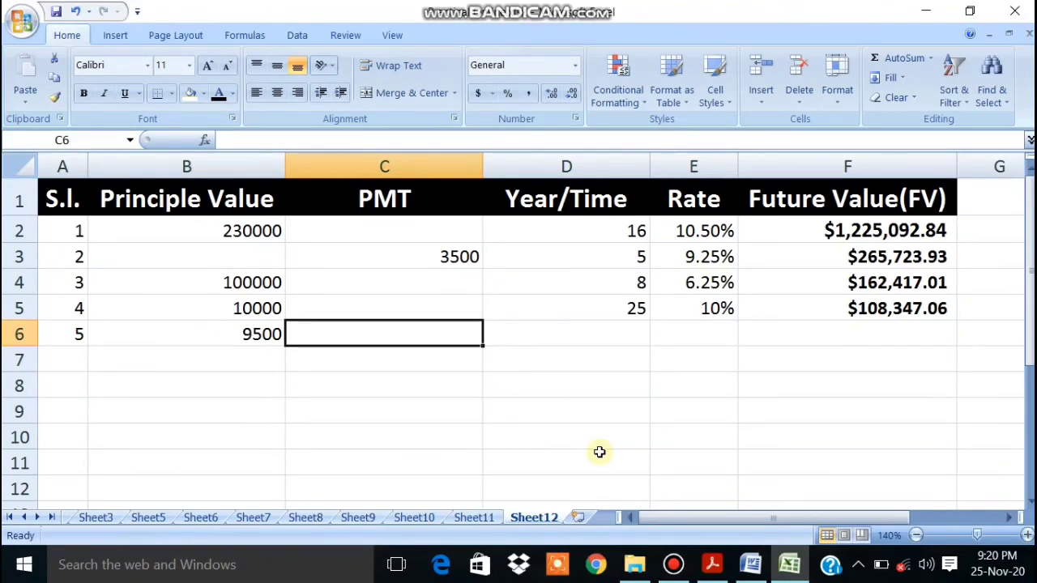
Step: Enter 10 as the year/time in D6 and 7% as the rate in E6 for question 5
{"action": "key", "text": "Tab"}
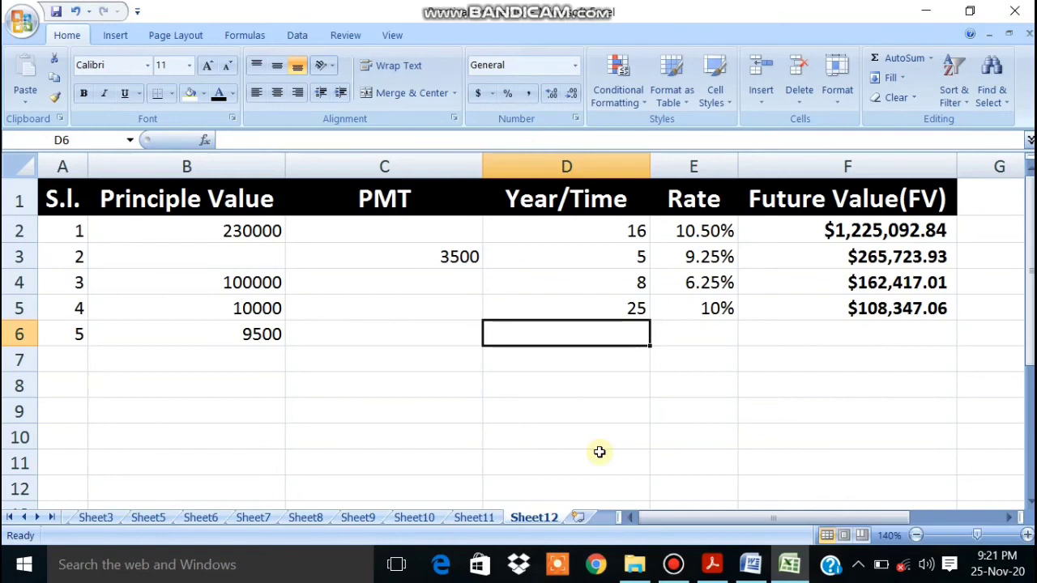
{"action": "type", "text": "10"}
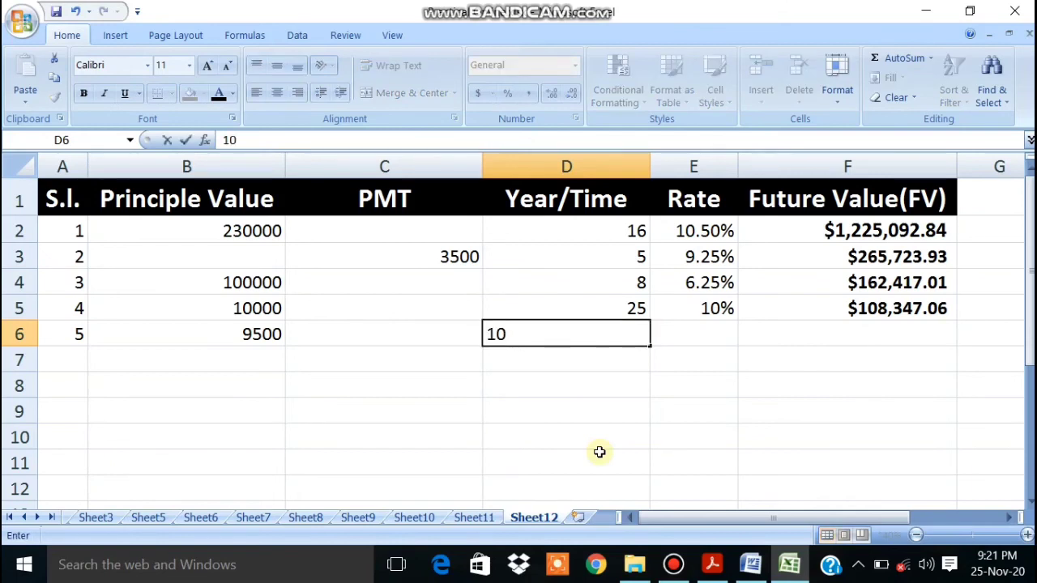
{"action": "key", "text": "Tab"}
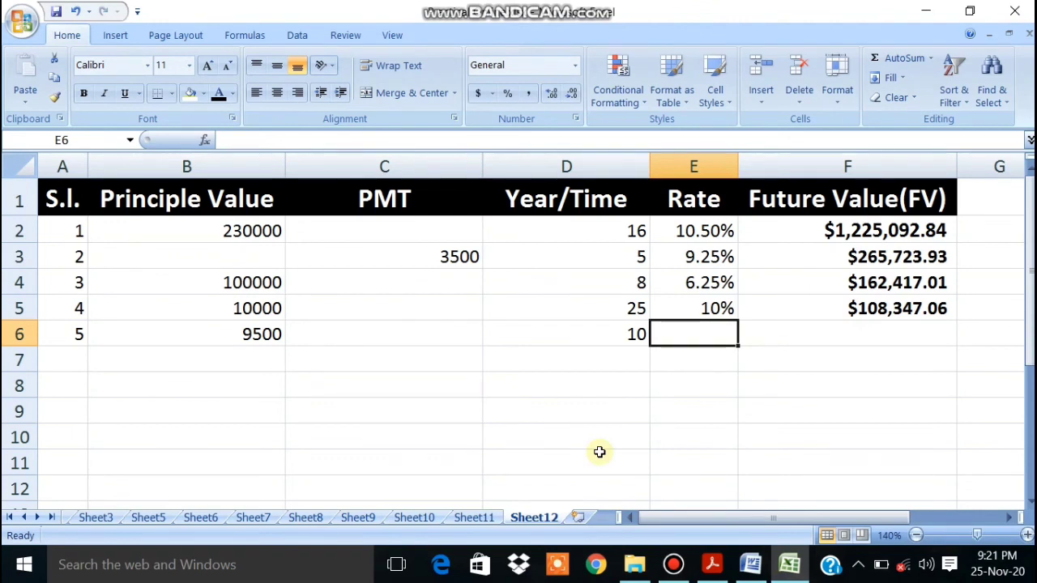
{"action": "type", "text": "7%"}
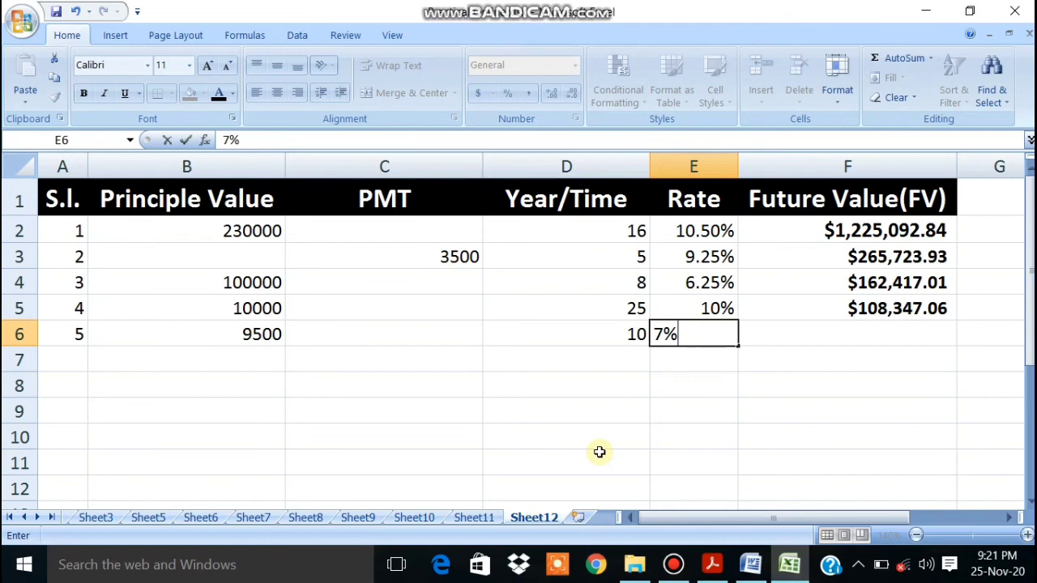
{"action": "key", "text": "Tab"}
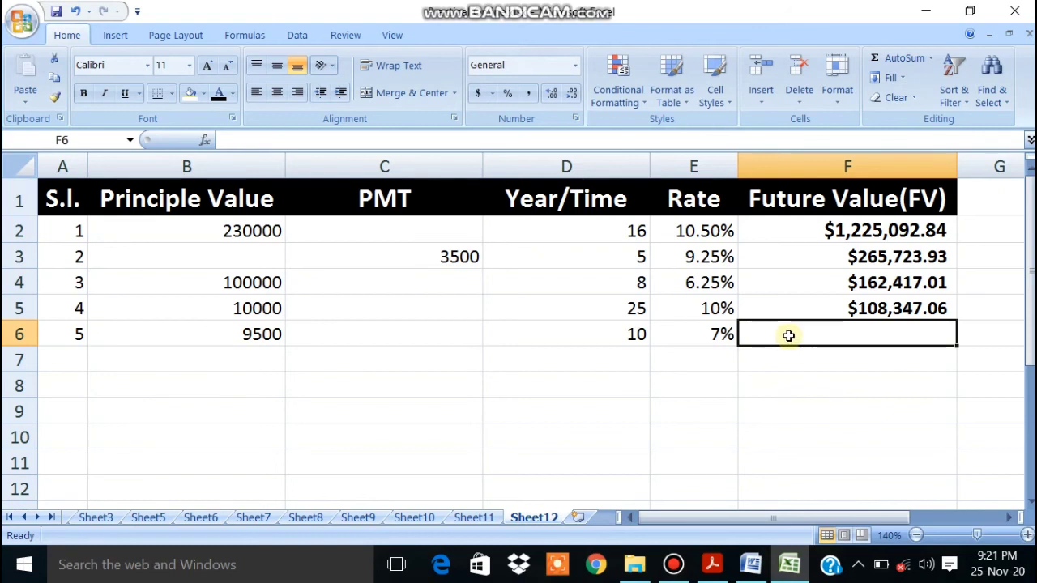
{"action": "type", "text": "="}
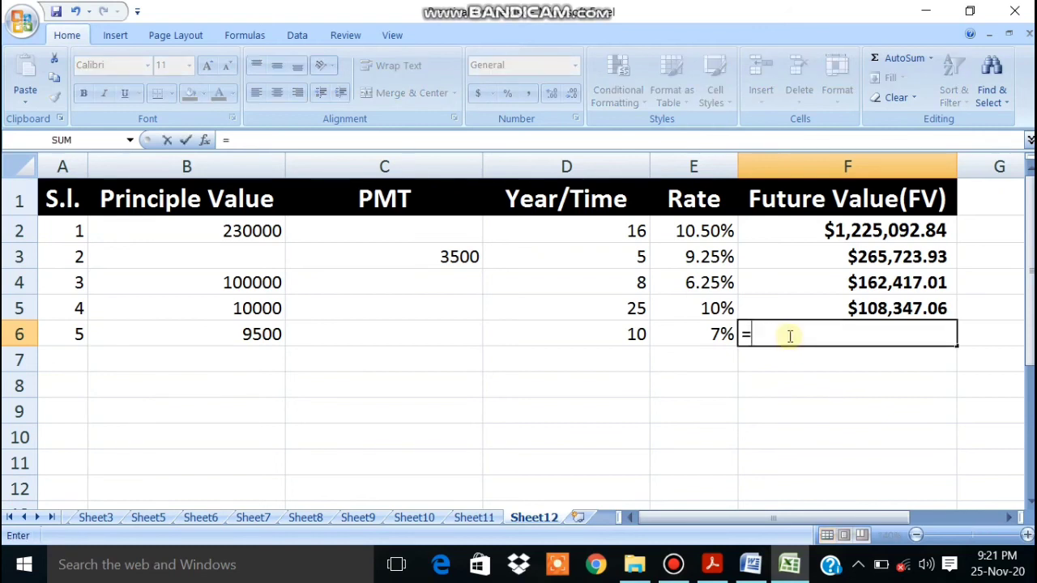
{"action": "type", "text": "fv("}
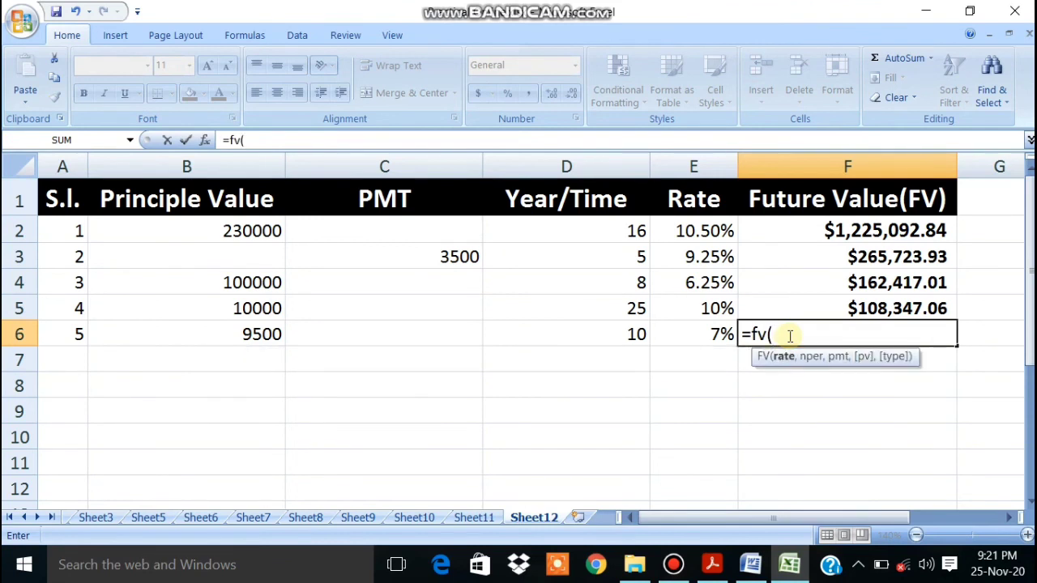
{"action": "key", "text": "BackSpace"}
{"action": "key", "text": "BackSpace"}
{"action": "key", "text": "BackSpace"}
{"action": "key", "text": "BackSpace"}
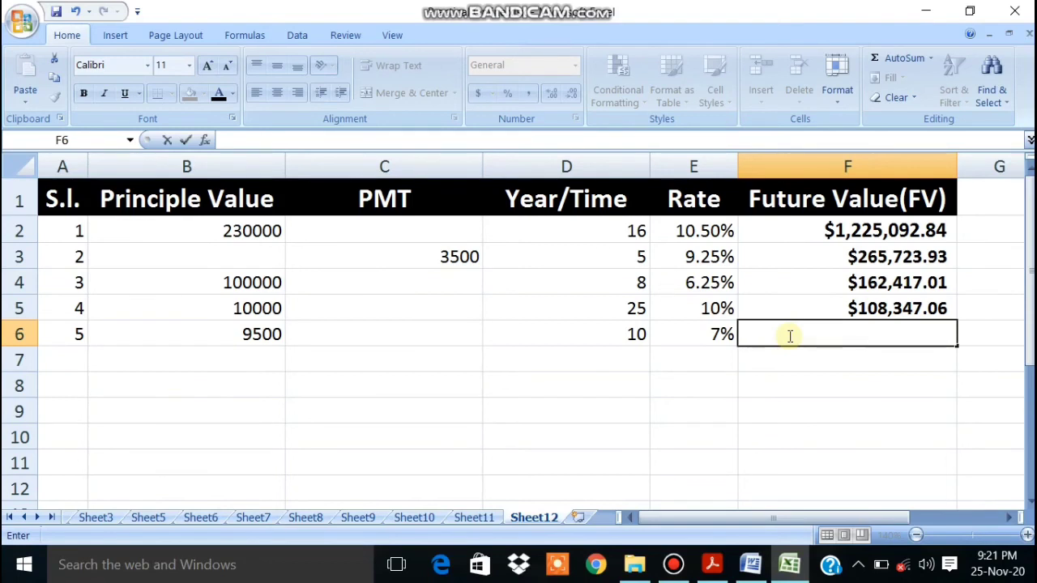
Step: Begin the formula =fv in F6 and open the Insert Function dialog with the function category set to All
{"action": "type", "text": "="}
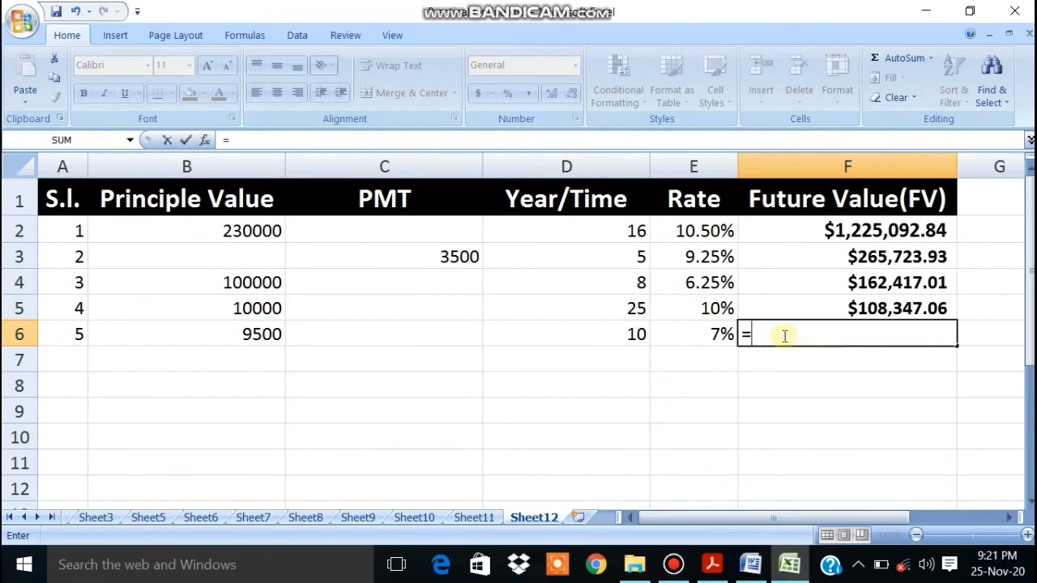
{"action": "type", "text": "fv"}
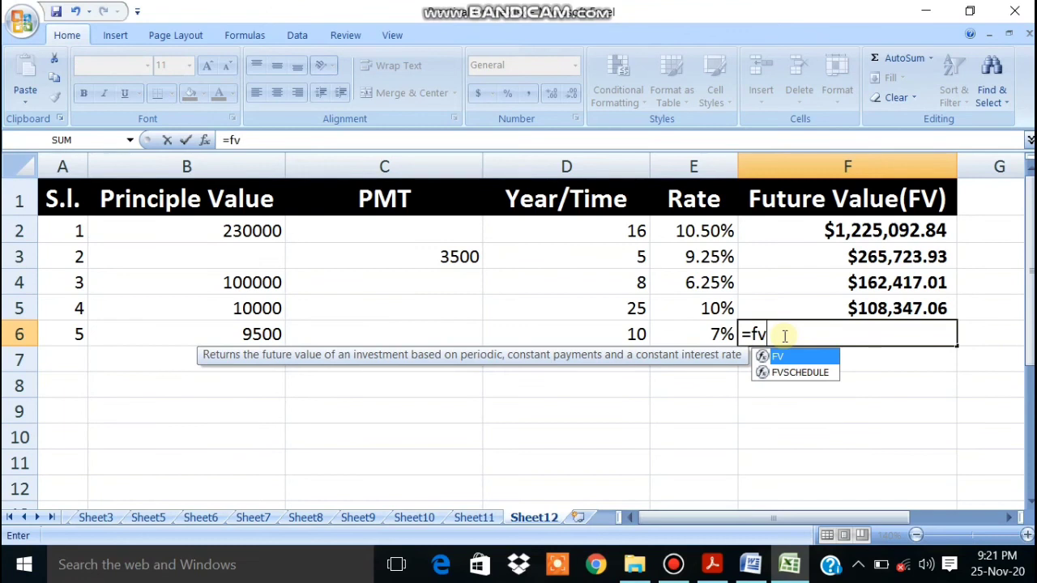
{"action": "left_click", "coordinate": [207, 143]}
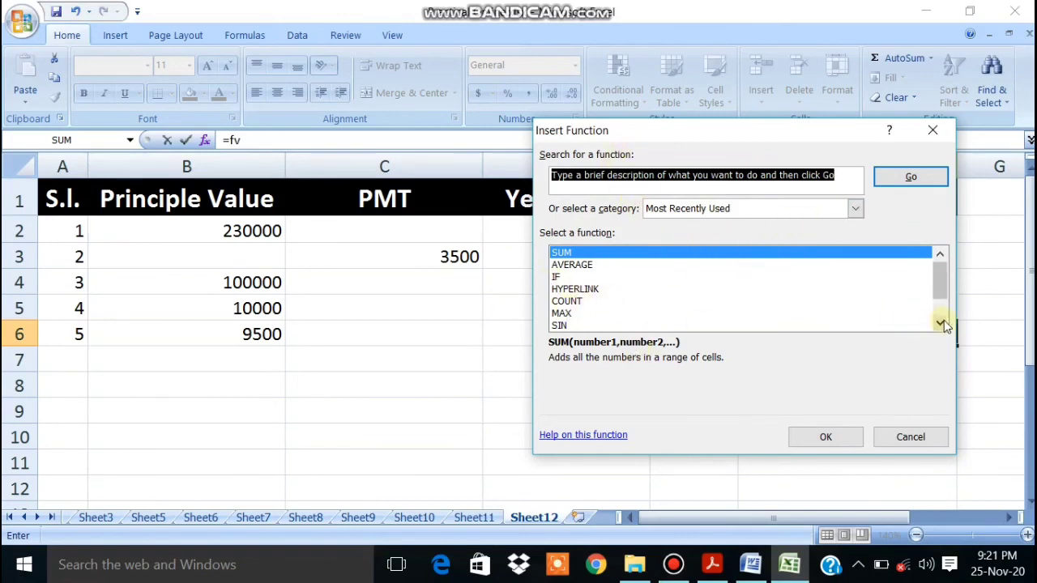
{"action": "scroll", "coordinate": [944, 323], "scroll_direction": "down", "scroll_amount": 1}
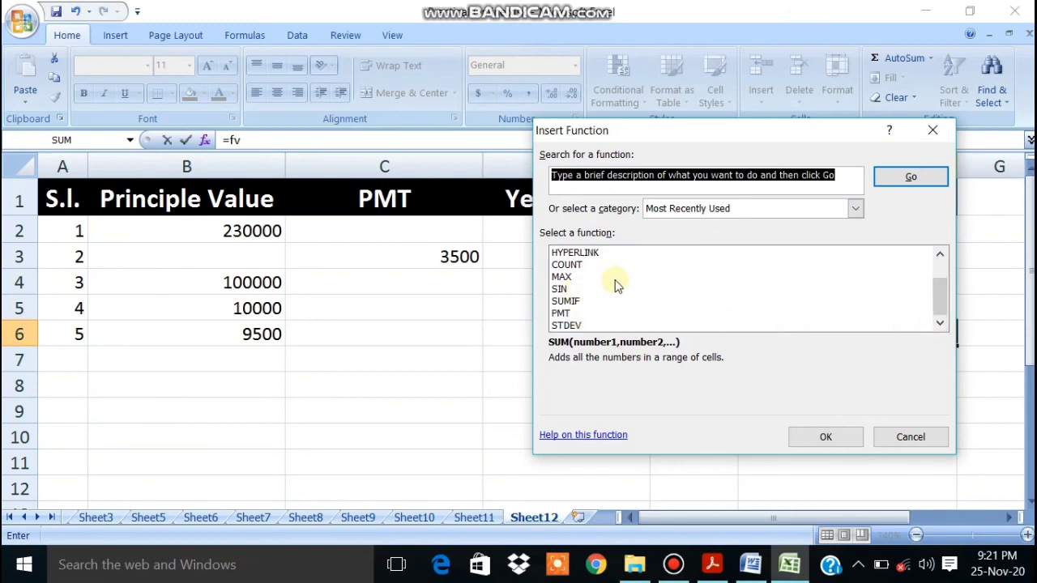
{"action": "left_click", "coordinate": [855, 211]}
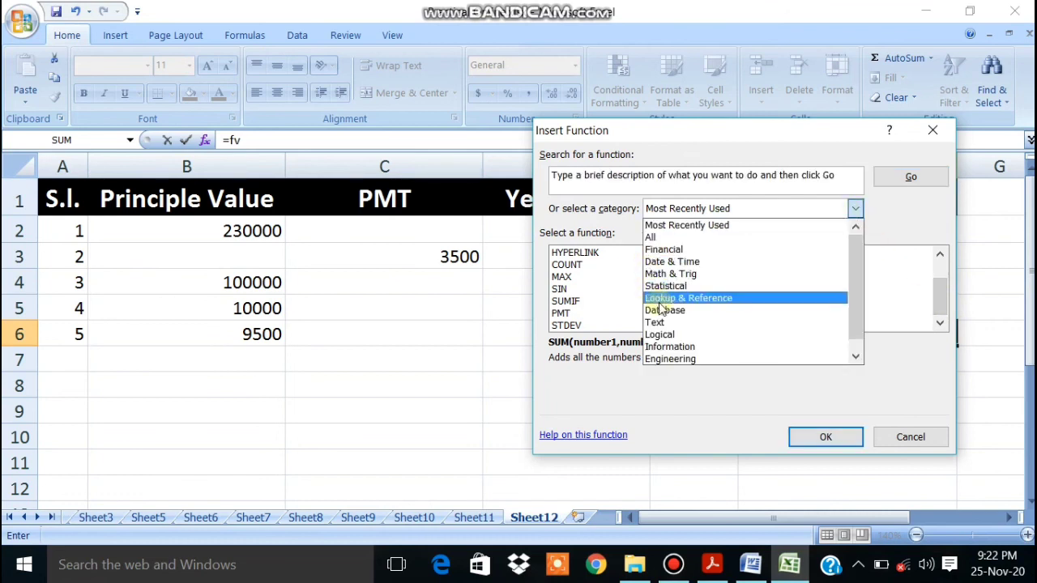
{"action": "left_click", "coordinate": [665, 238]}
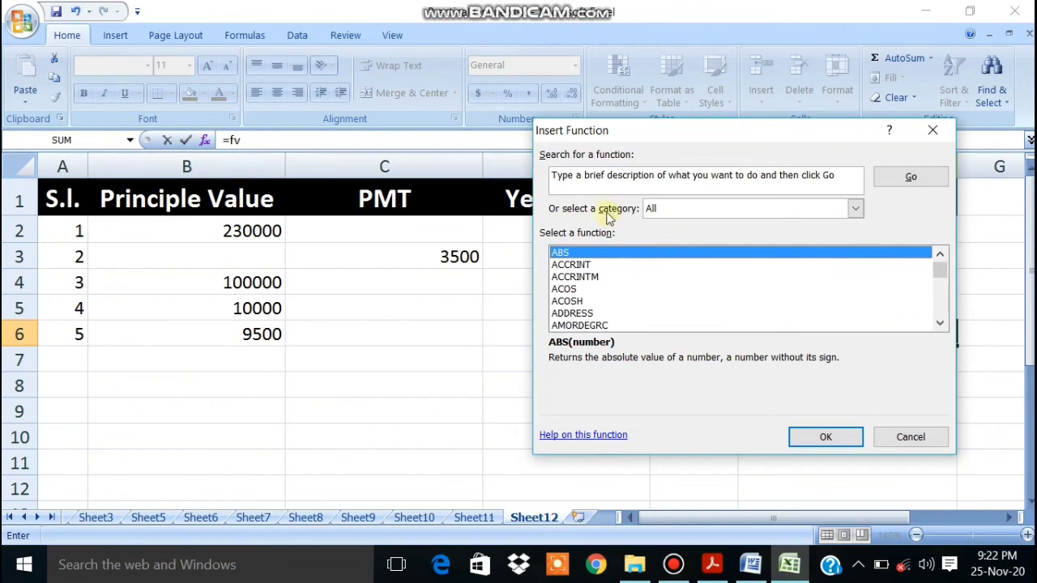
Step: Search the functions for fv, open the FV function's arguments and move the arguments dialog below row 6 of the table
{"action": "left_click", "coordinate": [573, 180]}
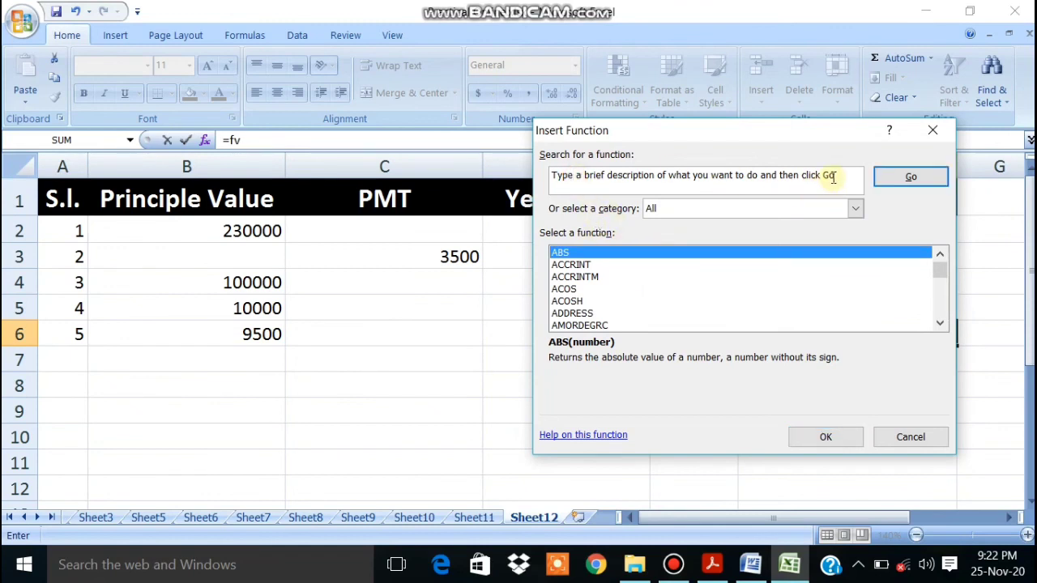
{"action": "key", "text": "BackSpace"}
{"action": "key", "text": "BackSpace"}
{"action": "key", "text": "BackSpace"}
{"action": "key", "text": "BackSpace"}
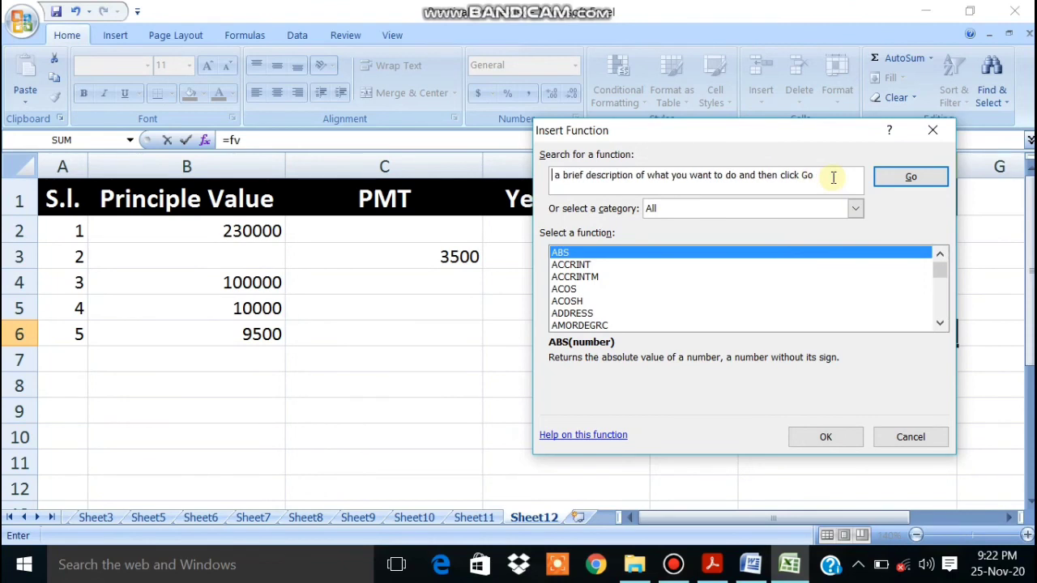
{"action": "left_click", "coordinate": [833, 177]}
{"action": "key", "text": "BackSpace"}
{"action": "key", "text": "BackSpace"}
{"action": "key", "text": "BackSpace"}
{"action": "key", "text": "BackSpace"}
{"action": "key", "text": "BackSpace"}
{"action": "key", "text": "BackSpace"}
{"action": "key", "text": "BackSpace"}
{"action": "key", "text": "BackSpace"}
{"action": "key", "text": "BackSpace"}
{"action": "key", "text": "BackSpace"}
{"action": "key", "text": "BackSpace"}
{"action": "key", "text": "BackSpace"}
{"action": "key", "text": "BackSpace"}
{"action": "key", "text": "BackSpace"}
{"action": "key", "text": "BackSpace"}
{"action": "key", "text": "BackSpace"}
{"action": "key", "text": "BackSpace"}
{"action": "key", "text": "BackSpace"}
{"action": "key", "text": "BackSpace"}
{"action": "key", "text": "BackSpace"}
{"action": "key", "text": "BackSpace"}
{"action": "key", "text": "BackSpace"}
{"action": "key", "text": "BackSpace"}
{"action": "key", "text": "BackSpace"}
{"action": "key", "text": "BackSpace"}
{"action": "key", "text": "BackSpace"}
{"action": "key", "text": "BackSpace"}
{"action": "key", "text": "BackSpace"}
{"action": "key", "text": "BackSpace"}
{"action": "key", "text": "BackSpace"}
{"action": "key", "text": "BackSpace"}
{"action": "key", "text": "BackSpace"}
{"action": "key", "text": "BackSpace"}
{"action": "key", "text": "BackSpace"}
{"action": "key", "text": "BackSpace"}
{"action": "key", "text": "BackSpace"}
{"action": "key", "text": "BackSpace"}
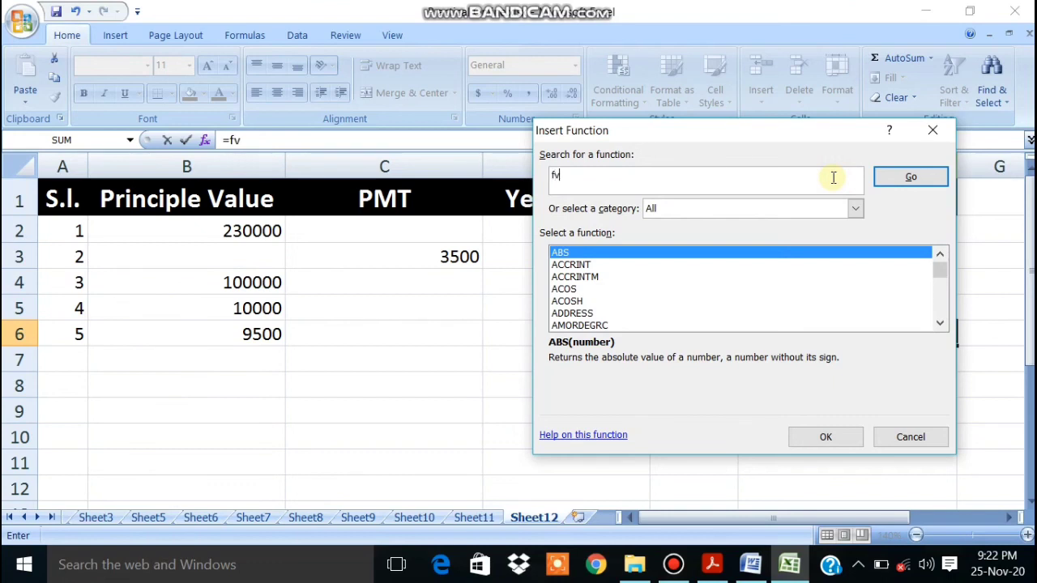
{"action": "left_click", "coordinate": [917, 179]}
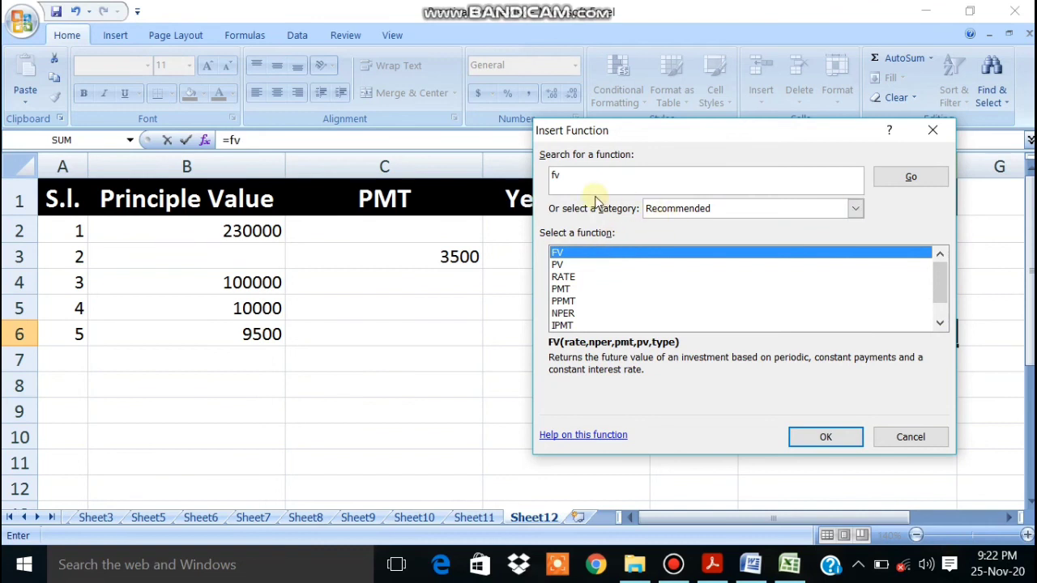
{"action": "double_click", "coordinate": [557, 258]}
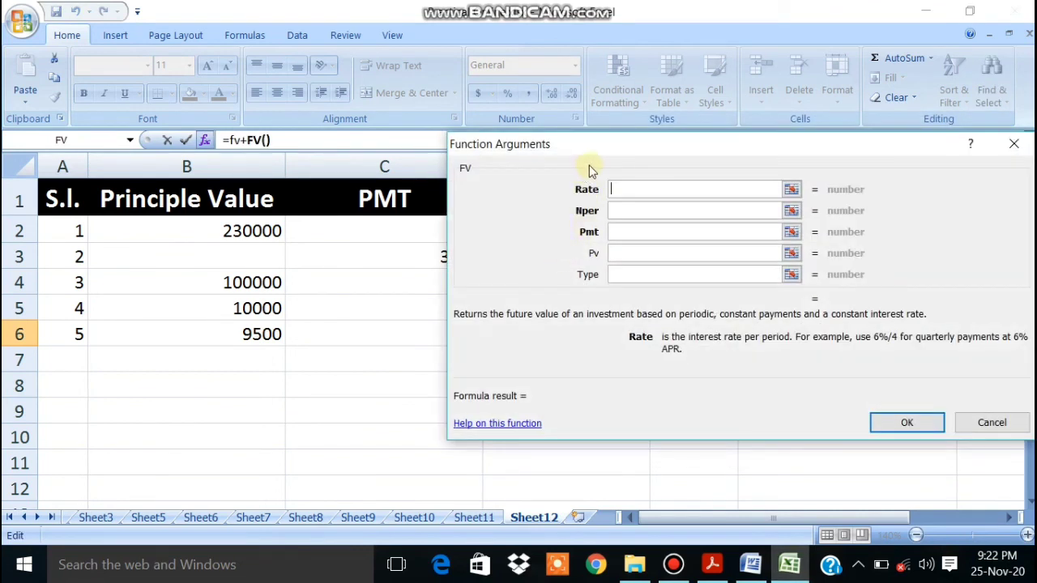
{"action": "left_click_drag", "start_coordinate": [592, 143], "coordinate": [436, 369]}
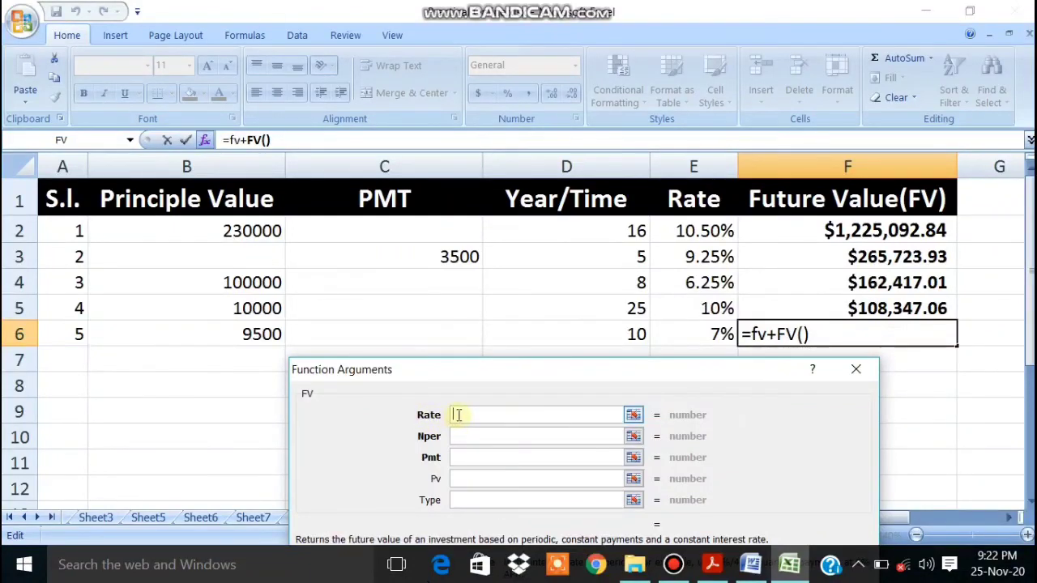
{"action": "left_click", "coordinate": [815, 332]}
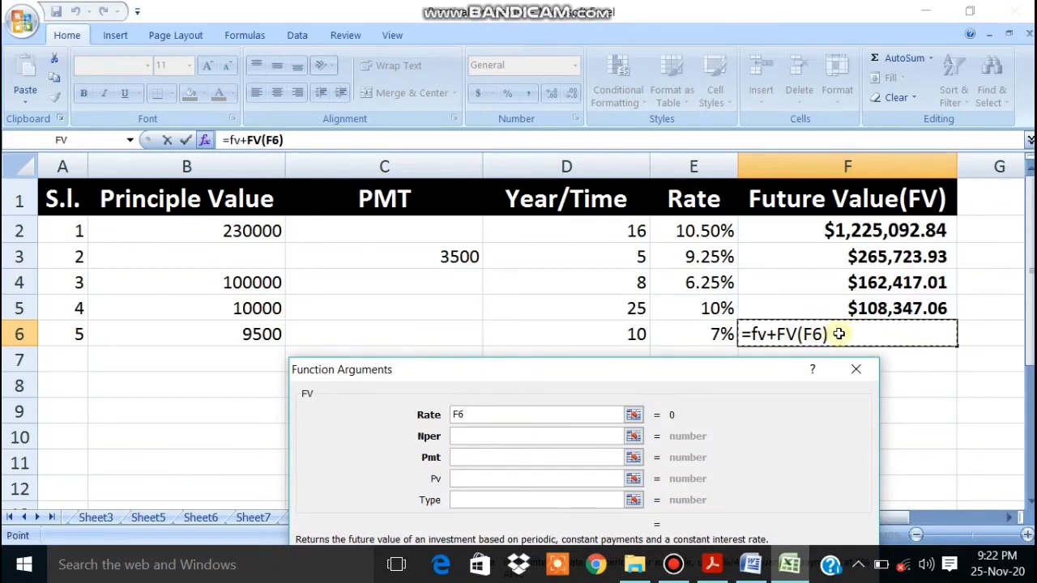
{"action": "key", "text": "BackSpace"}
{"action": "key", "text": "BackSpace"}
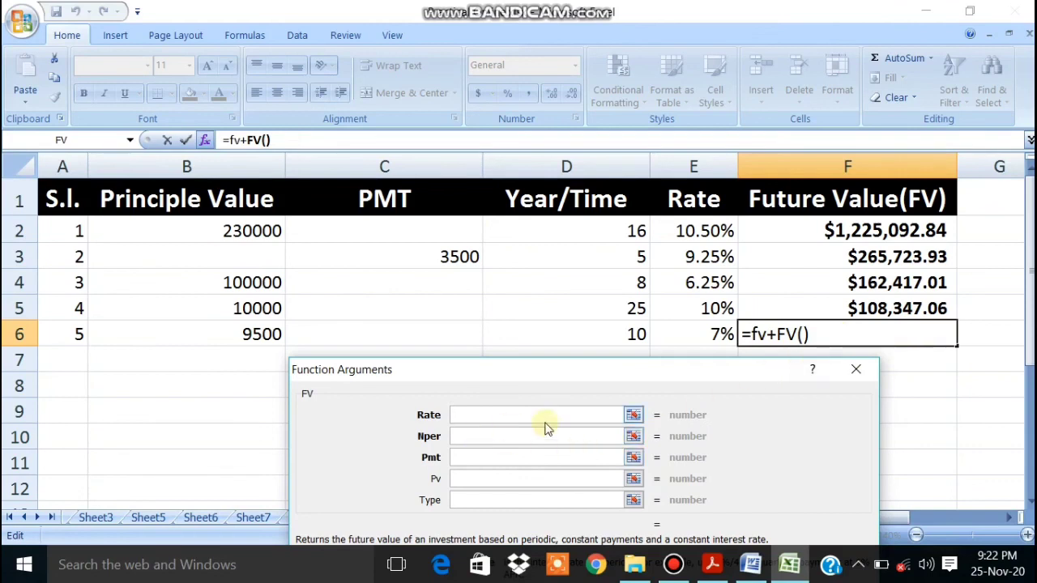
Step: Correct the formula in F6 to =fv( by removing the extra +FV() part
{"action": "left_click", "coordinate": [278, 140]}
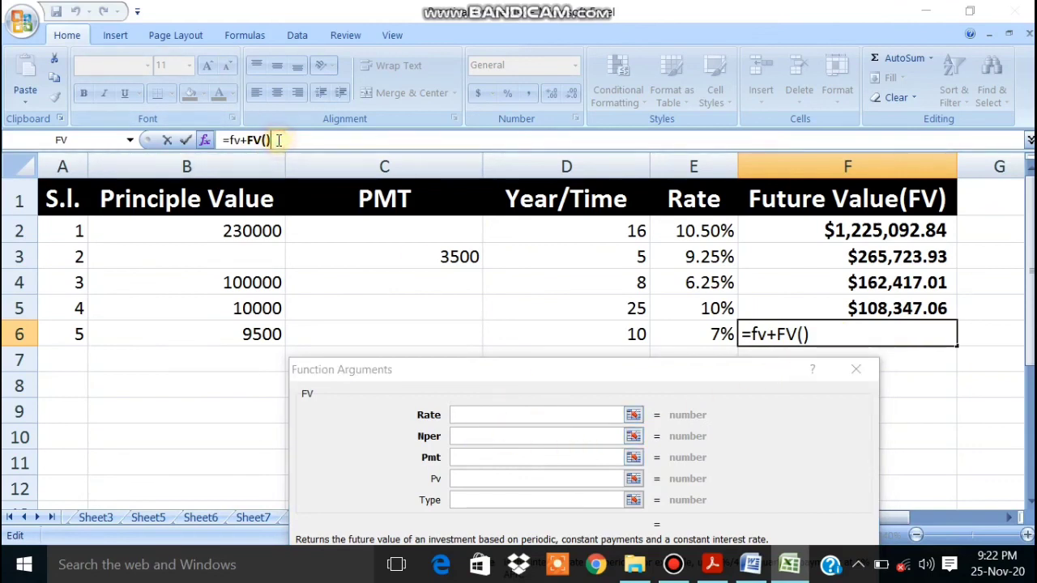
{"action": "key", "text": "BackSpace"}
{"action": "key", "text": "BackSpace"}
{"action": "key", "text": "BackSpace"}
{"action": "key", "text": "BackSpace"}
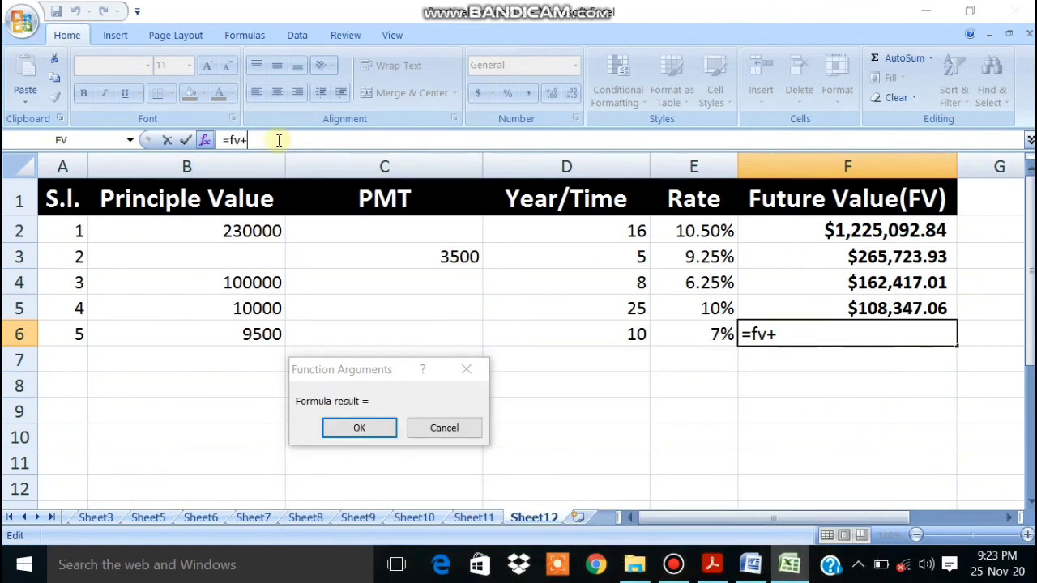
{"action": "key", "text": "BackSpace"}
{"action": "type", "text": "("}
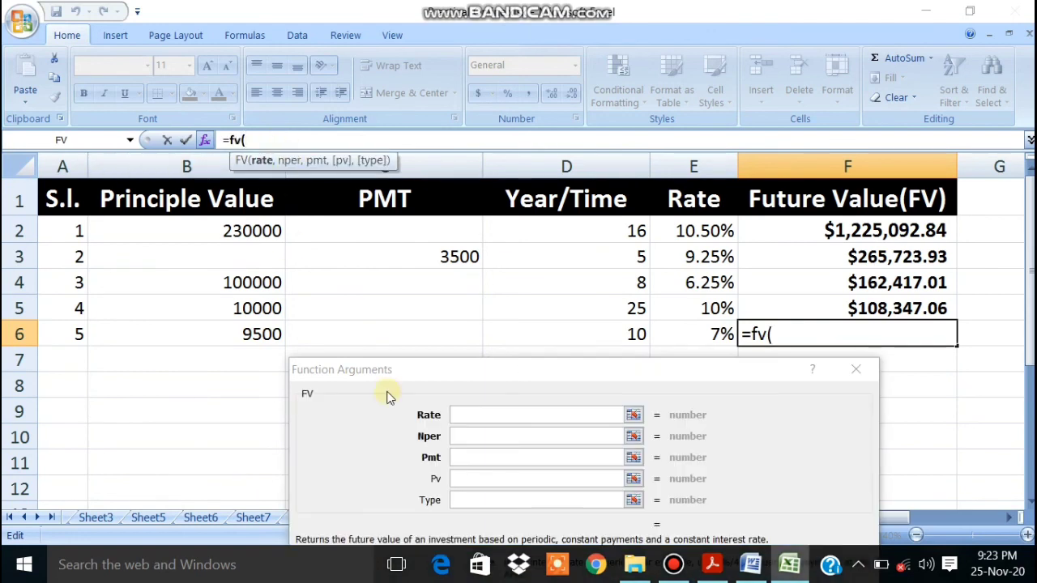
Step: Set the FV function's Rate argument to E6/4 and its Nper argument to D6*4 for quarterly periods
{"action": "left_click", "coordinate": [460, 414]}
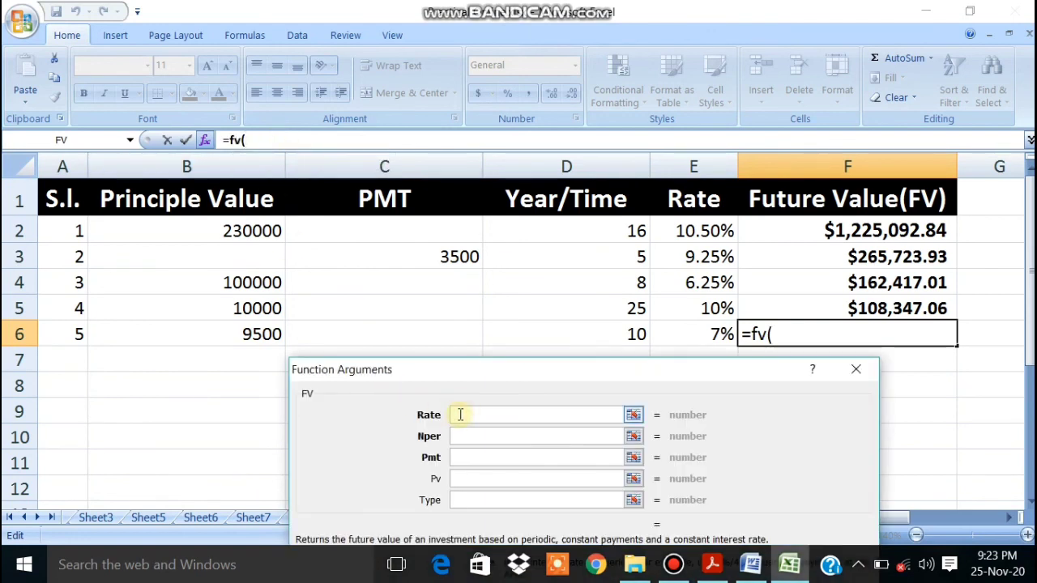
{"action": "left_click", "coordinate": [710, 335]}
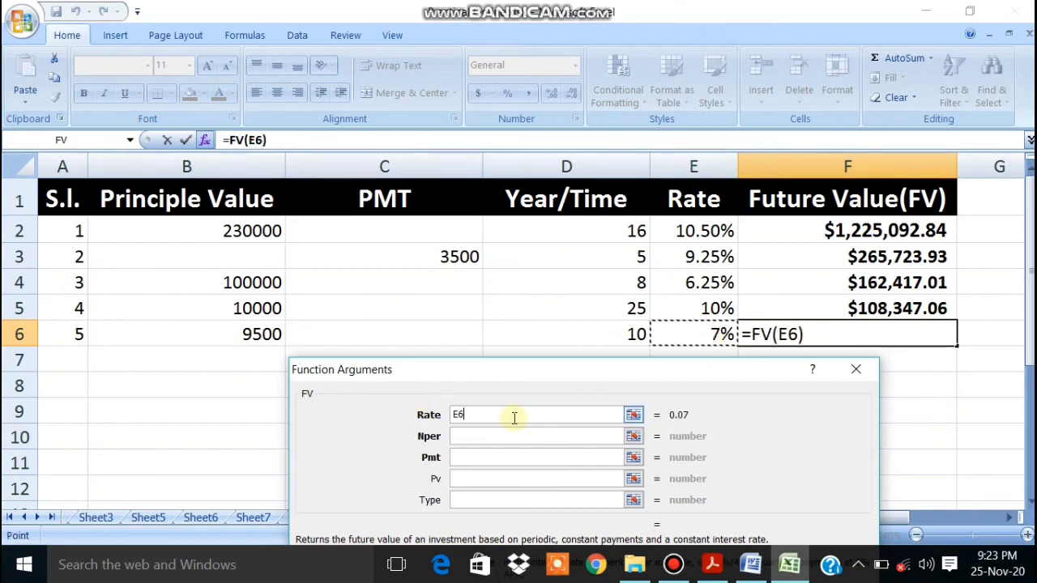
{"action": "type", "text": "/4"}
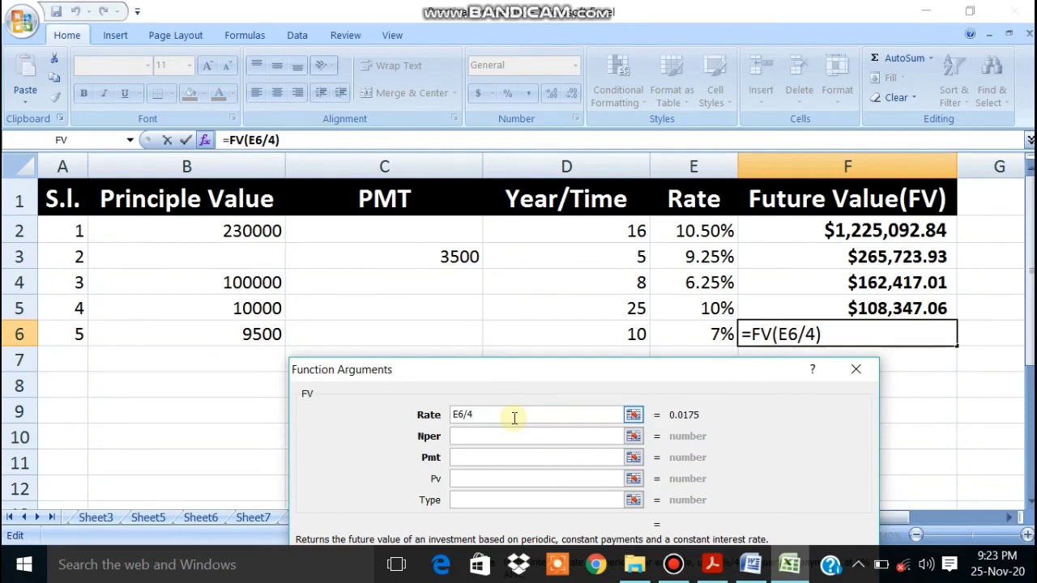
{"action": "left_click", "coordinate": [466, 436]}
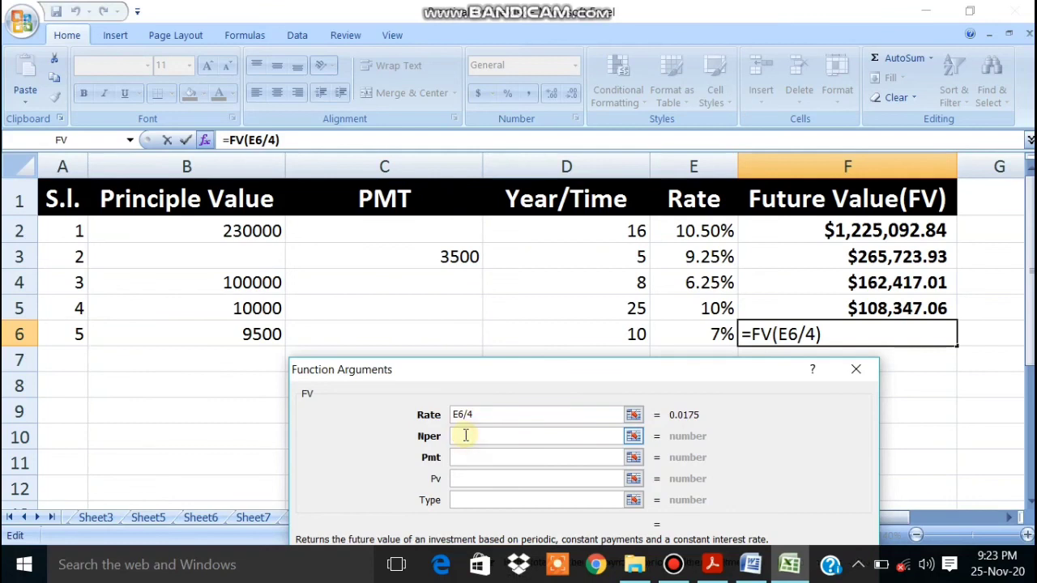
{"action": "left_click", "coordinate": [613, 338]}
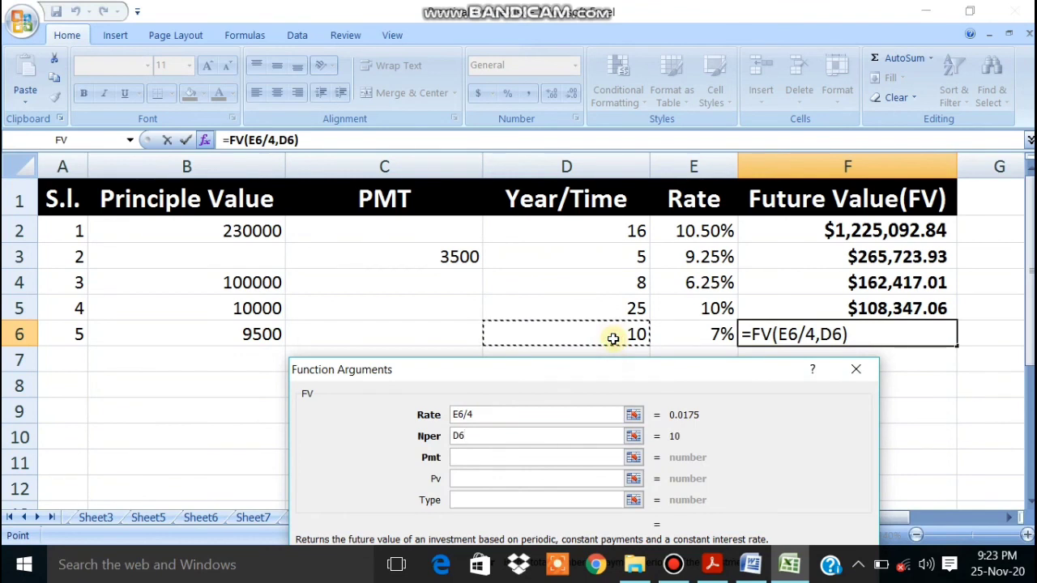
{"action": "type", "text": "*"}
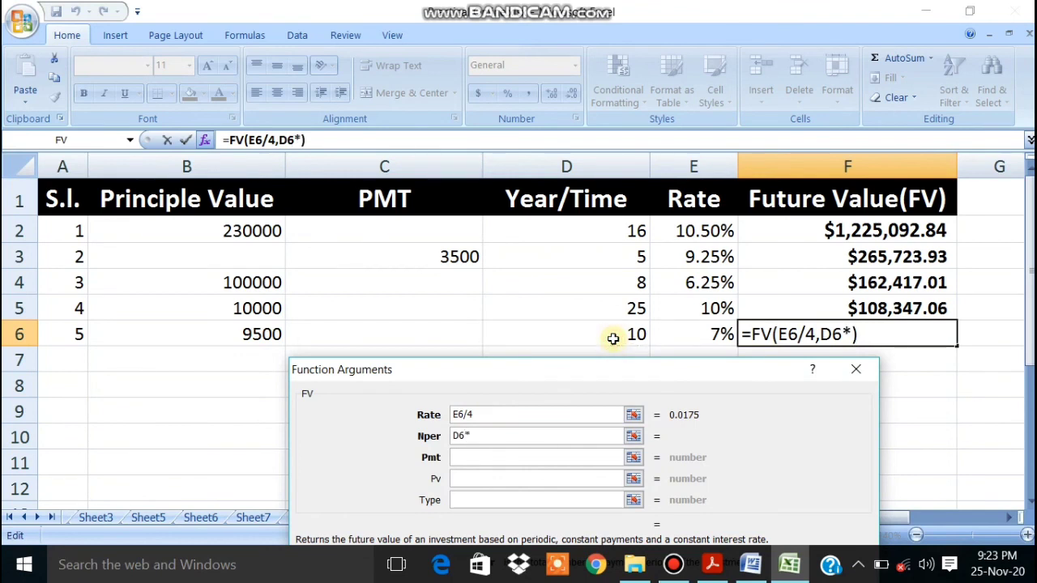
{"action": "type", "text": "4"}
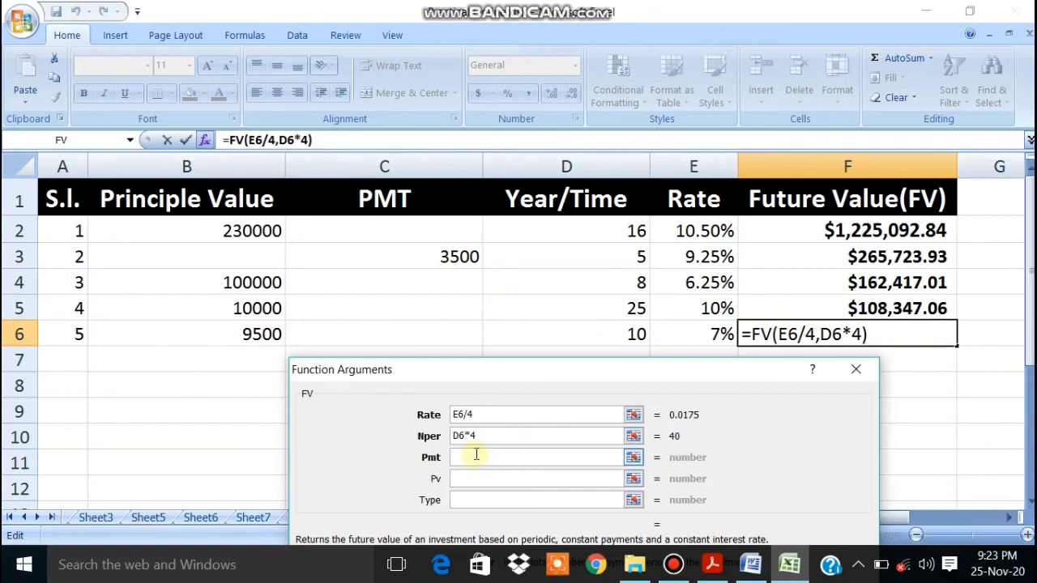
Step: Set the FV function's Pv argument to -B6 and its Type argument to 0
{"action": "left_click", "coordinate": [468, 478]}
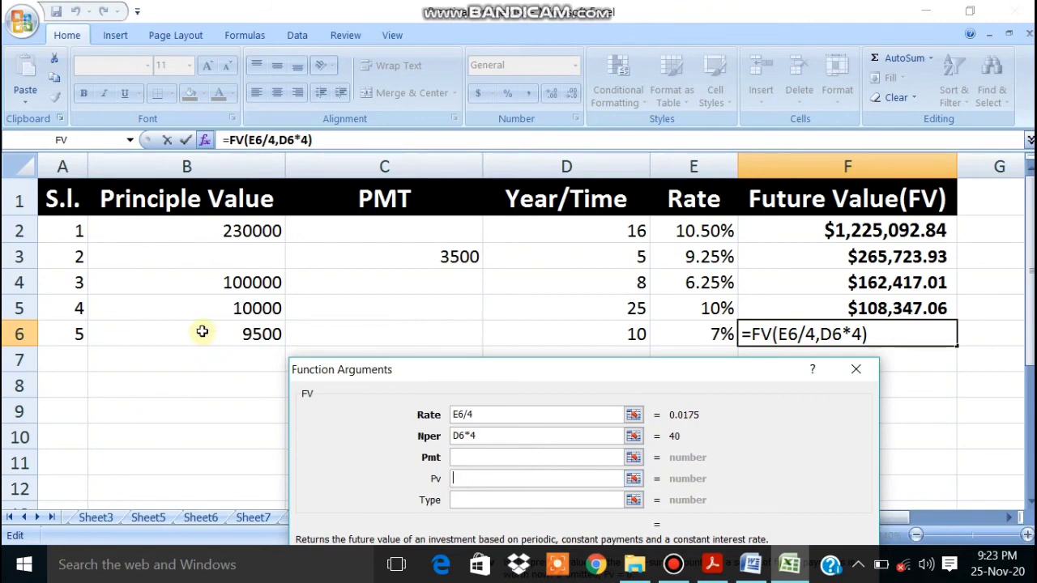
{"action": "type", "text": "-"}
{"action": "left_click", "coordinate": [203, 332]}
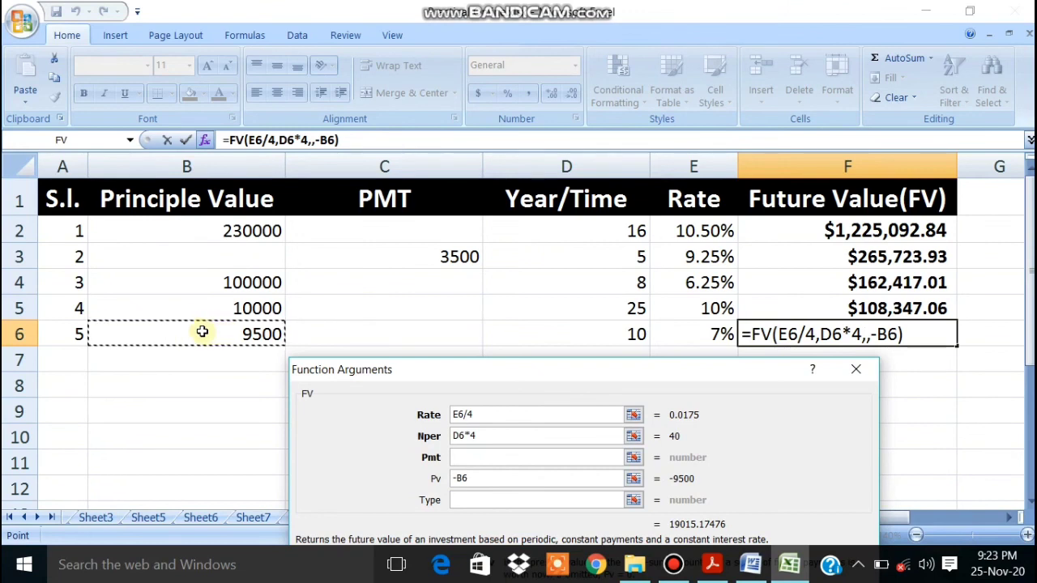
{"action": "left_click", "coordinate": [459, 503]}
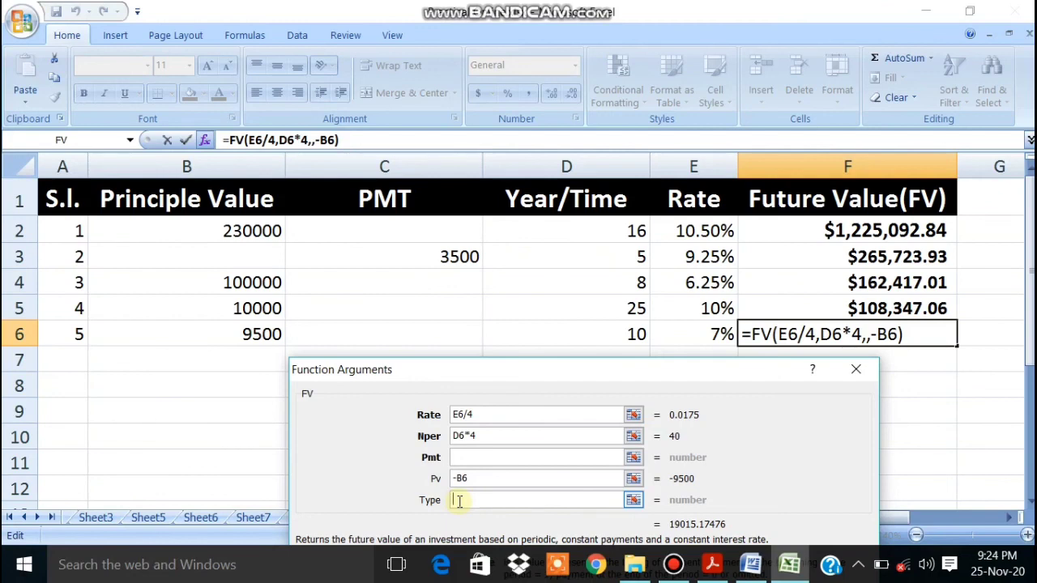
{"action": "type", "text": "0"}
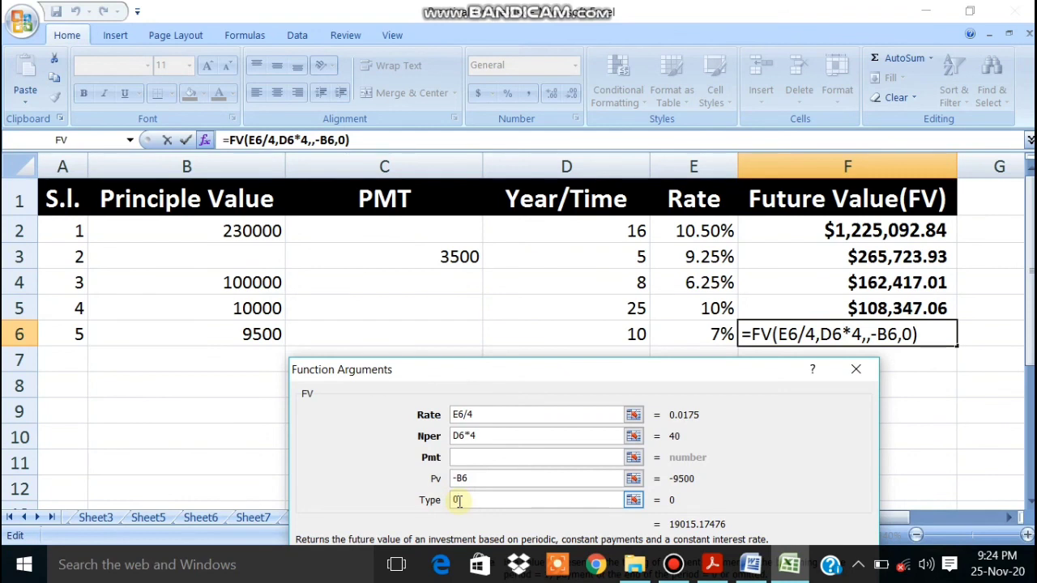
Step: Clear the FV function's Pv argument so that it is left empty
{"action": "left_click", "coordinate": [472, 420]}
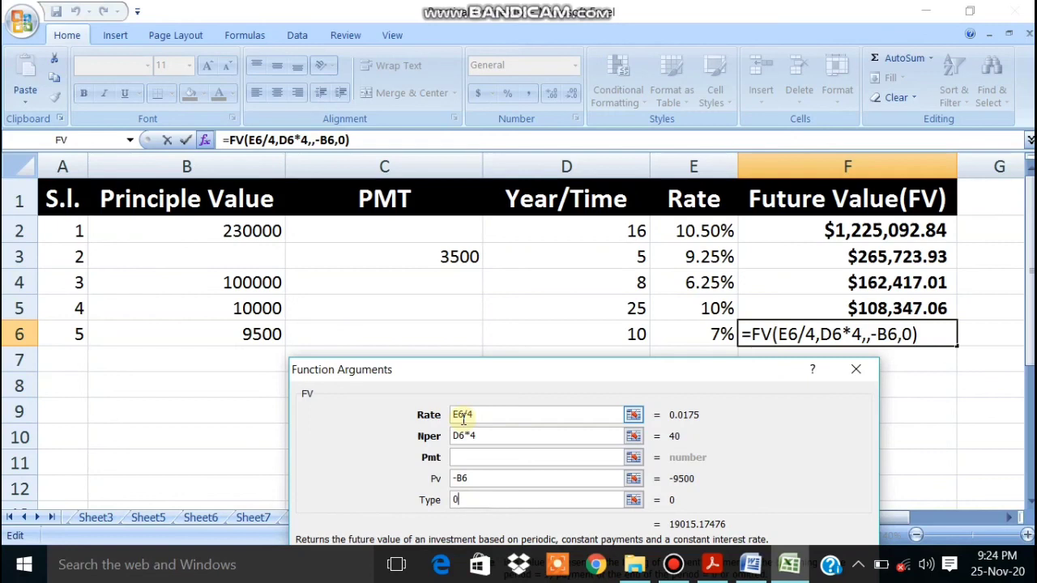
{"action": "left_click", "coordinate": [472, 459]}
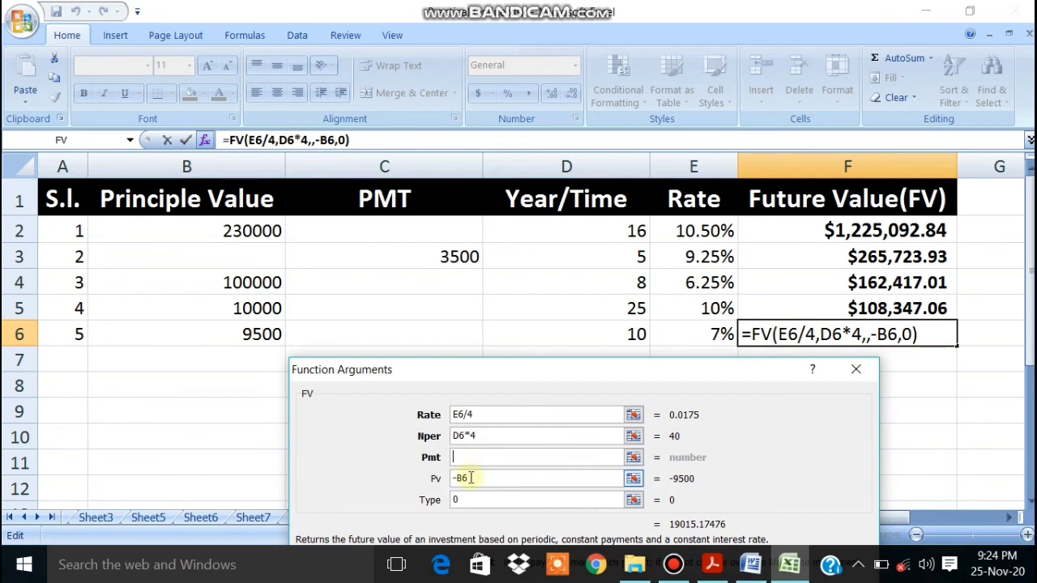
{"action": "left_click", "coordinate": [471, 478]}
{"action": "type", "text": "==="}
{"action": "key", "text": "BackSpace"}
{"action": "key", "text": "BackSpace"}
{"action": "key", "text": "BackSpace"}
{"action": "key", "text": "BackSpace"}
{"action": "key", "text": "BackSpace"}
{"action": "key", "text": "BackSpace"}
Step: Set the FV function's Pmt argument to -B6 and confirm the formula in F6
{"action": "left_click", "coordinate": [467, 455]}
{"action": "left_click", "coordinate": [467, 456]}
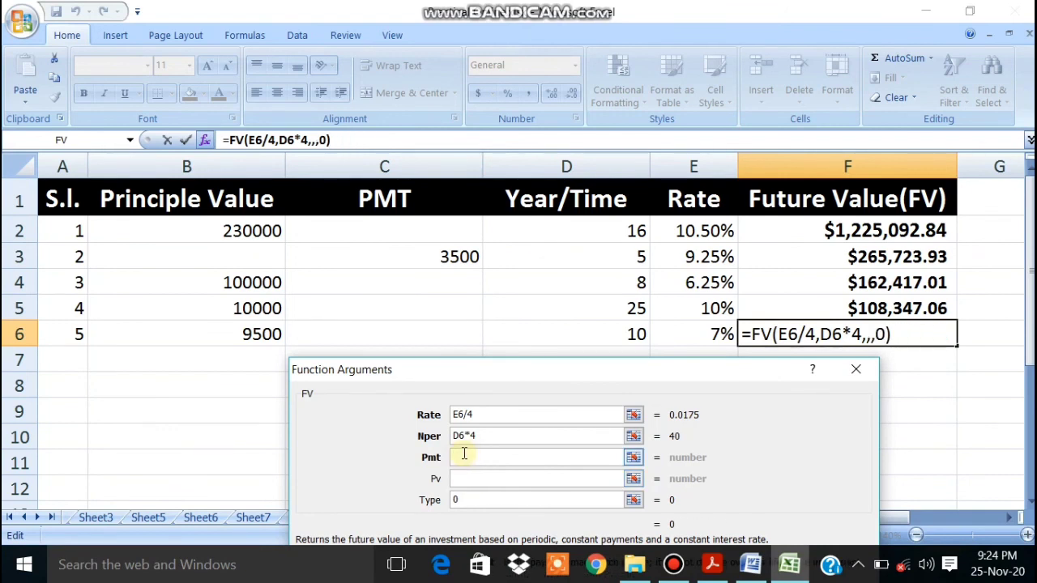
{"action": "type", "text": "-"}
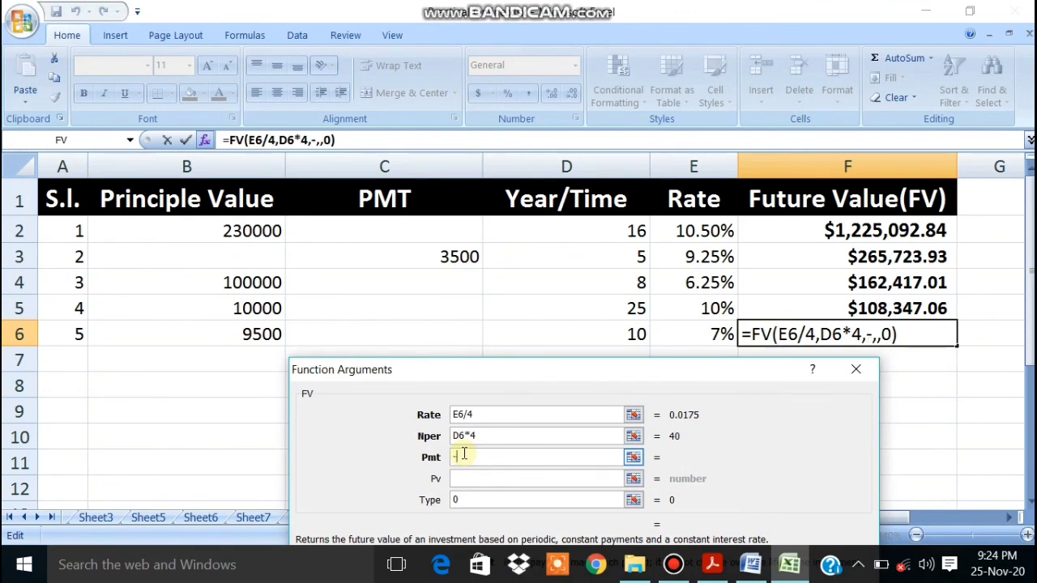
{"action": "left_click", "coordinate": [234, 328]}
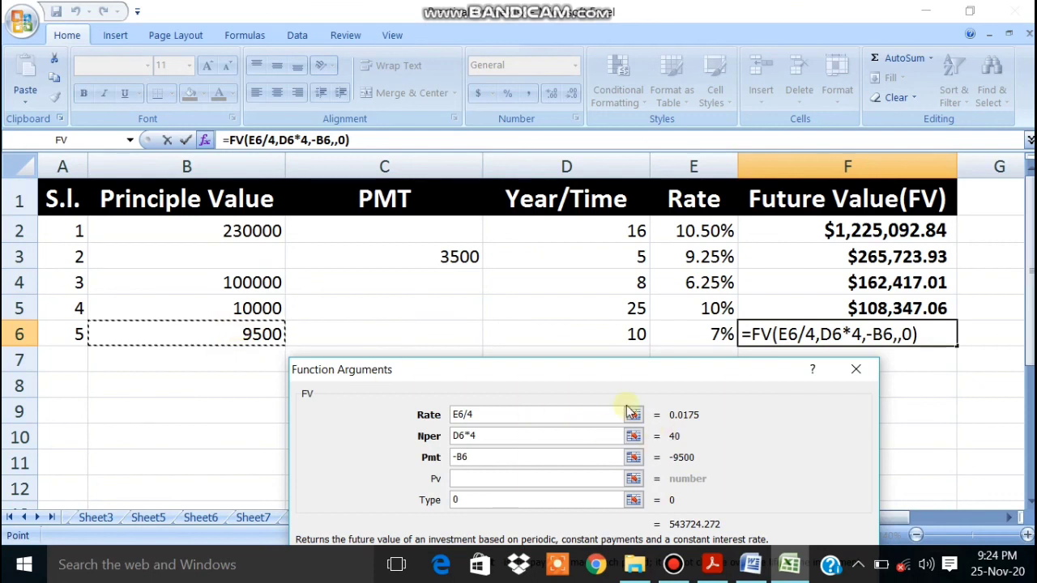
{"action": "left_click_drag", "start_coordinate": [598, 377], "coordinate": [587, 225]}
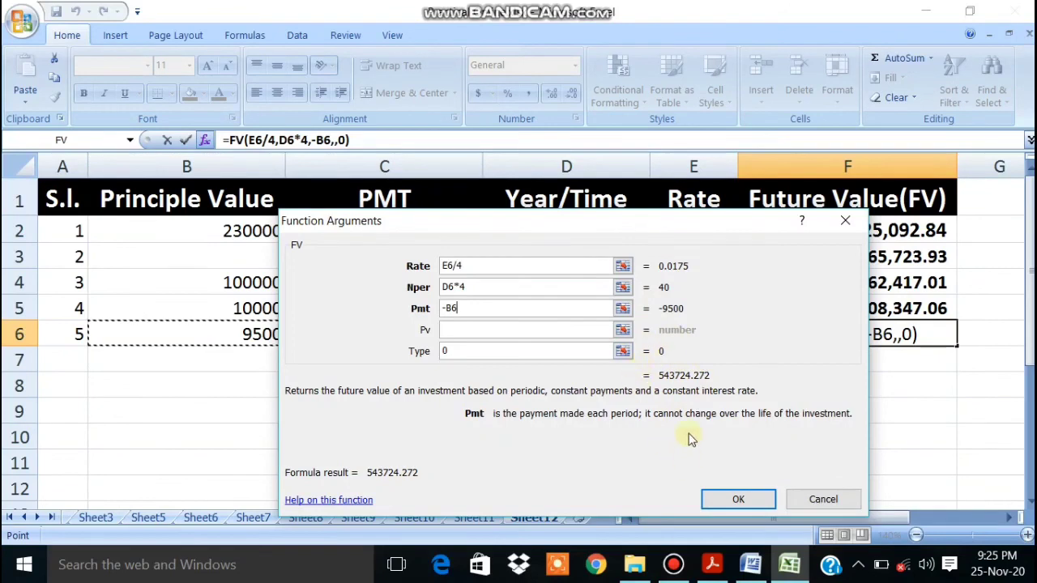
{"action": "left_click", "coordinate": [762, 503]}
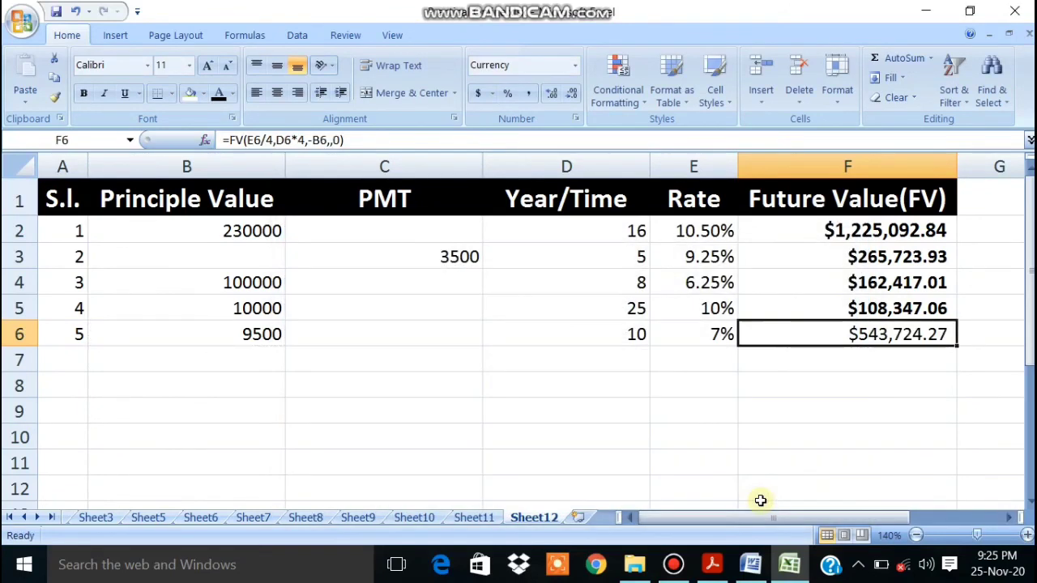
Step: Make the future value in F6 bold and move the selection to F9 below the table
{"action": "left_click", "coordinate": [820, 326]}
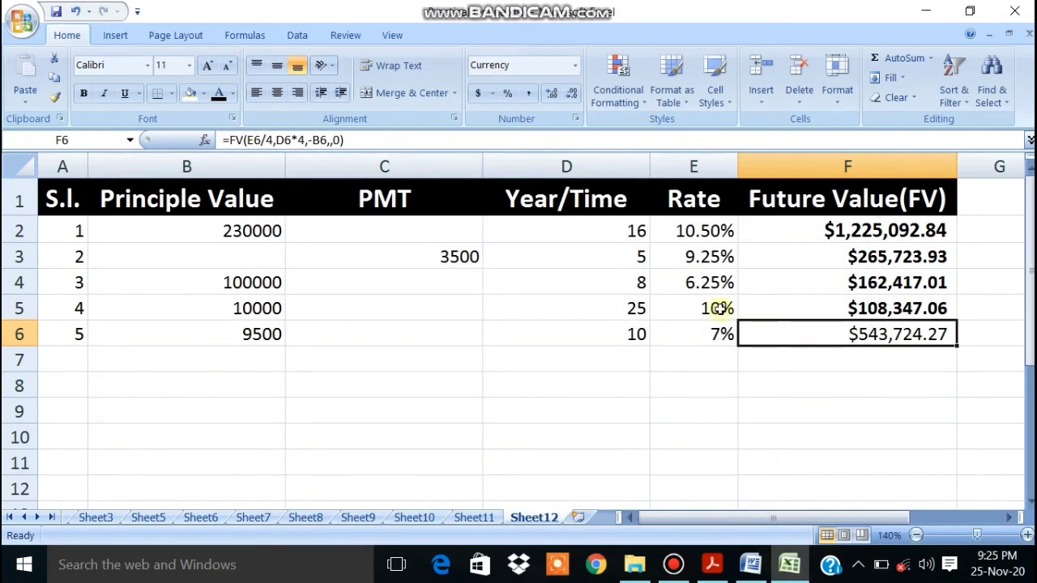
{"action": "left_click", "coordinate": [83, 93]}
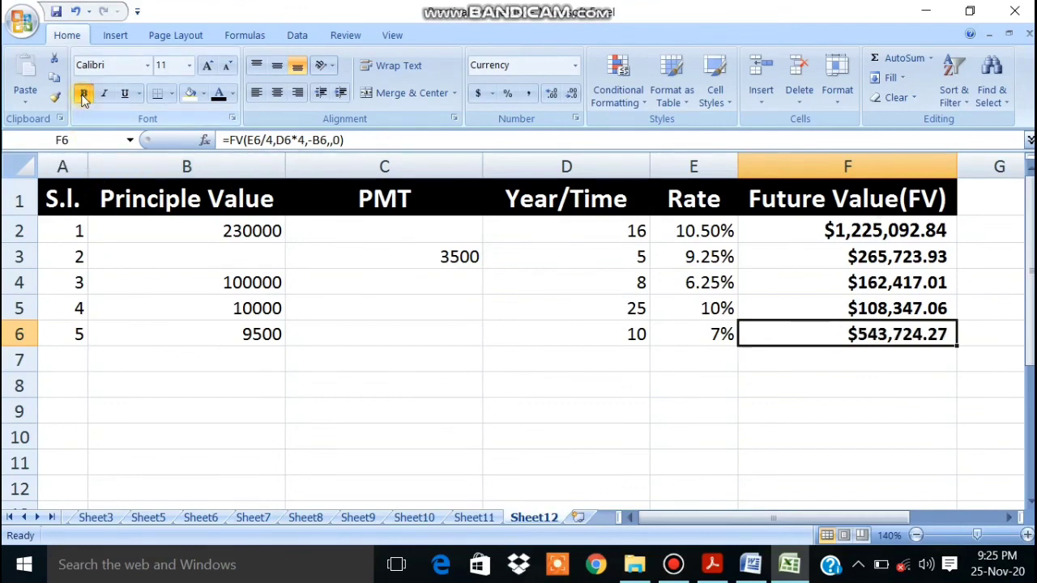
{"action": "left_click", "coordinate": [815, 401]}
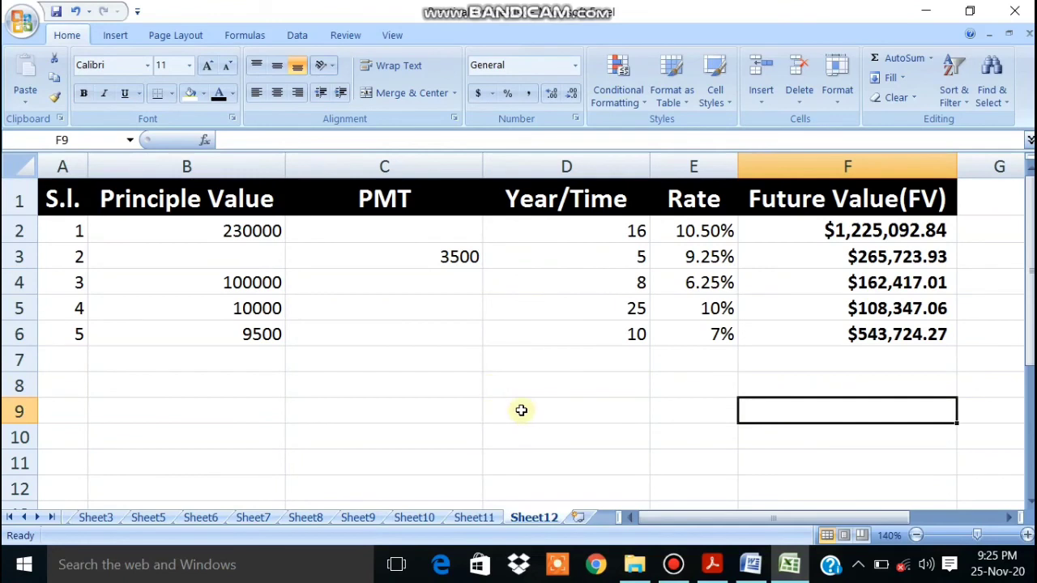